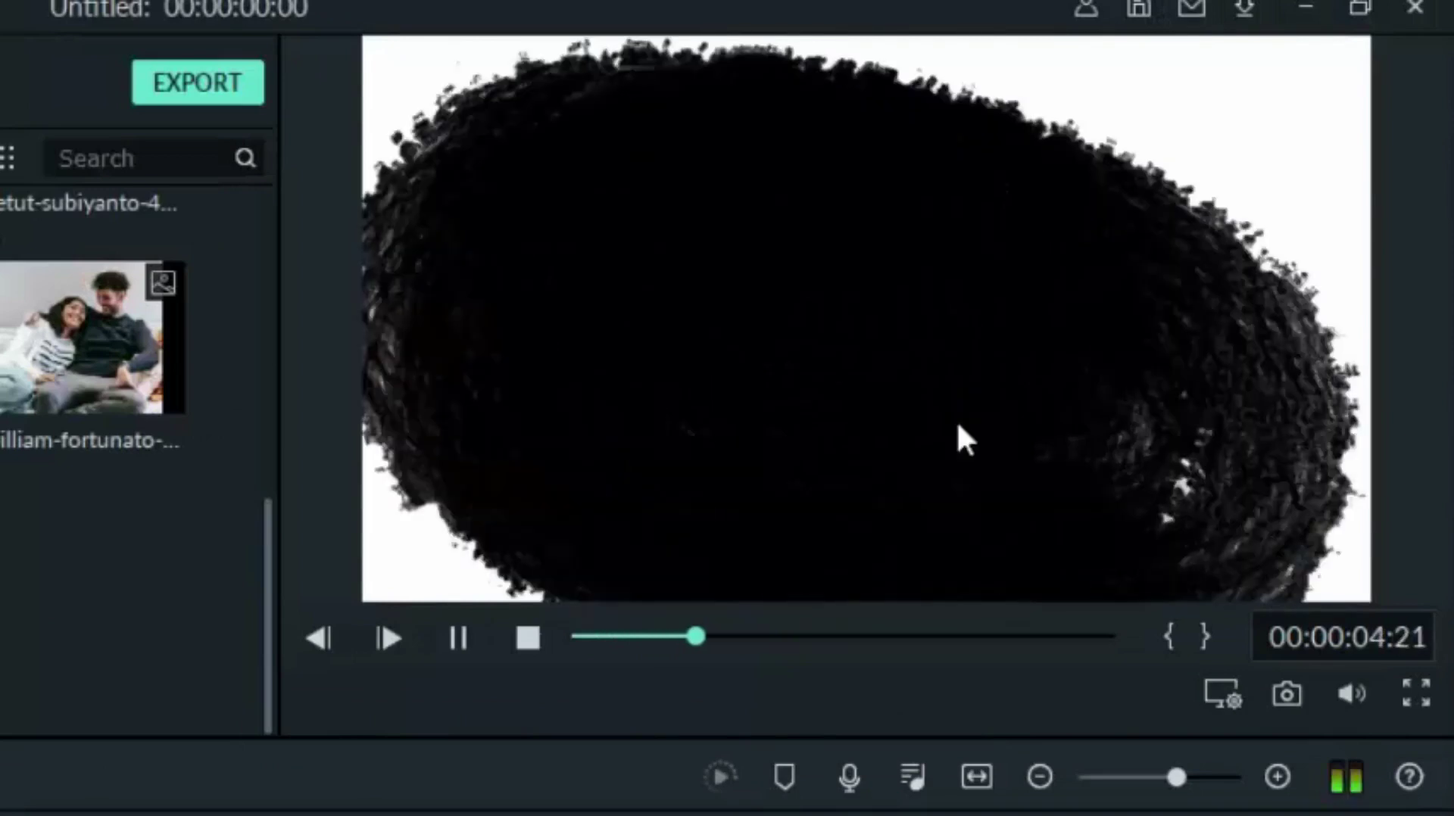
# - Pause the brush overlay preview, look through the My Music audio collection, and return to the media library
pyautogui.click(455, 640)
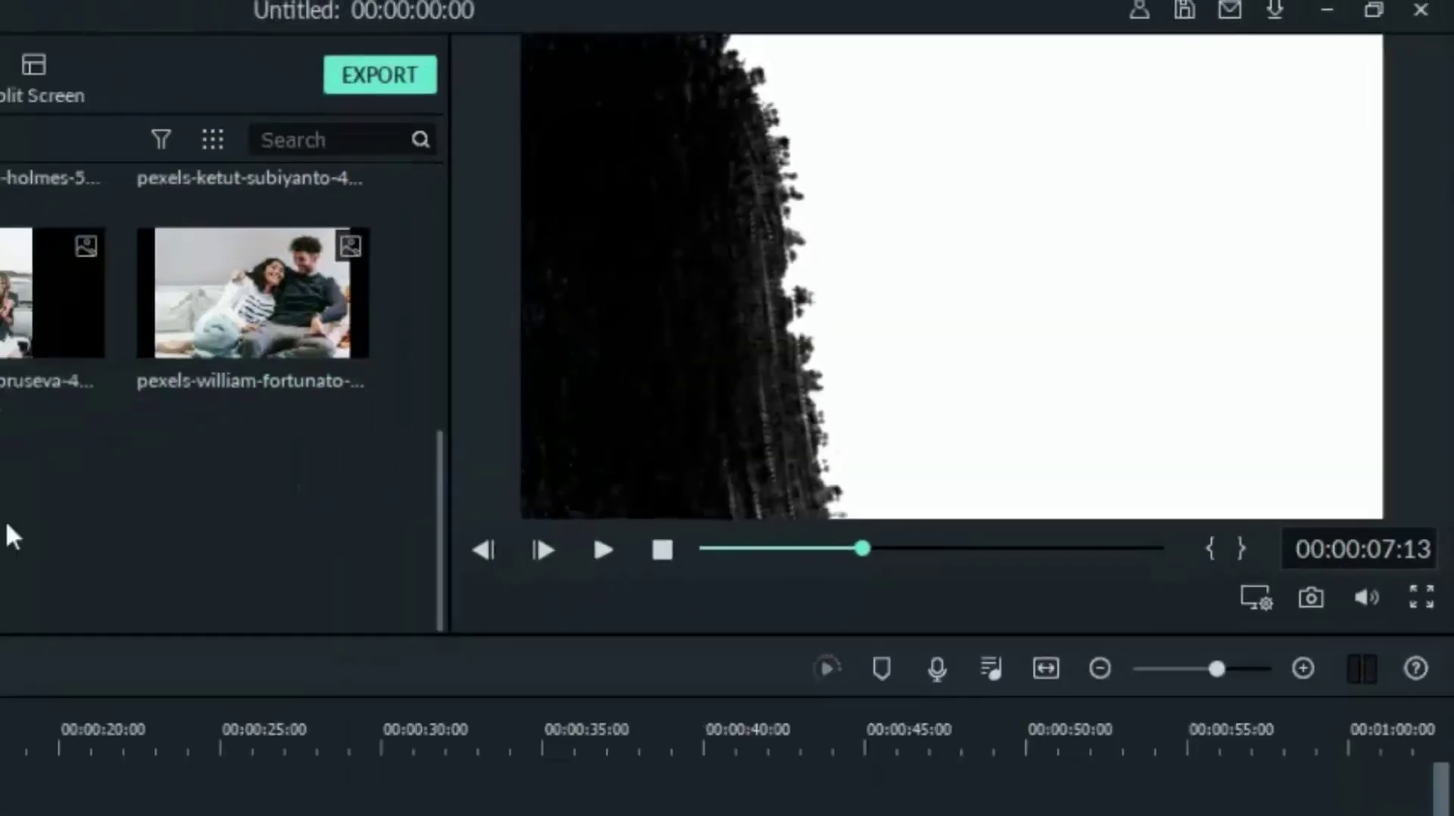
pyautogui.click(99, 65)
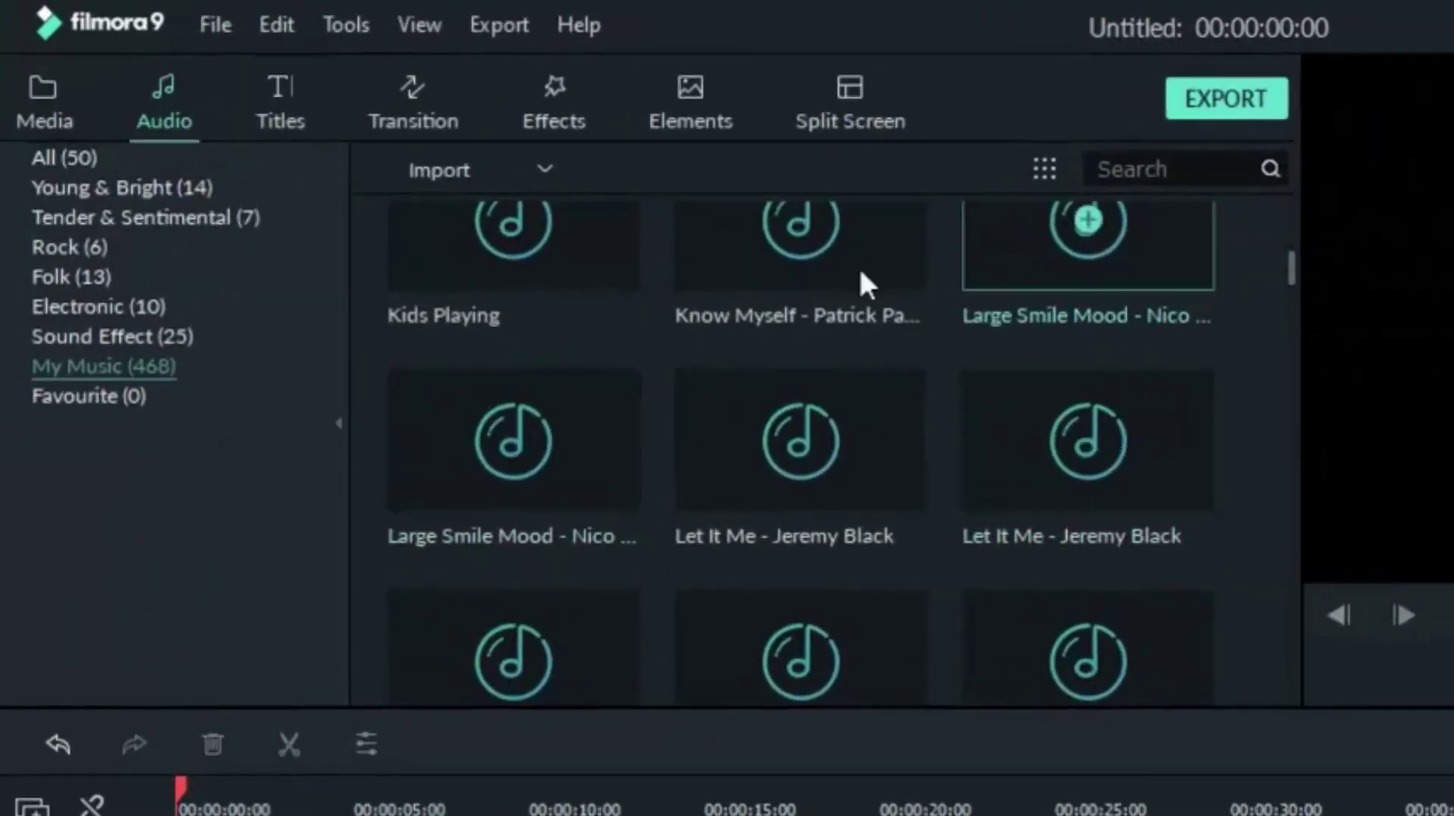
pyautogui.scroll(-5, 701, 317)
pyautogui.scroll(15, 703, 317)
pyautogui.scroll(2, 994, 412)
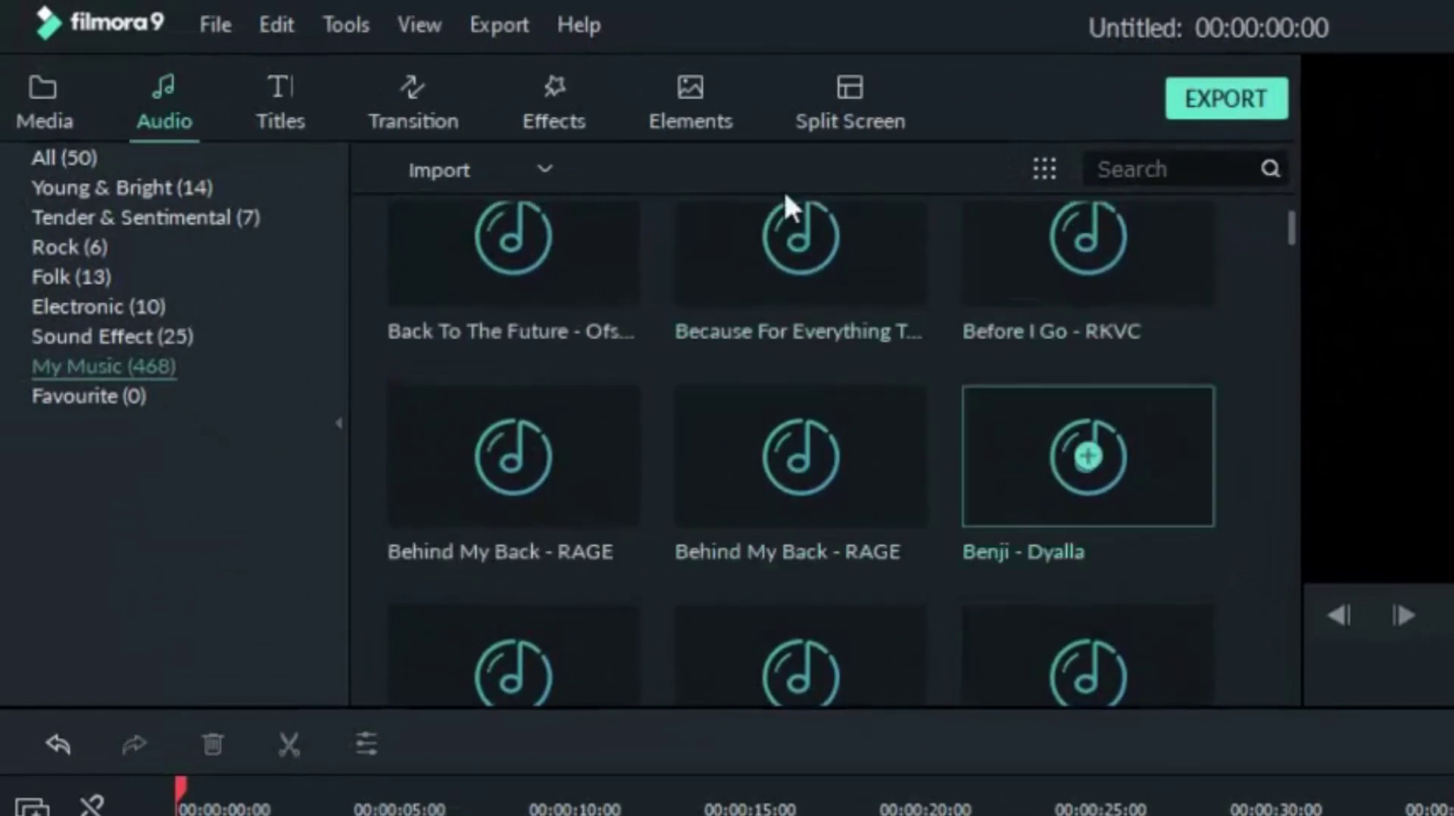
pyautogui.click(47, 123)
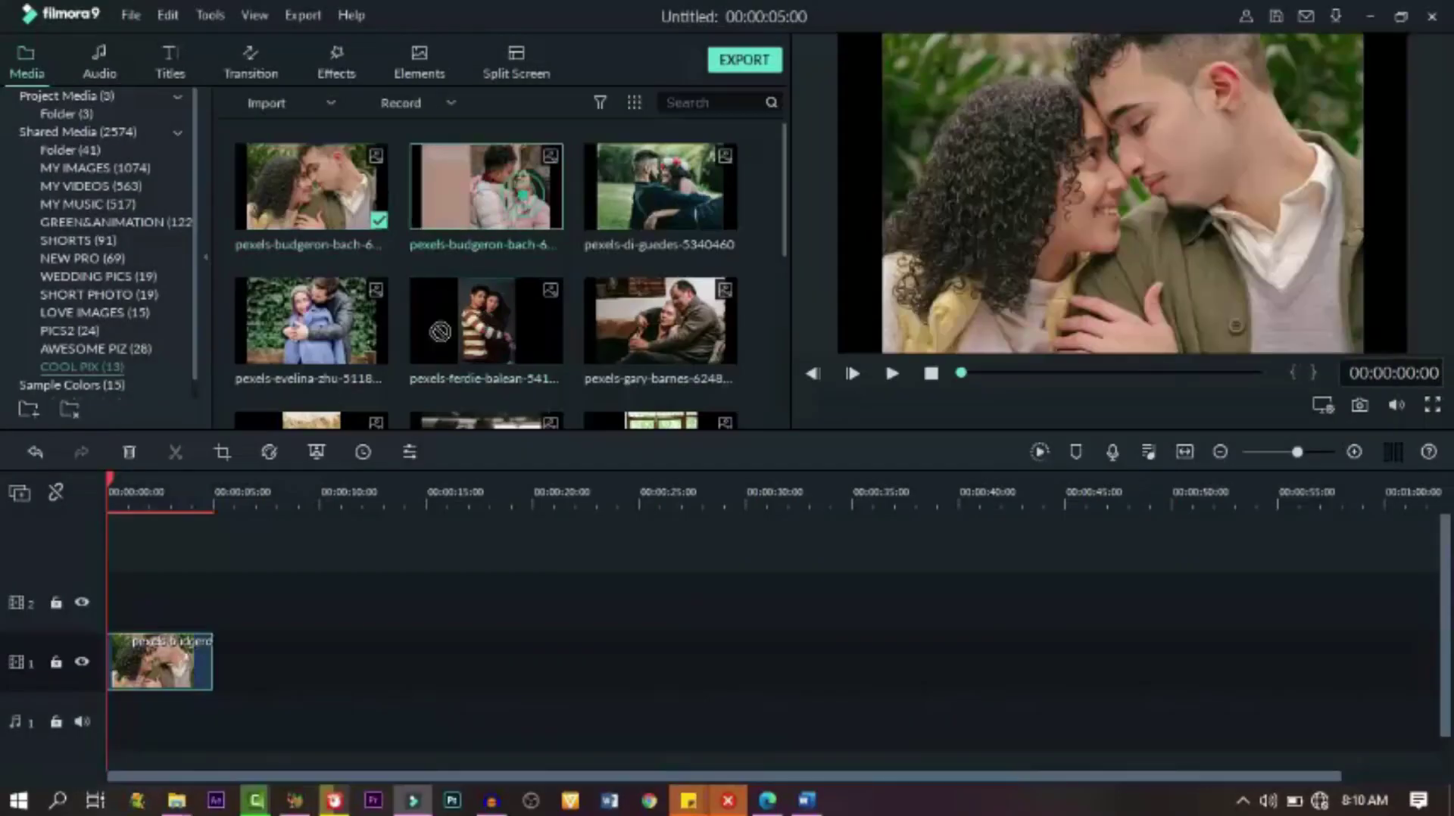
# - Place the next five COOL PIX photos end to end after the first clip on video track 1
pyautogui.moveTo(486, 187); pyautogui.dragTo(228, 670)
pyautogui.moveTo(660, 186); pyautogui.dragTo(325, 686)
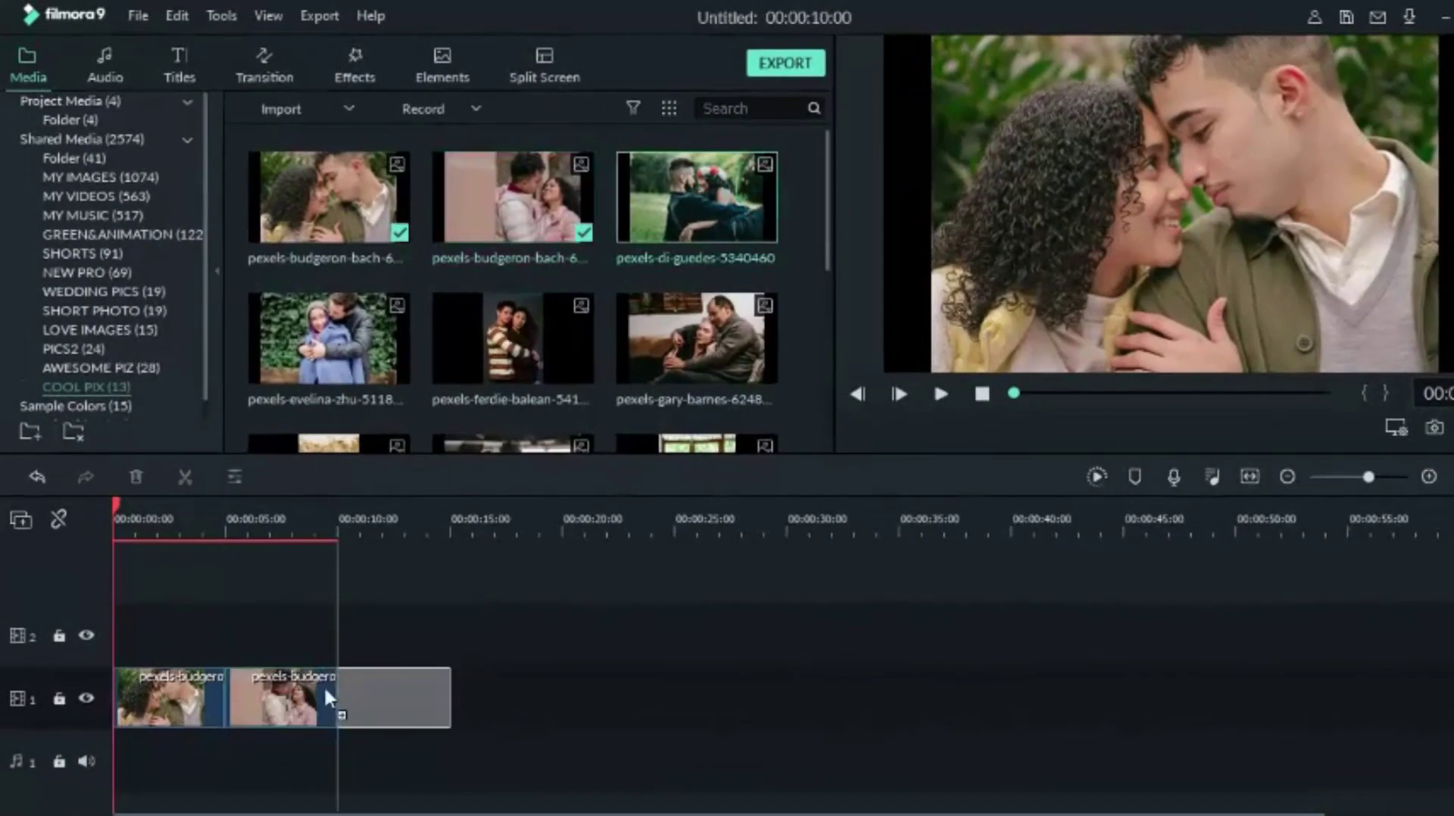
pyautogui.moveTo(365, 284); pyautogui.dragTo(454, 685)
pyautogui.moveTo(530, 301); pyautogui.dragTo(606, 685)
pyautogui.moveTo(795, 666); pyautogui.dragTo(699, 702)
# - Append the remaining six COOL PIX photos in library order to the end of video track 1
pyautogui.scroll(-5, 544, 338)
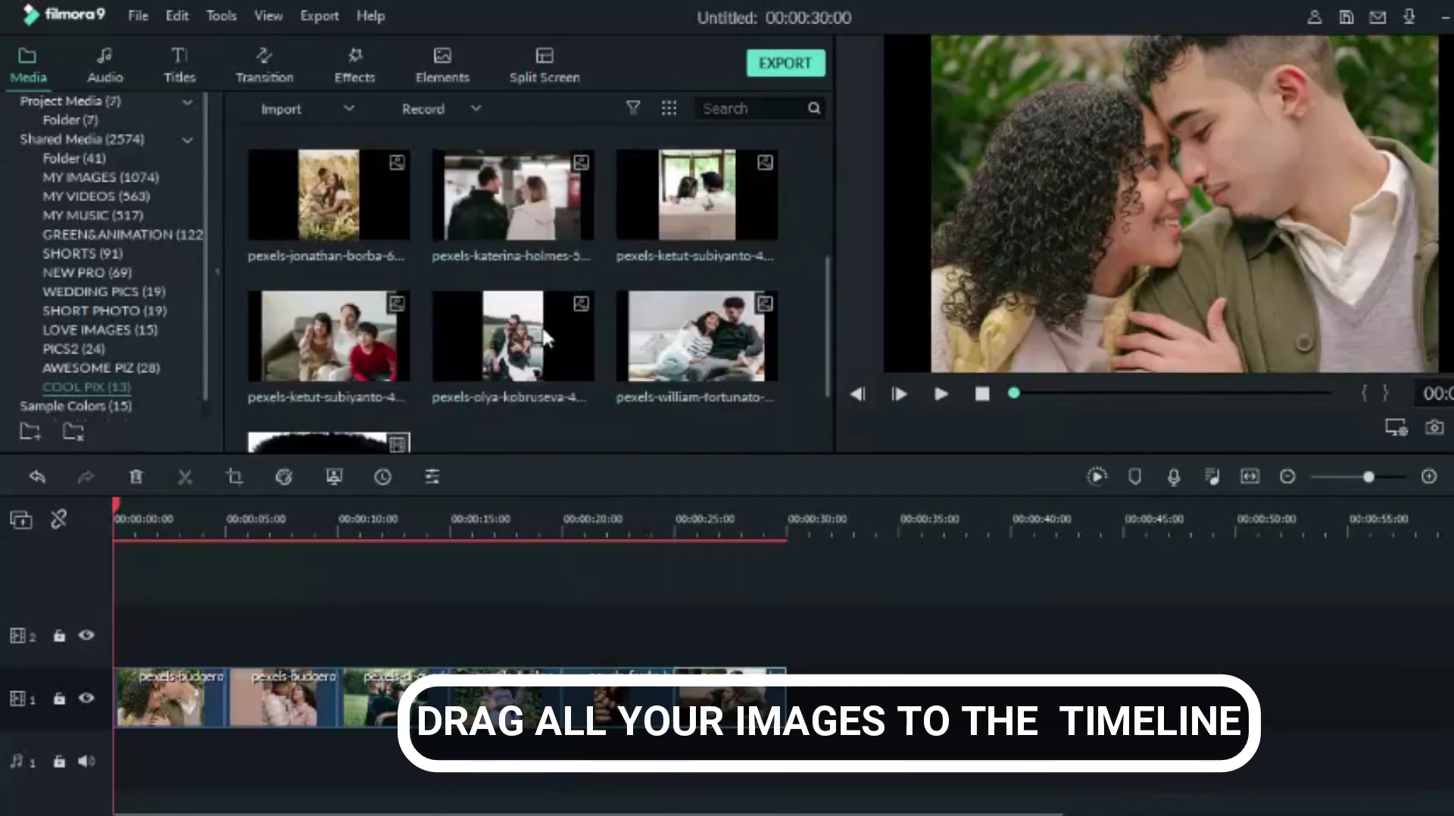
pyautogui.scroll(5, 545, 338)
pyautogui.moveTo(398, 326); pyautogui.dragTo(805, 732)
pyautogui.moveTo(513, 337); pyautogui.dragTo(901, 686)
pyautogui.moveTo(745, 302); pyautogui.dragTo(1009, 693)
pyautogui.scroll(-3, 606, 329)
pyautogui.moveTo(341, 329); pyautogui.dragTo(1125, 665)
pyautogui.moveTo(571, 343); pyautogui.dragTo(1233, 719)
pyautogui.moveTo(697, 336); pyautogui.dragTo(1353, 692)
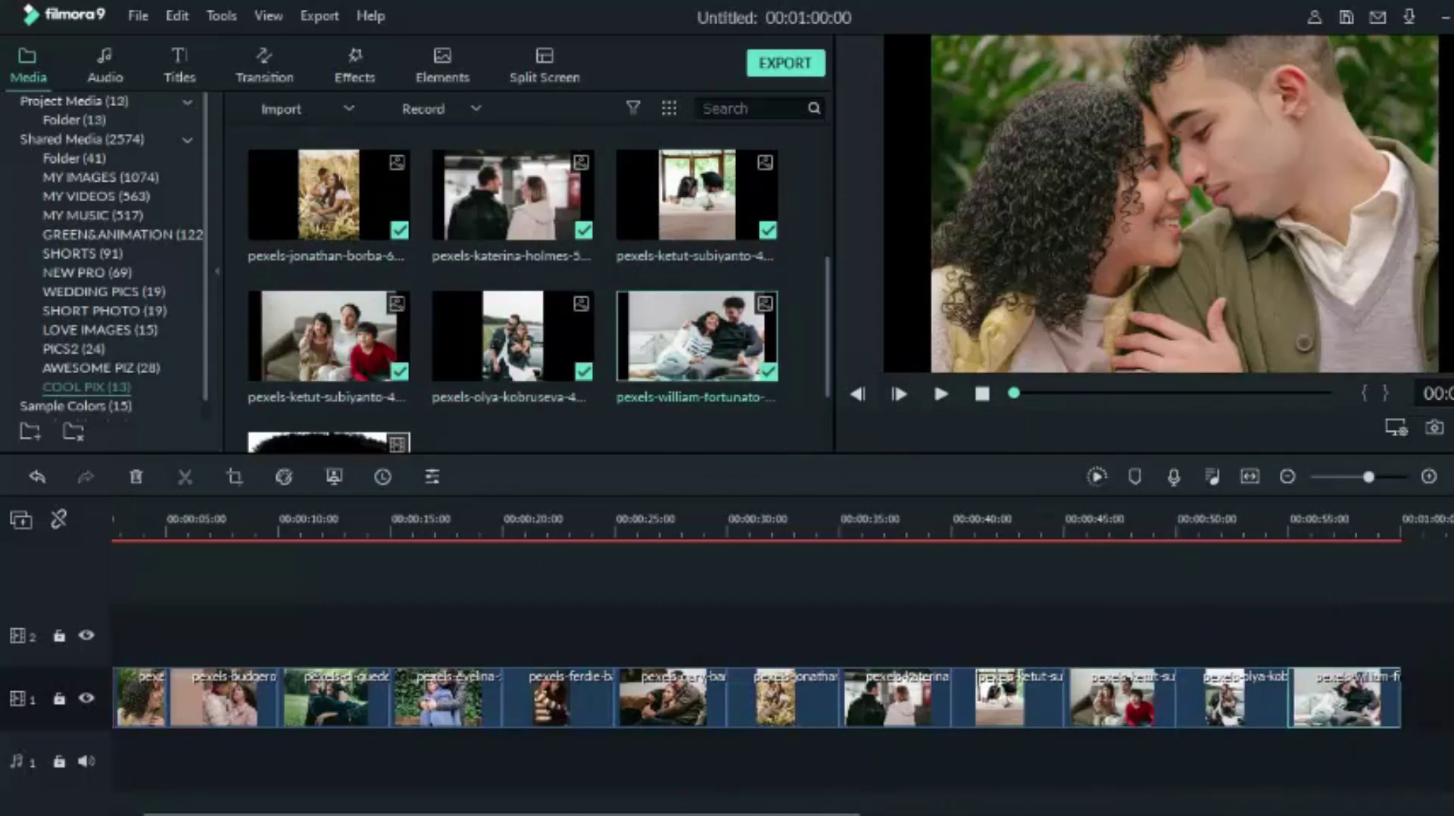
pyautogui.scroll(-2, 627, 298)
pyautogui.scroll(3, 627, 298)
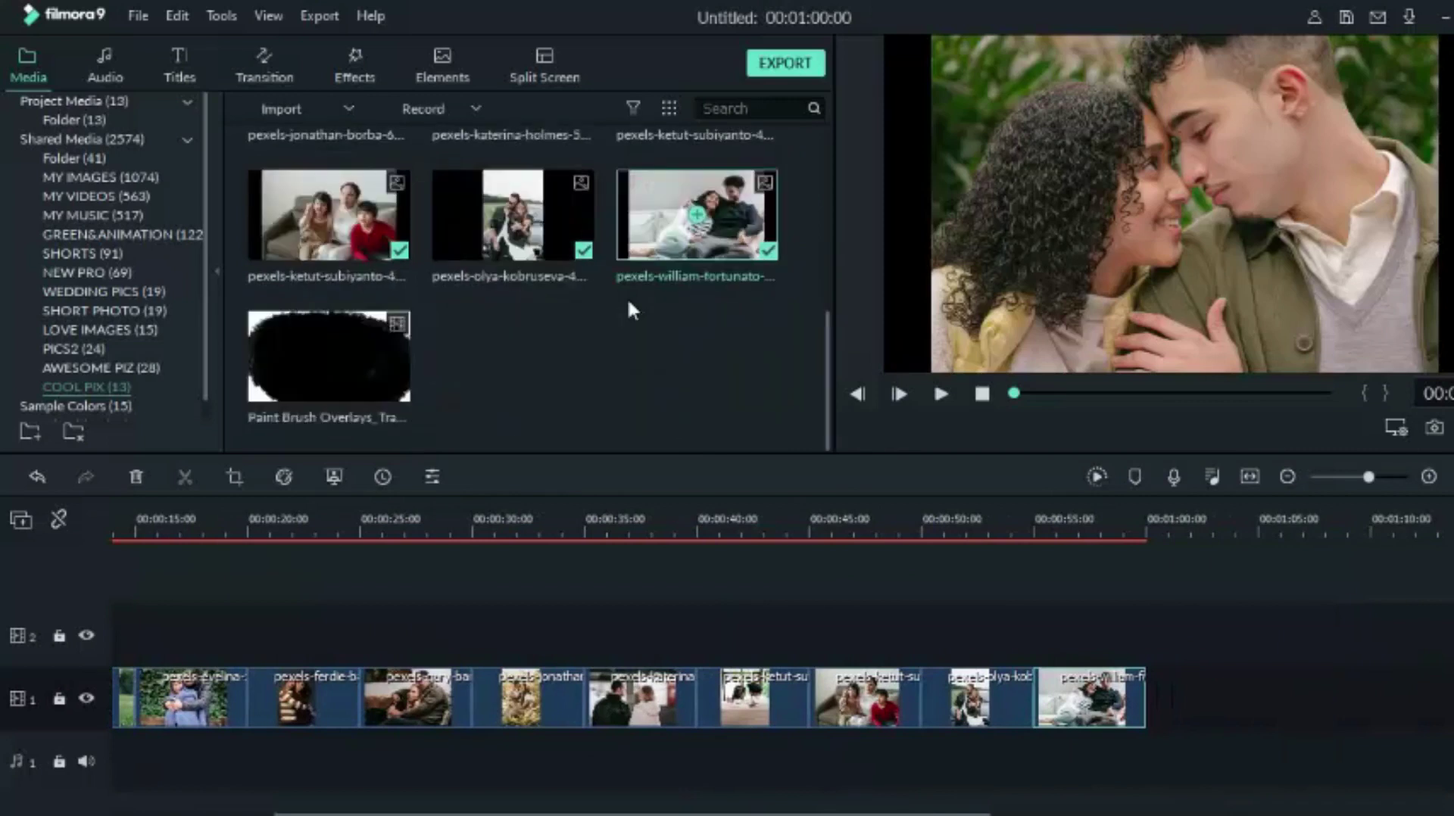
pyautogui.scroll(5, 757, 697)
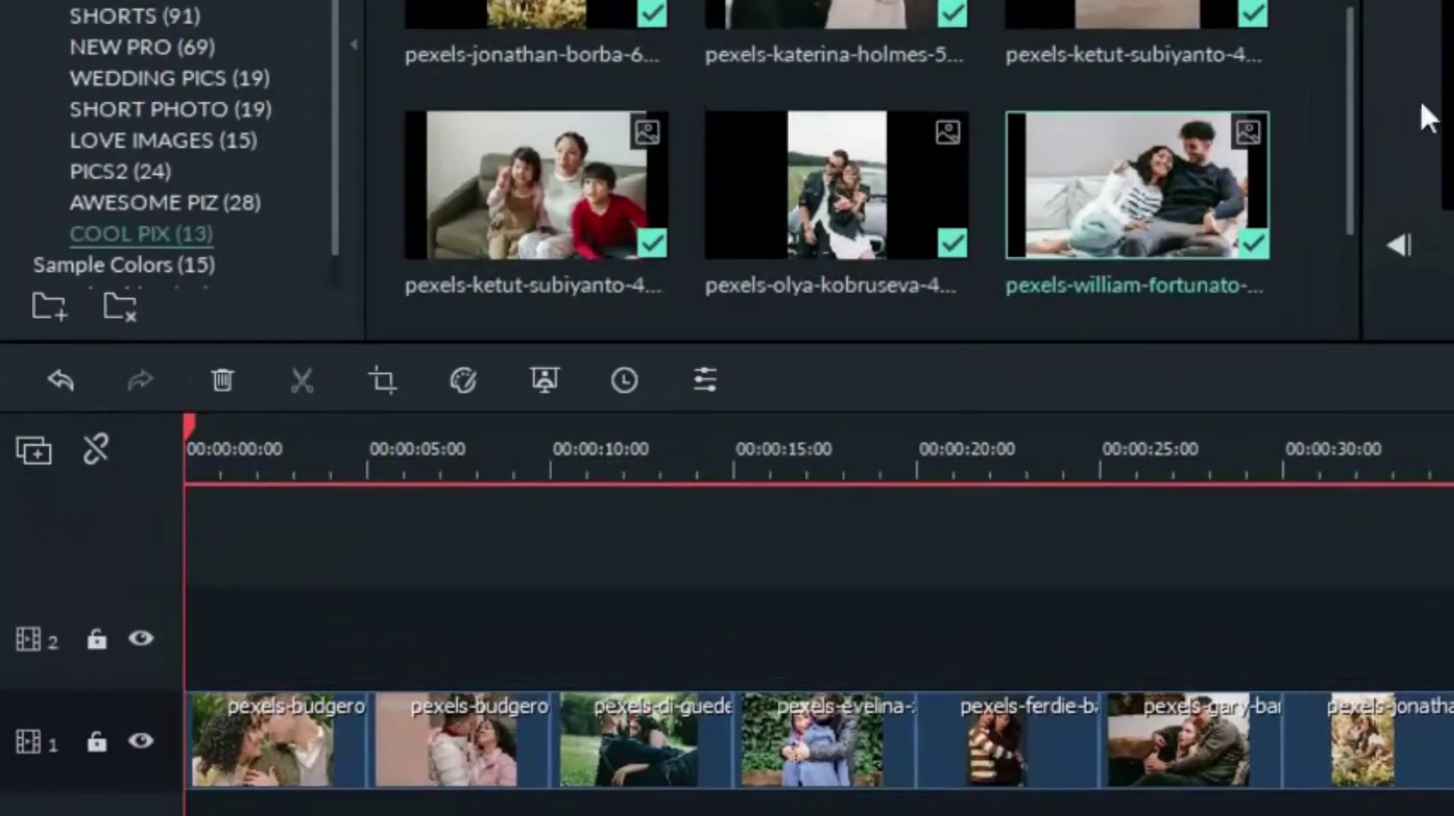
# - Crop the first photo on the timeline to a 16:9 ratio, with the crop frame shifted slightly upward
pyautogui.rightClick(315, 723)
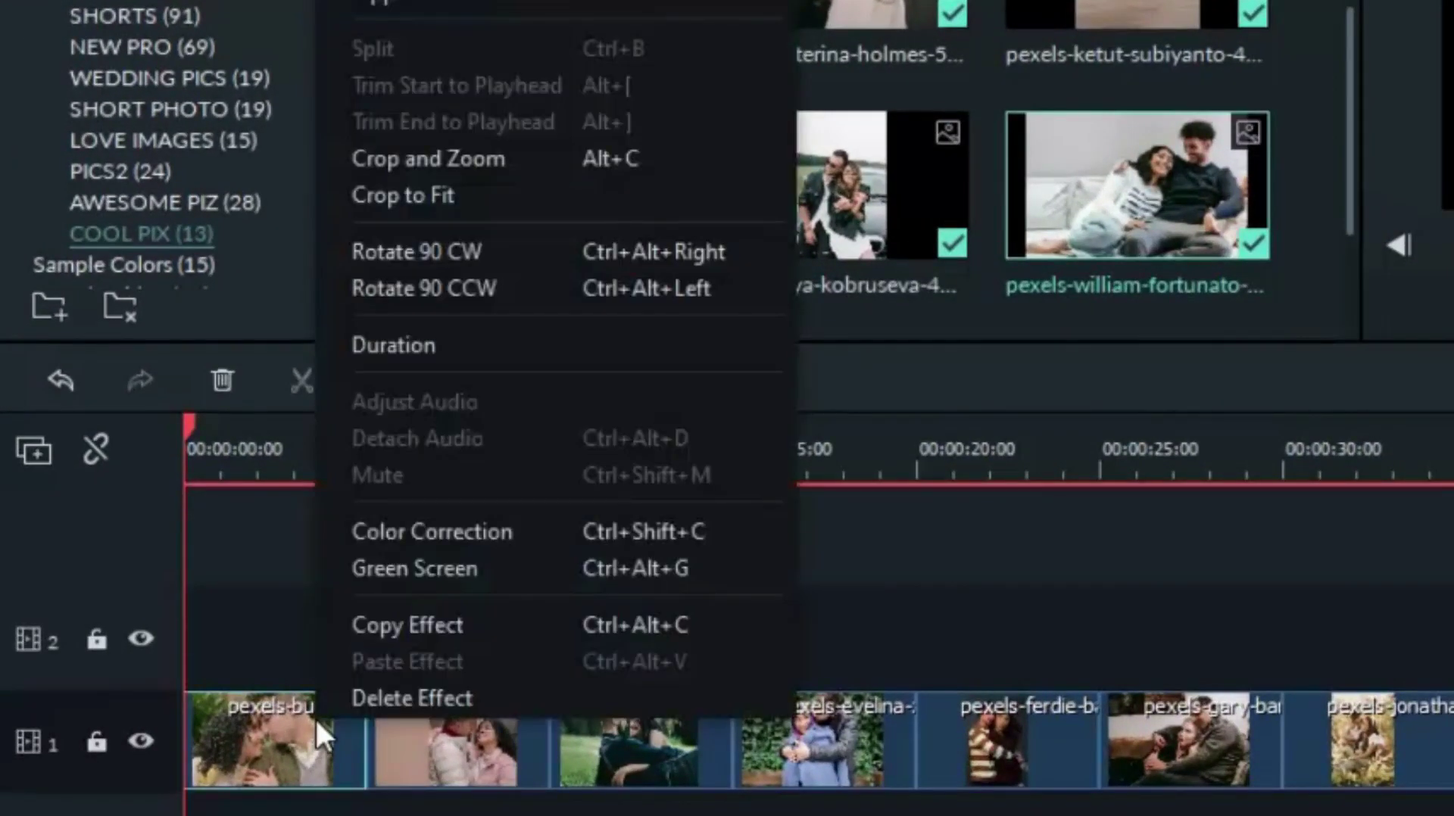
pyautogui.click(463, 156)
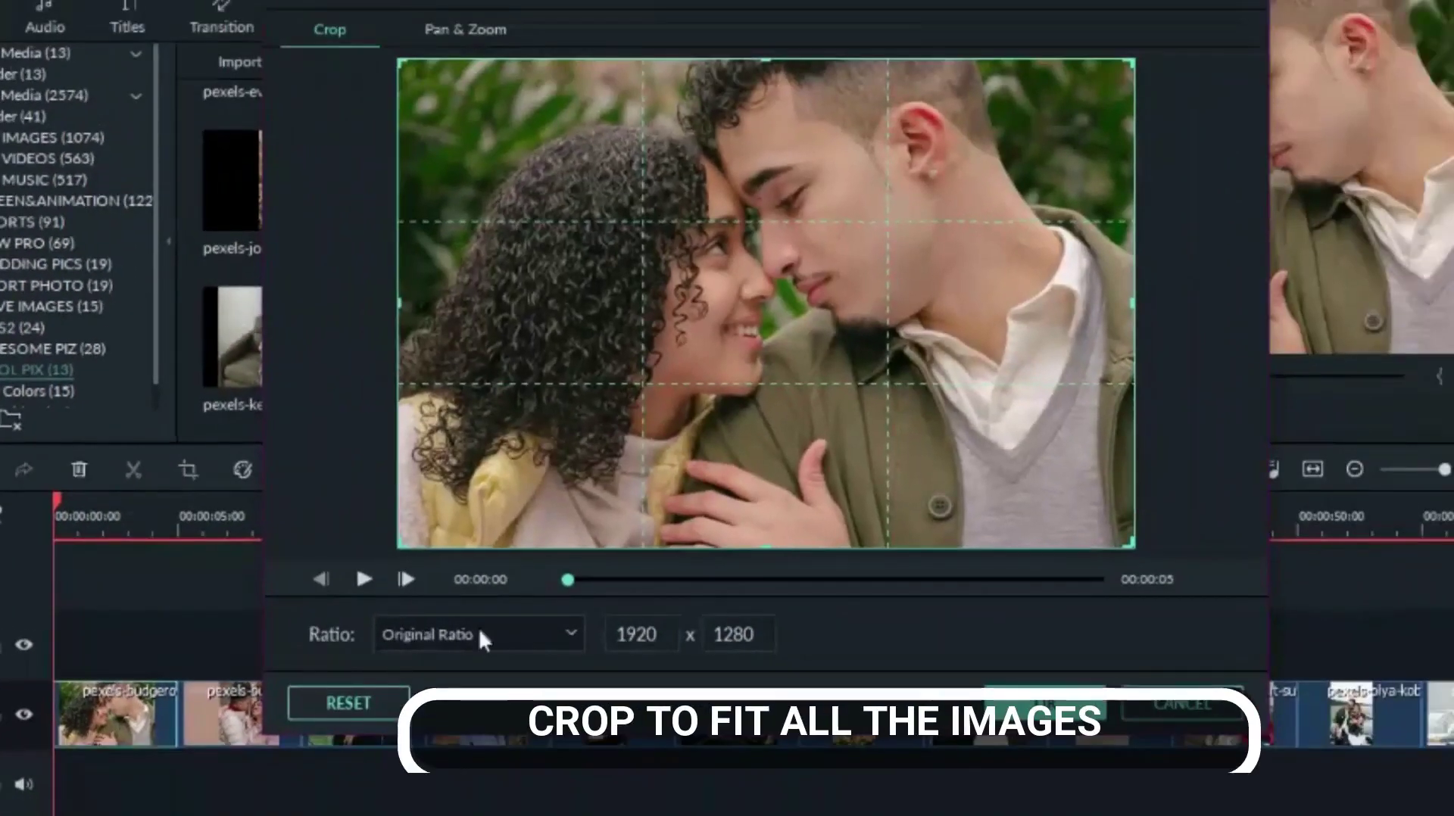
pyautogui.click(479, 636)
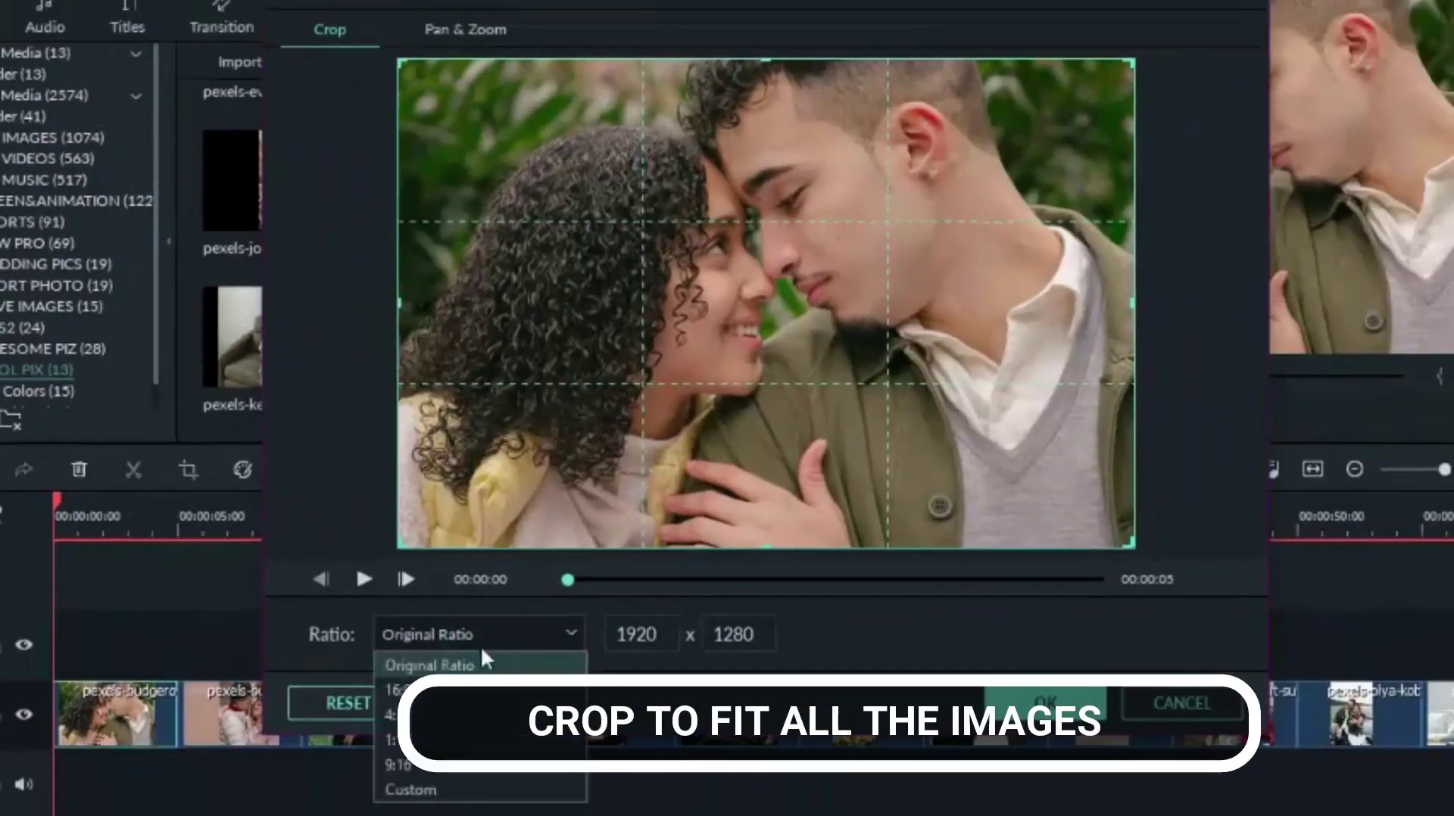
pyautogui.click(462, 691)
pyautogui.moveTo(961, 438); pyautogui.dragTo(959, 431)
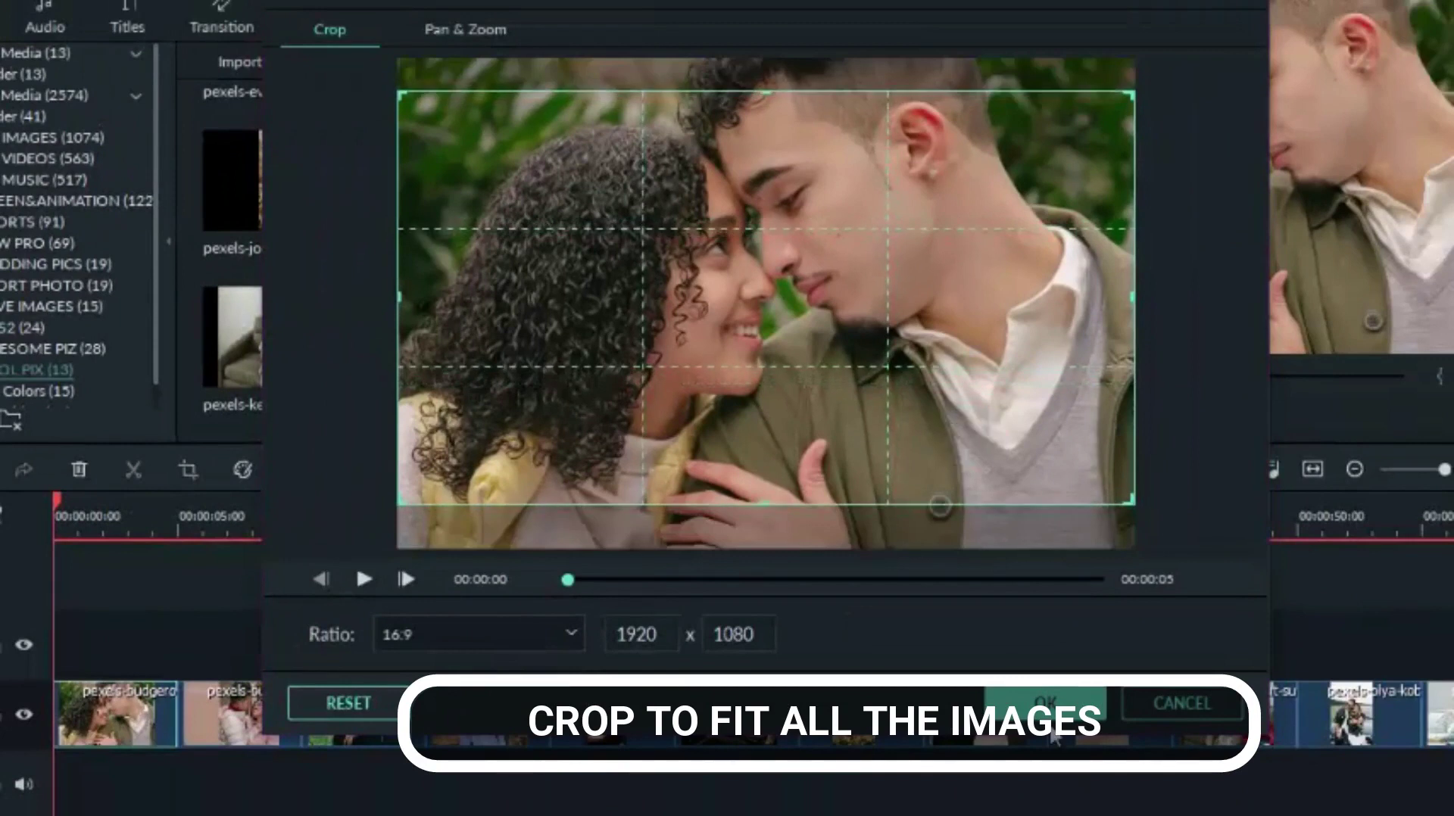
pyautogui.click(1045, 700)
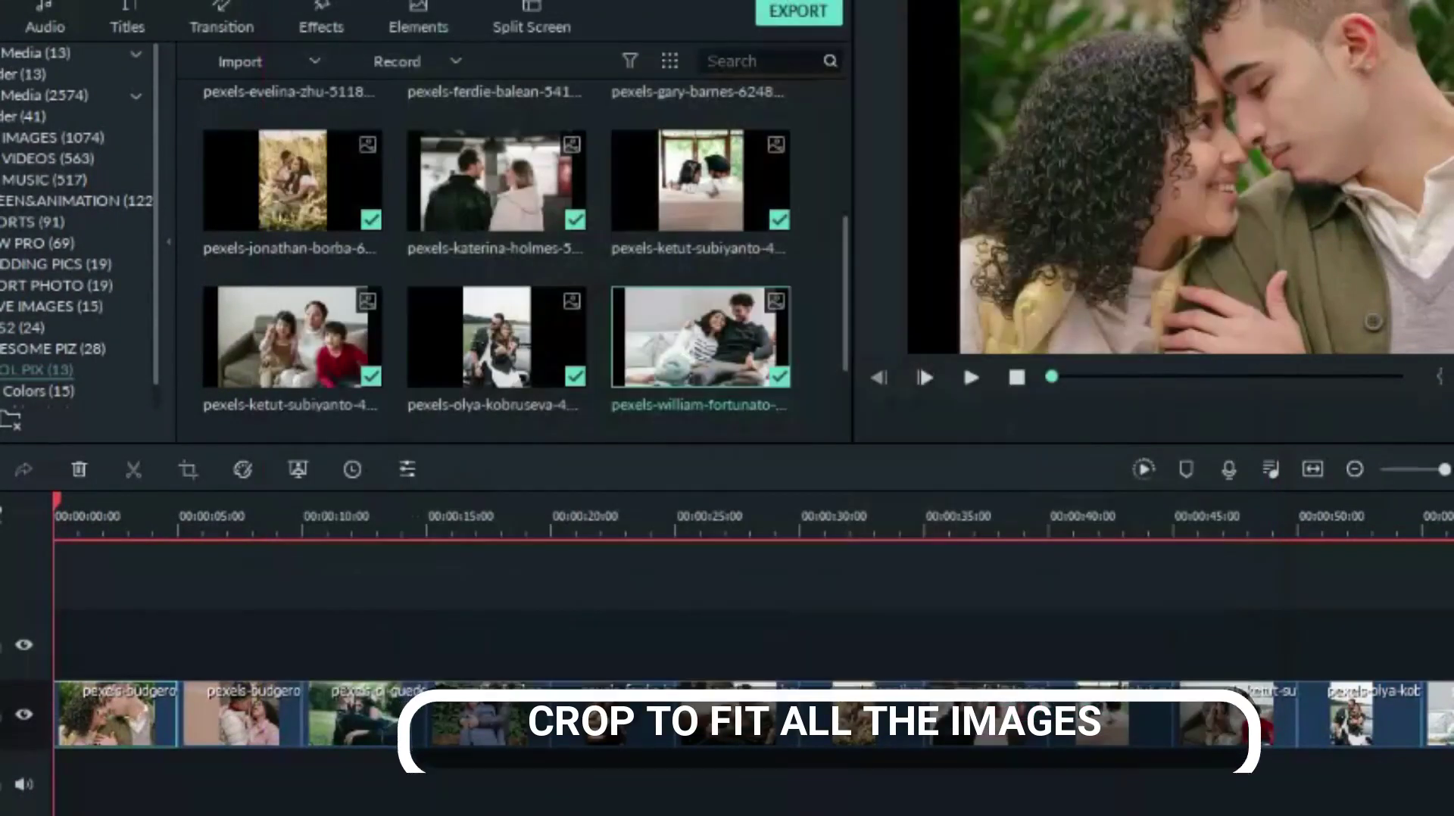
# - Crop the second photo on the timeline to 16:9, with the crop frame shifted slightly downward
pyautogui.click(230, 566)
pyautogui.click(234, 715)
pyautogui.rightClick(234, 715)
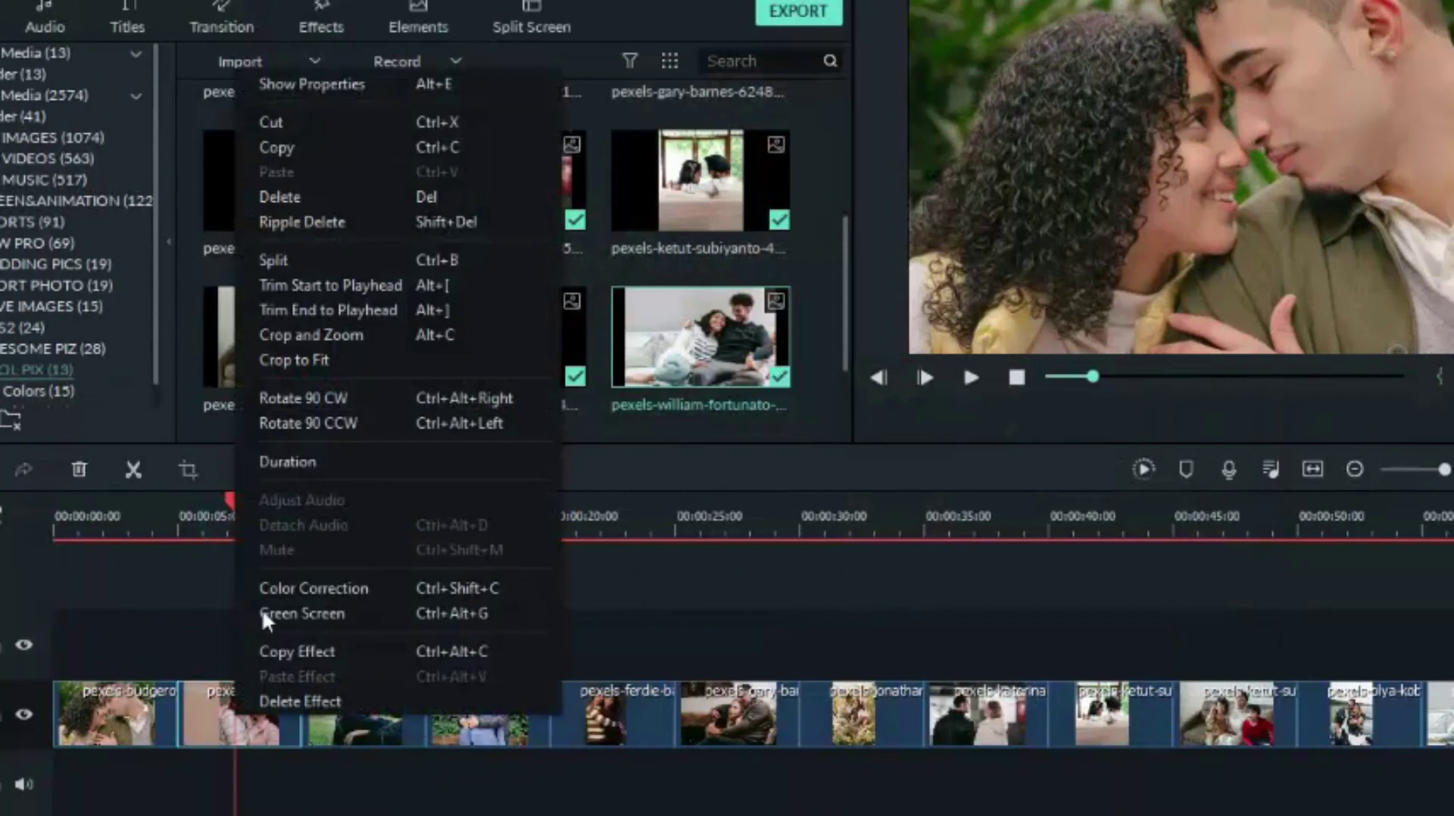
pyautogui.click(265, 335)
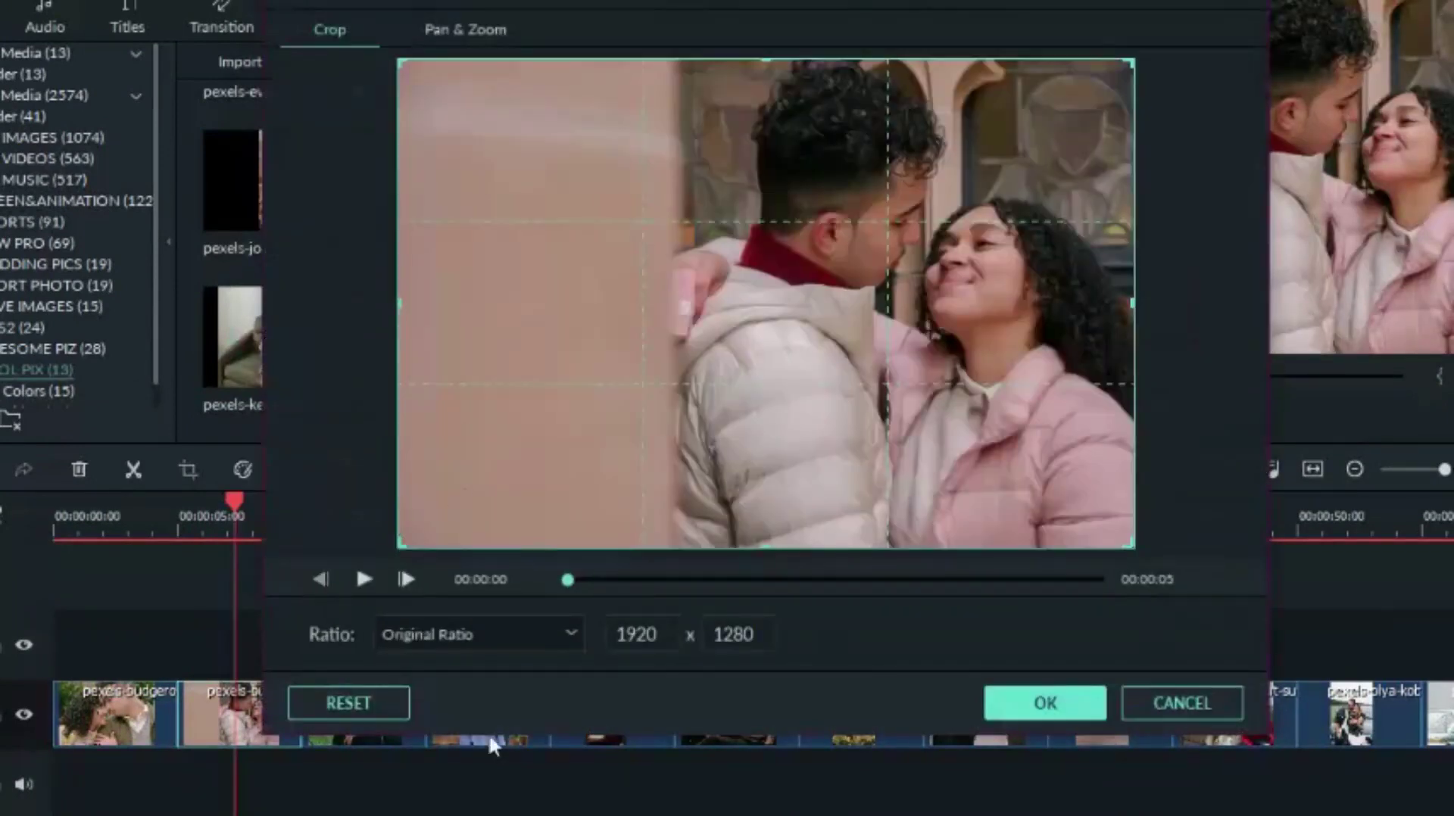
pyautogui.click(493, 636)
pyautogui.click(479, 689)
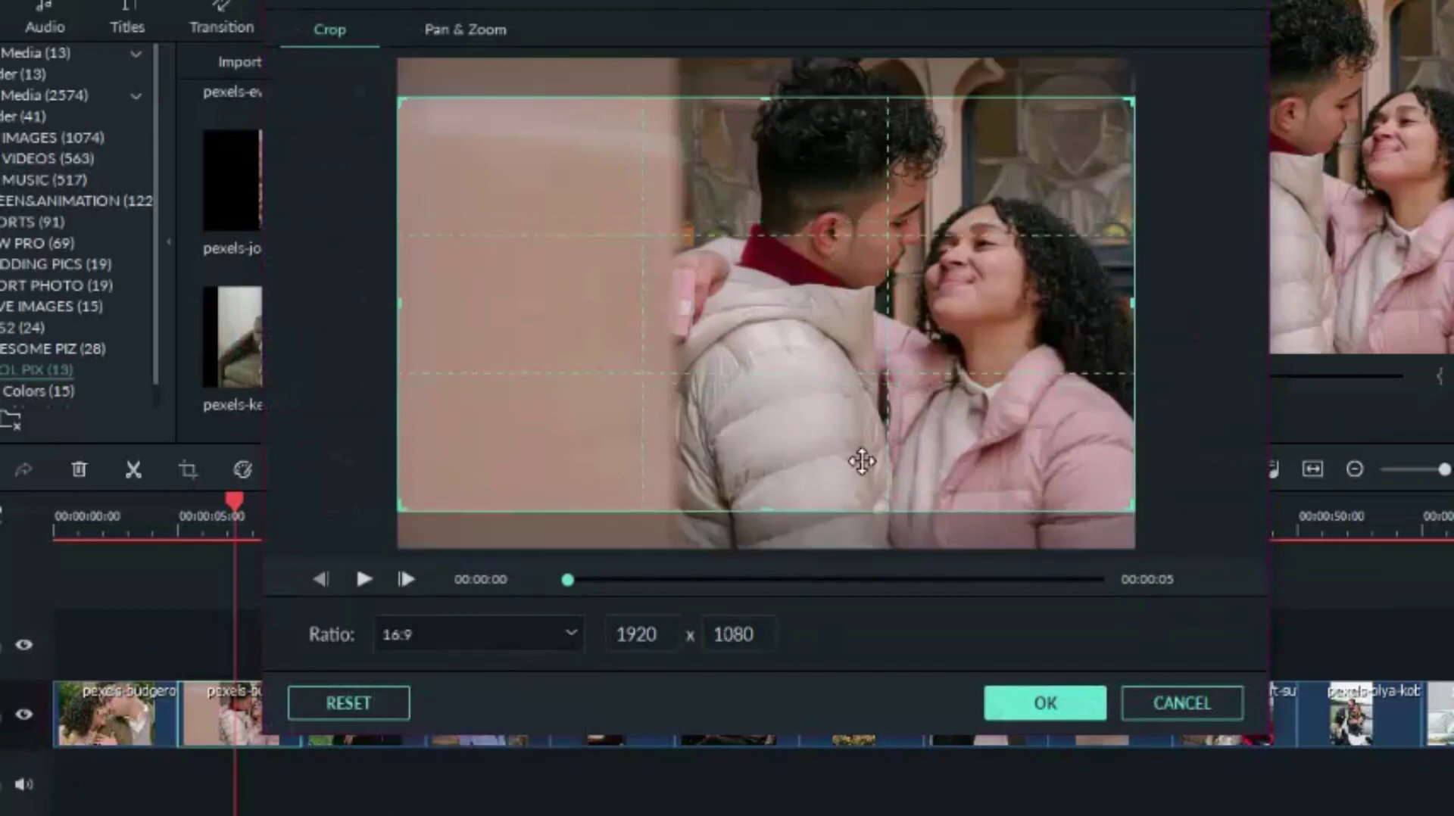
pyautogui.moveTo(860, 456); pyautogui.dragTo(868, 467)
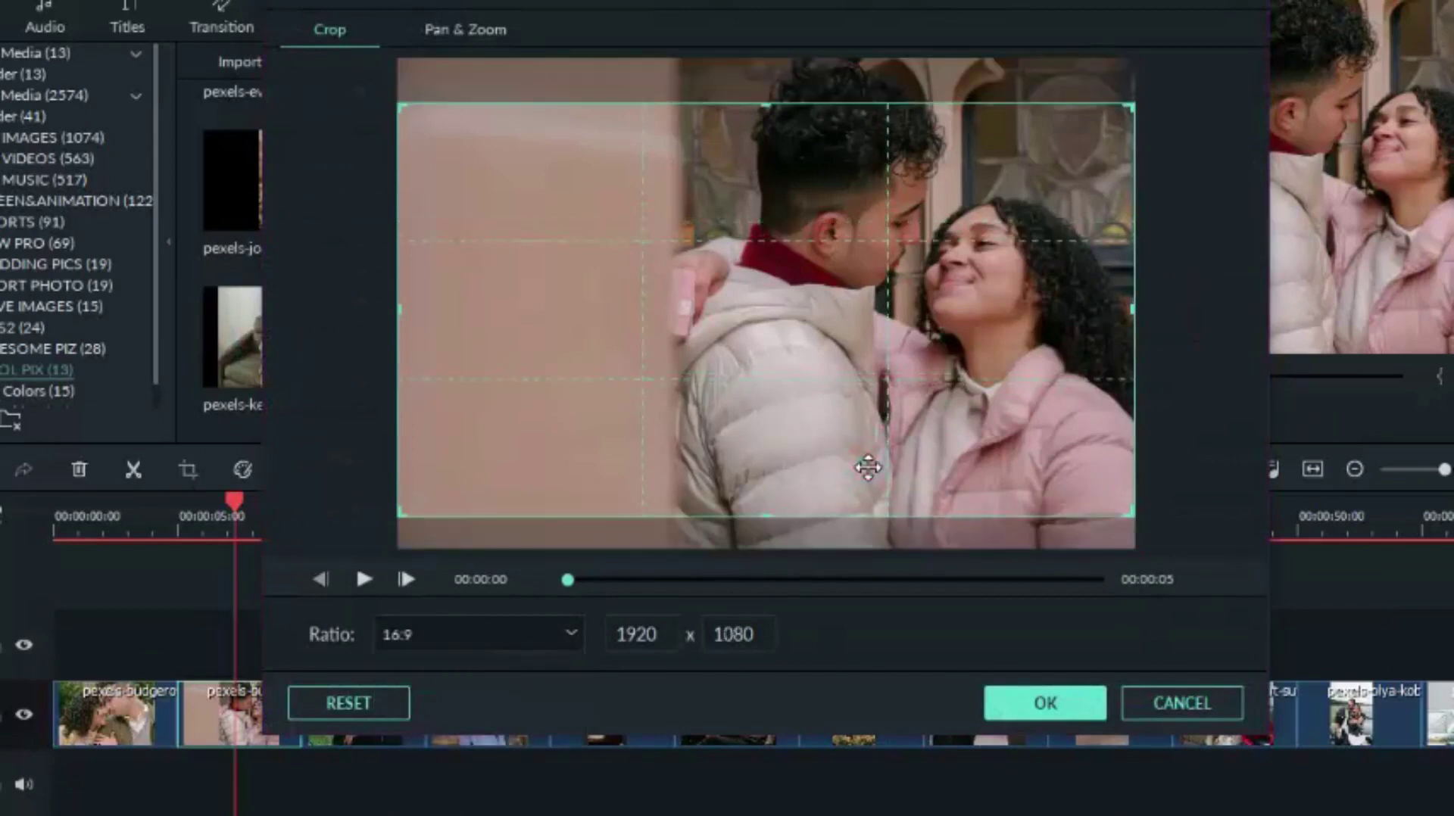
pyautogui.click(1051, 714)
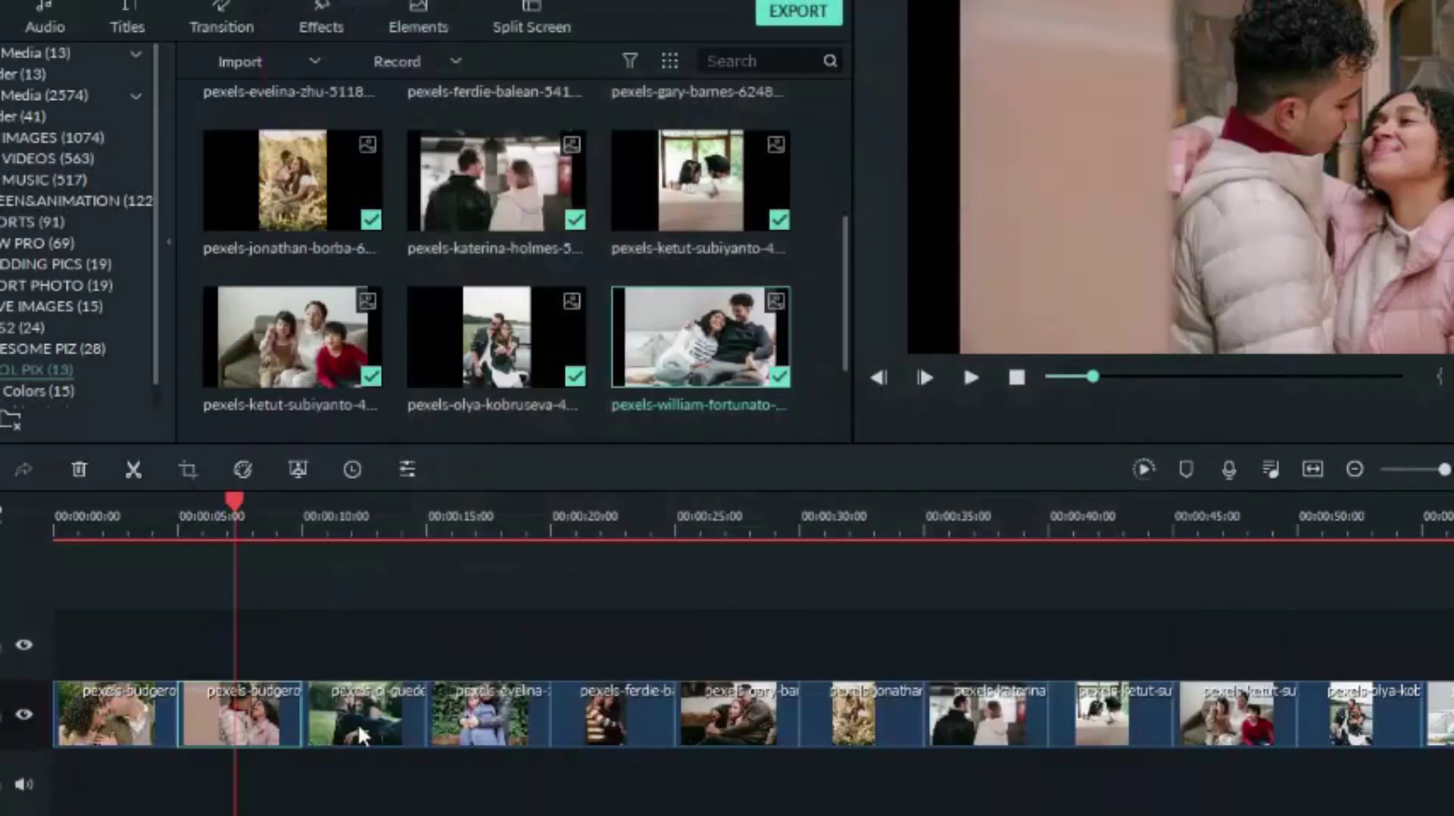
# - Crop the third photo, the couple lying on the grass, to 16:9 with the frame nudged slightly upward
pyautogui.click(365, 514)
pyautogui.click(366, 700)
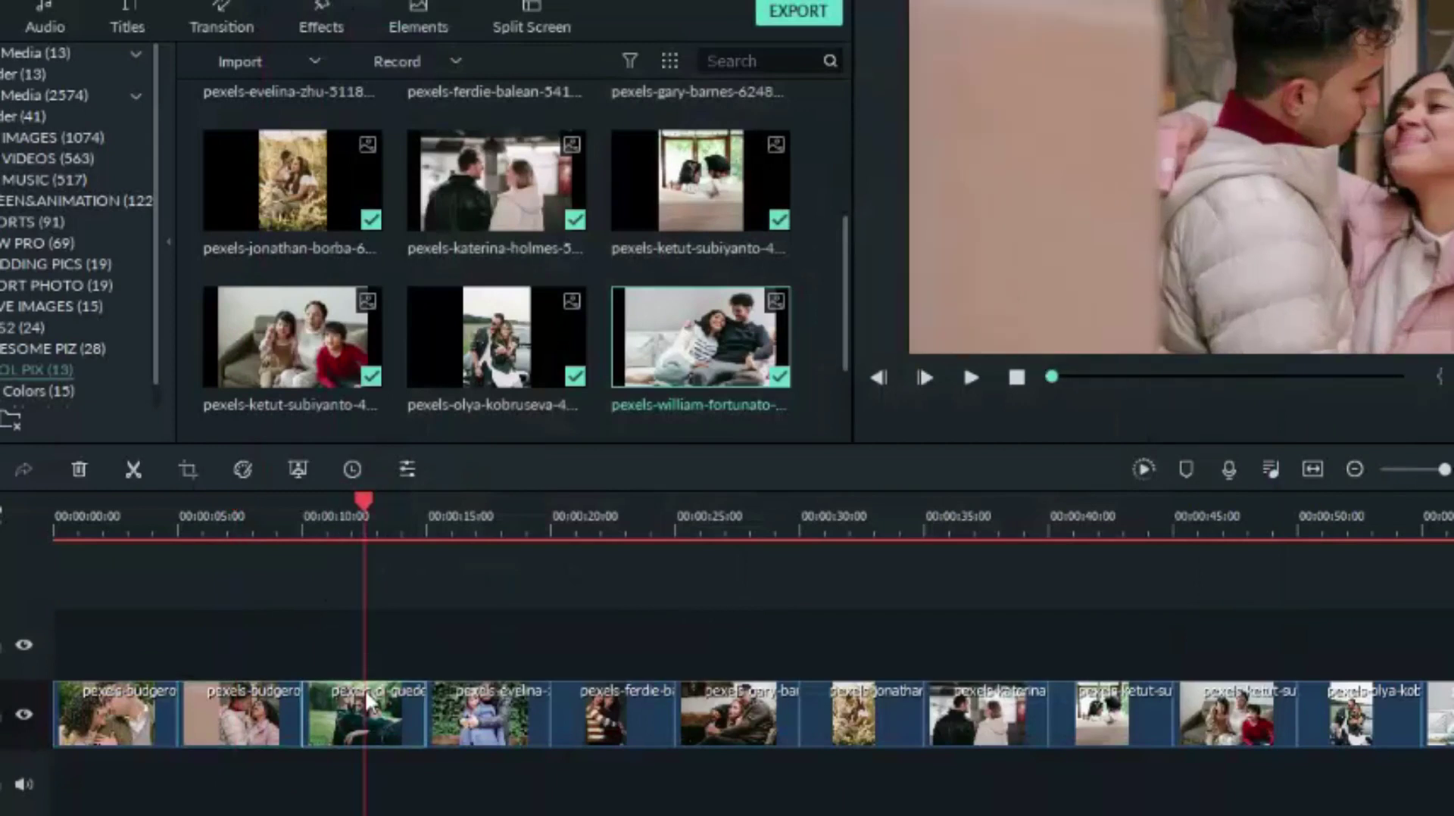
pyautogui.click(186, 471)
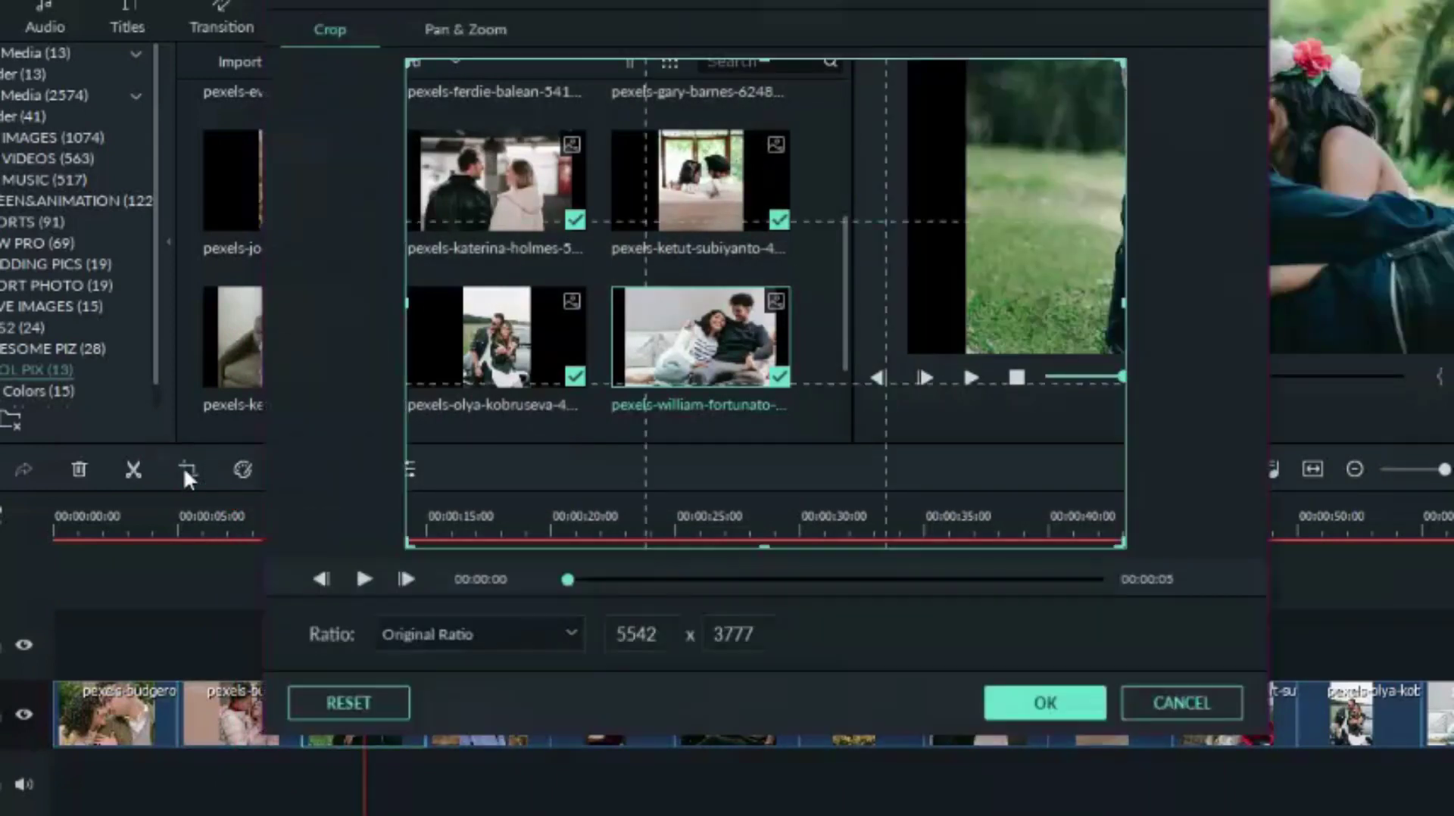
pyautogui.click(501, 634)
pyautogui.click(497, 690)
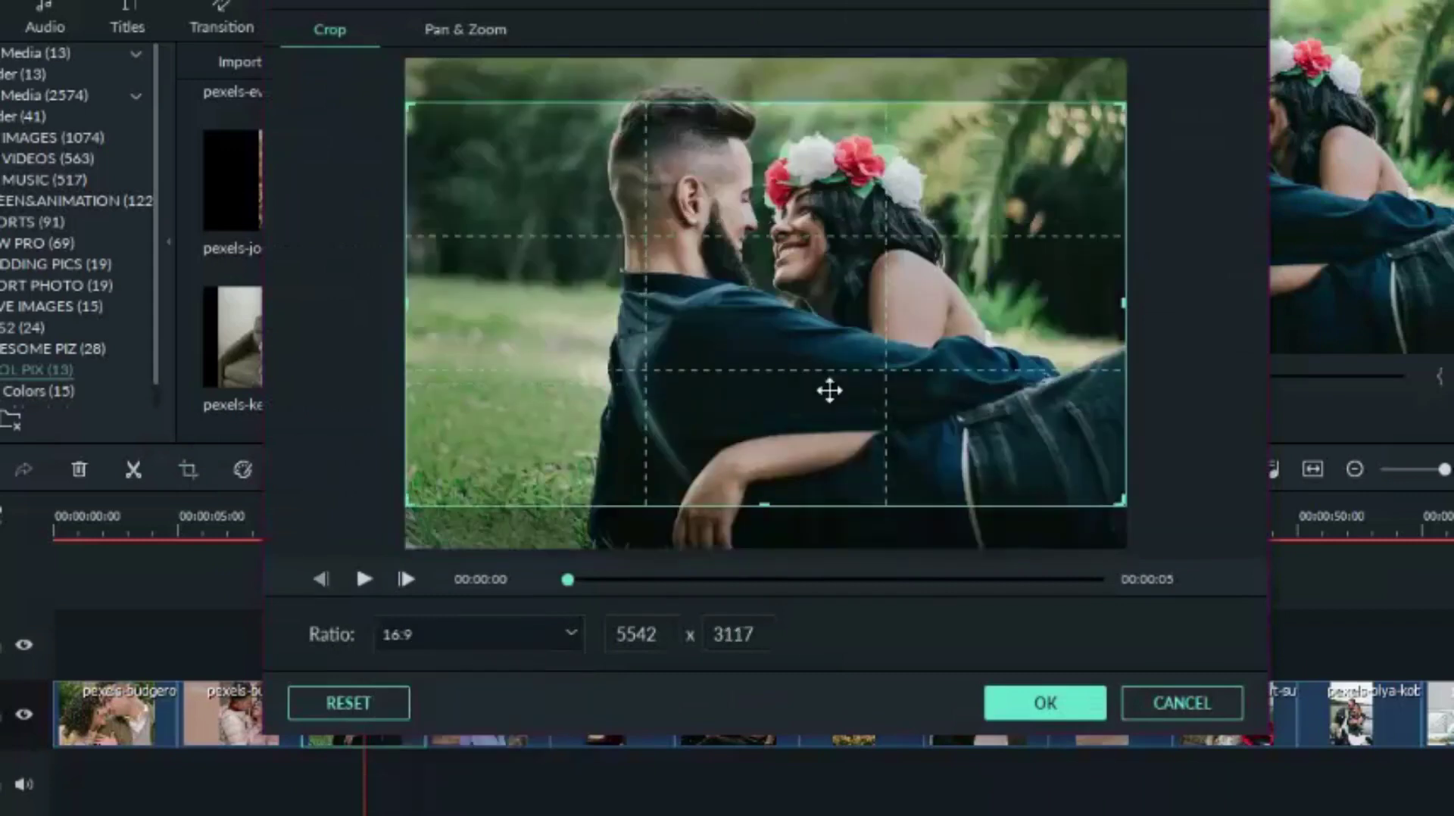
pyautogui.moveTo(925, 461); pyautogui.dragTo(925, 456)
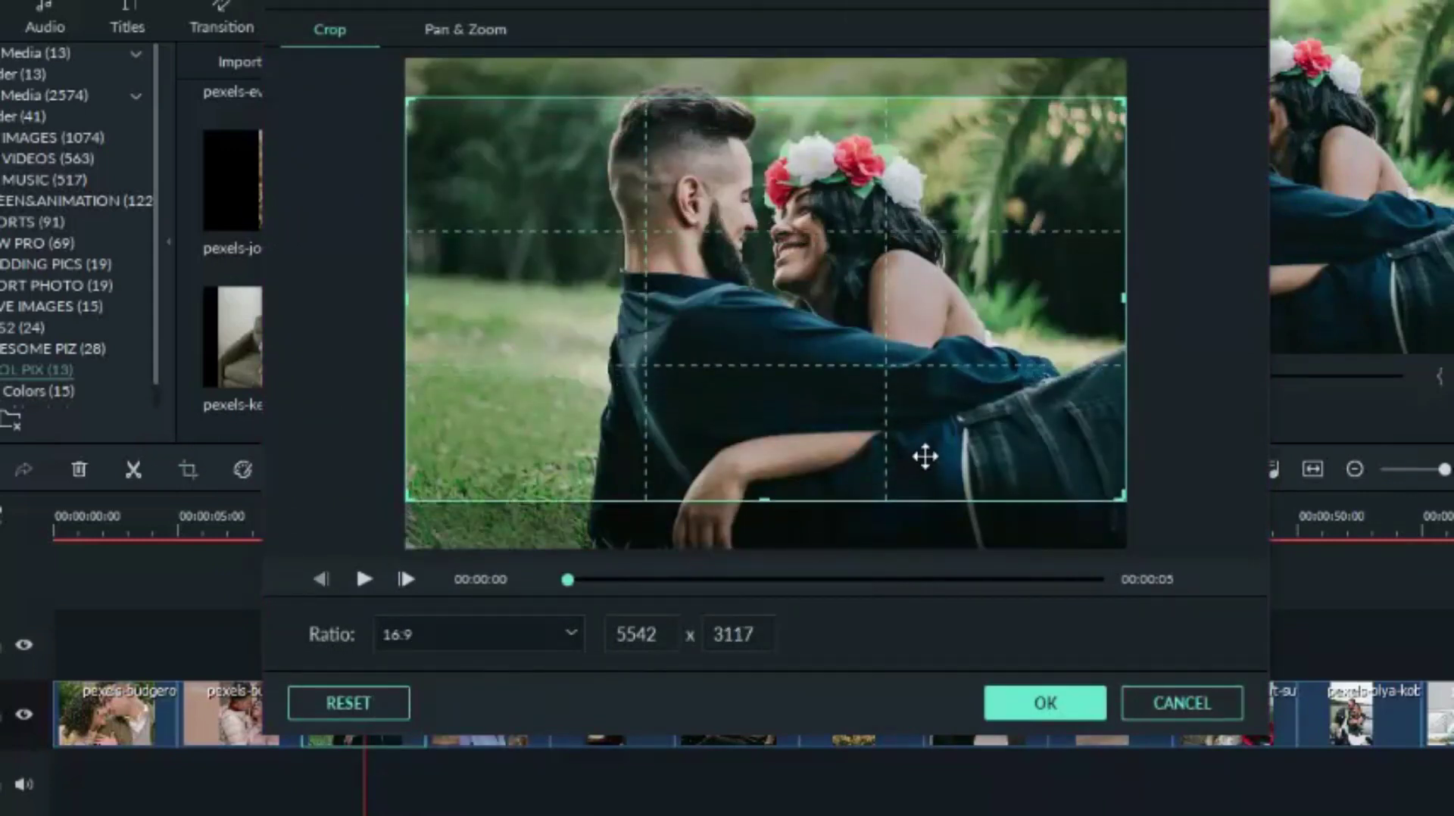
pyautogui.click(1046, 706)
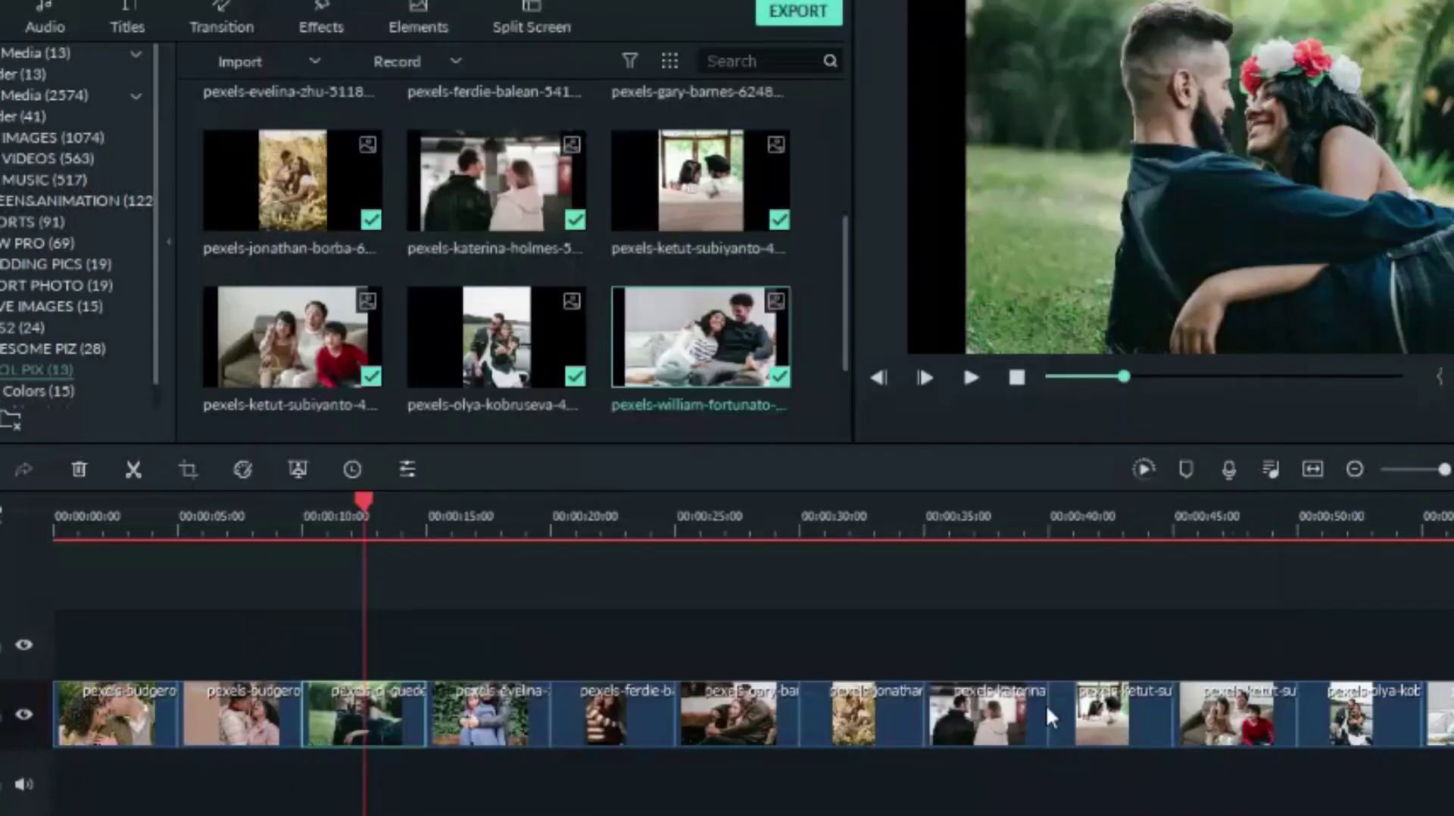
# - Crop the fourth photo, the couple before the ivy wall, to 16:9 with the frame at the image's top edge
pyautogui.click(489, 530)
pyautogui.click(502, 715)
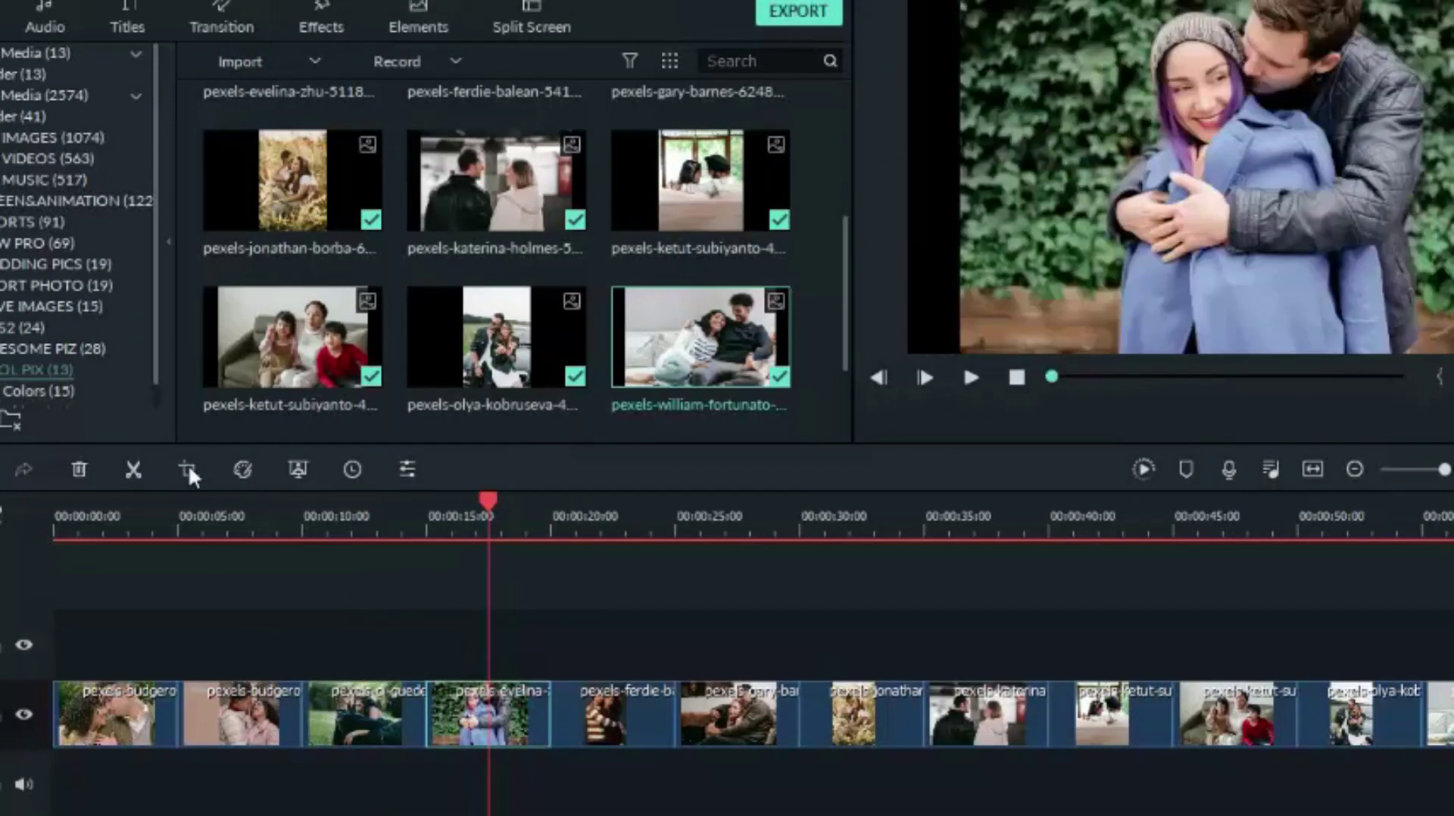
pyautogui.click(187, 469)
pyautogui.click(483, 633)
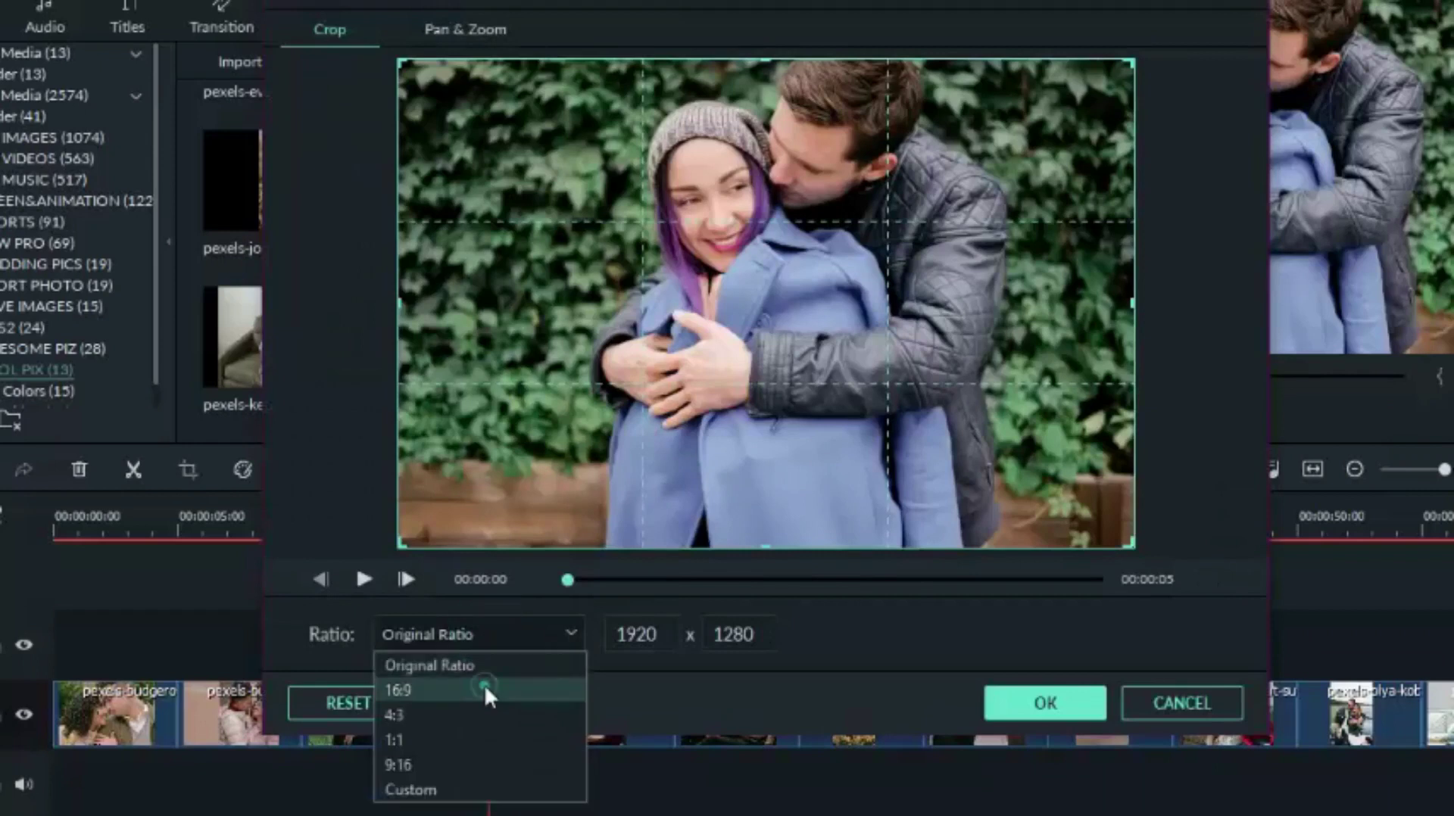
pyautogui.click(485, 689)
pyautogui.moveTo(893, 477); pyautogui.dragTo(899, 423)
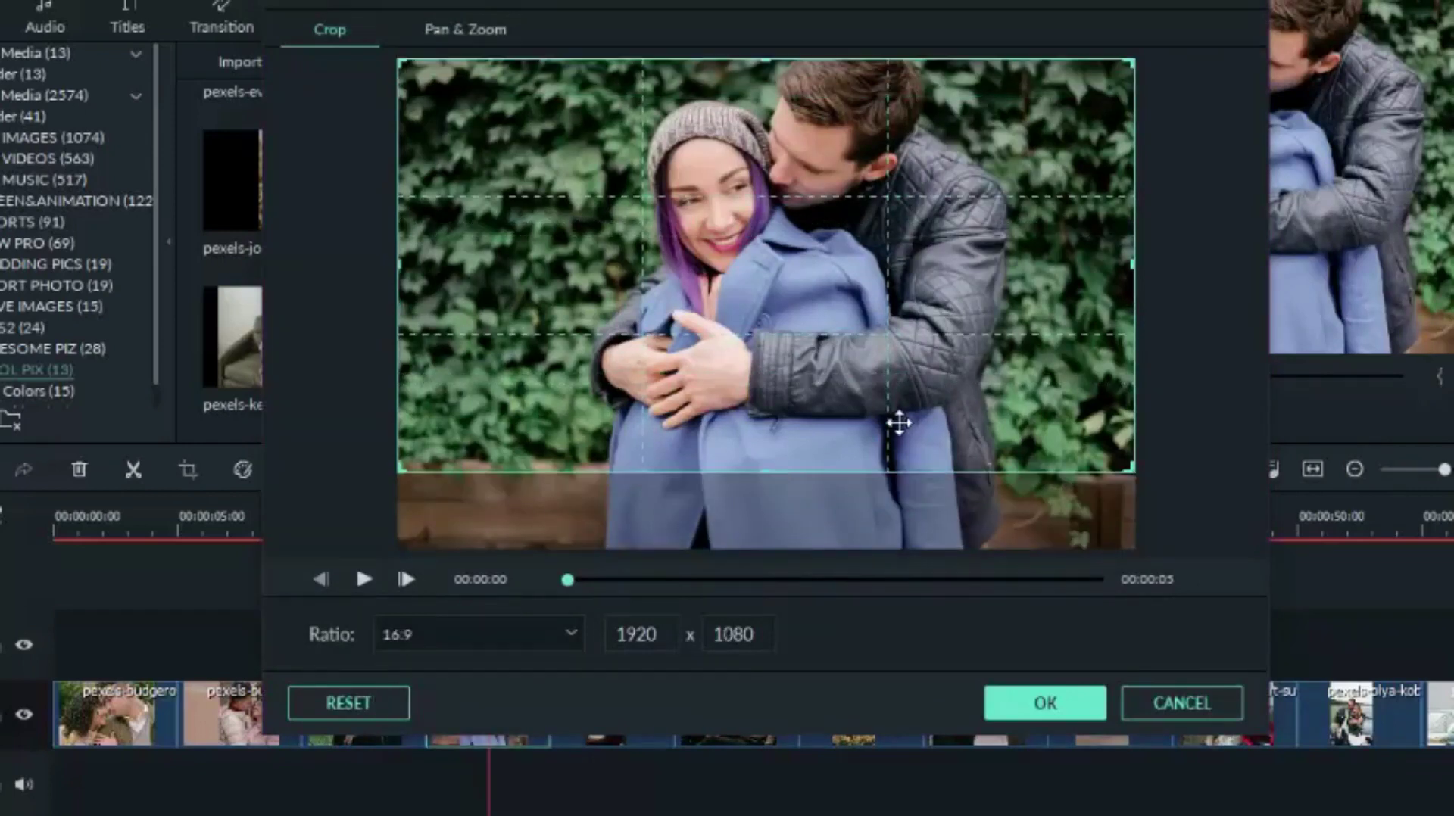
pyautogui.click(1022, 705)
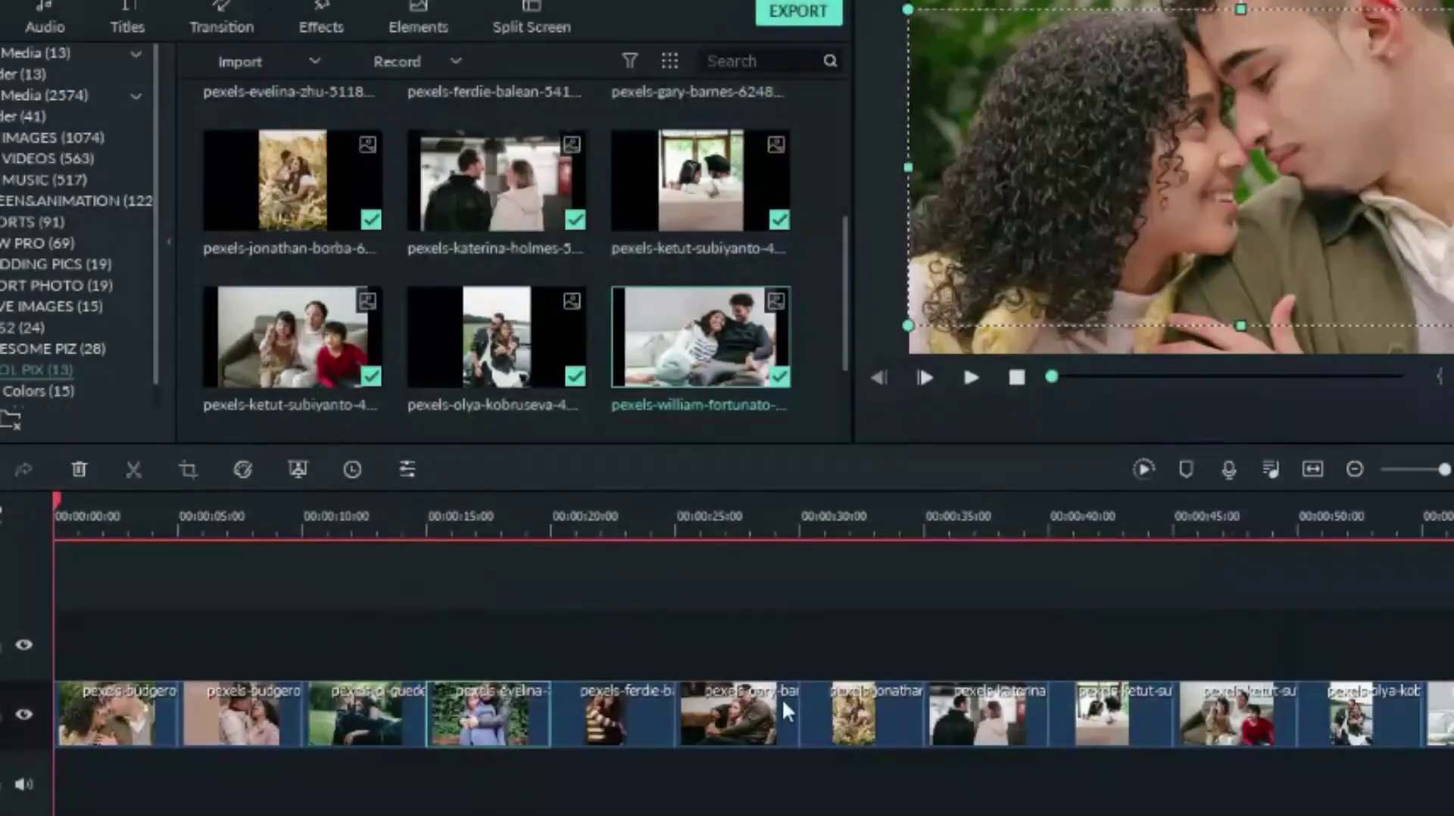
# - Crop the fifth photo, the portrait with the striped sweater, to 16:9 with the frame moved up over the faces
pyautogui.rightClick(620, 708)
pyautogui.click(702, 329)
pyautogui.click(519, 633)
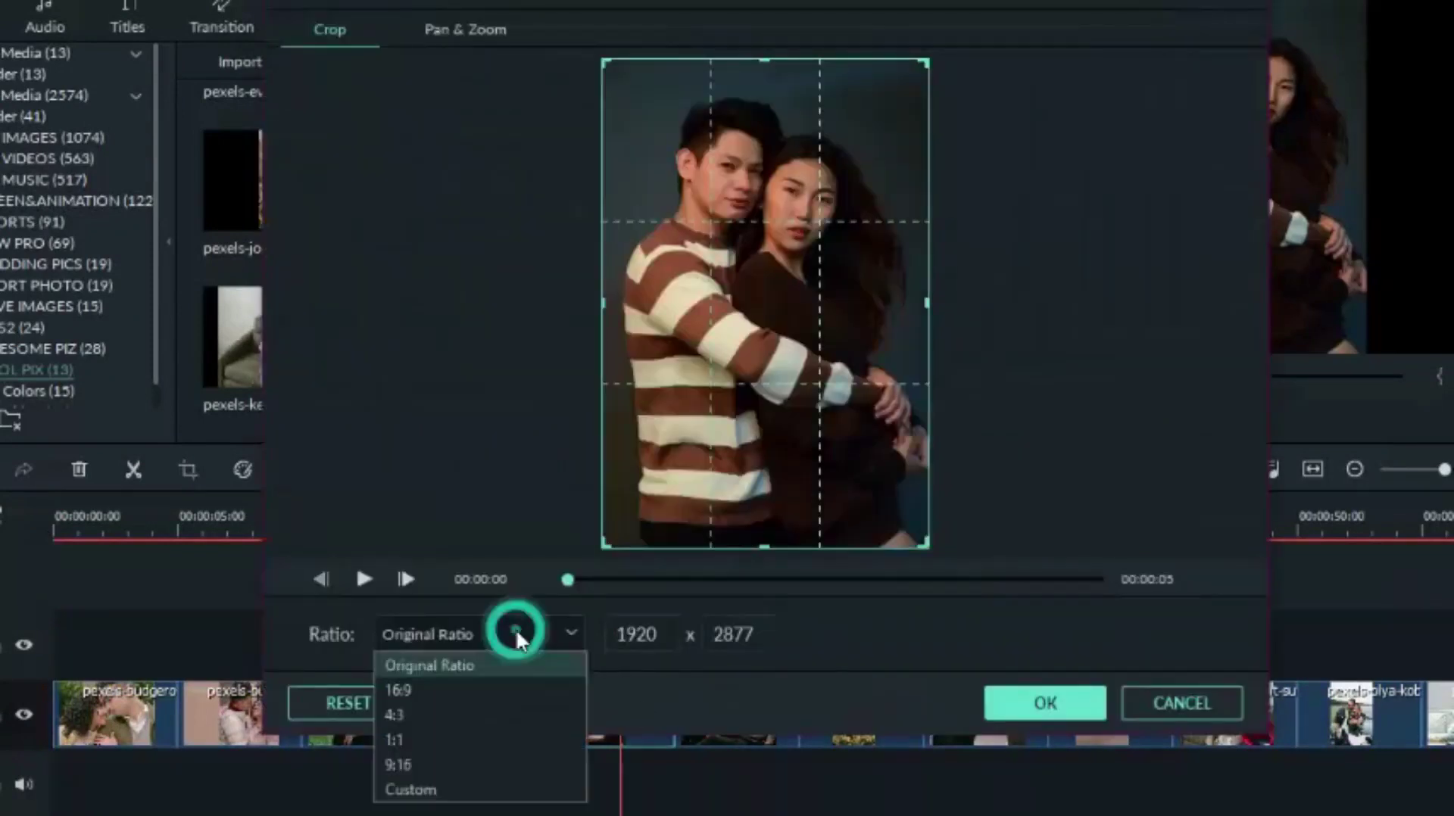
pyautogui.click(484, 691)
pyautogui.moveTo(847, 379); pyautogui.dragTo(848, 270)
pyautogui.click(1042, 705)
# - Crop the sixth photo, the couple embracing on the sofa, to a 16:9 ratio
pyautogui.rightClick(740, 708)
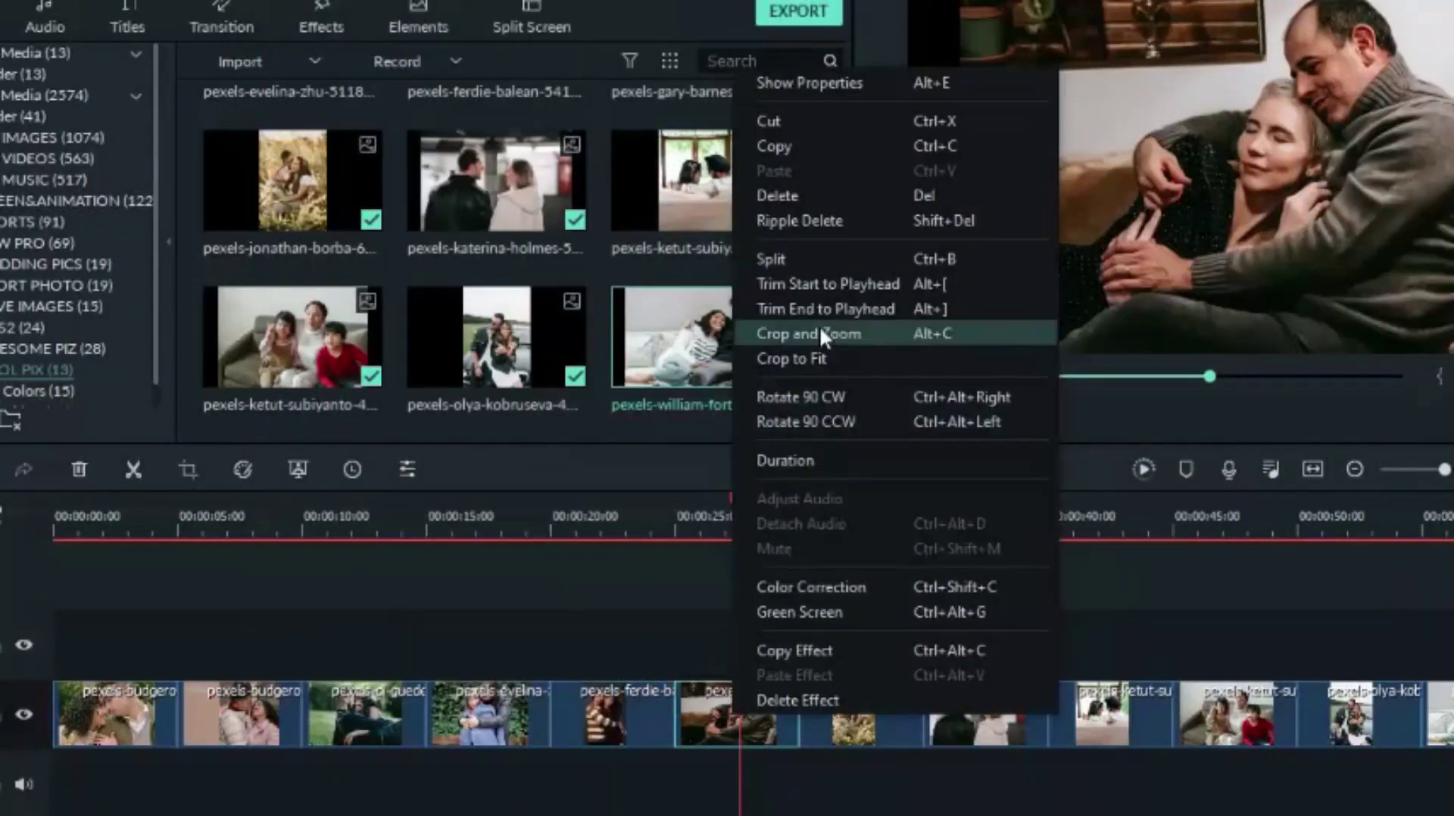
pyautogui.click(821, 334)
pyautogui.click(477, 634)
pyautogui.click(485, 691)
pyautogui.click(1041, 705)
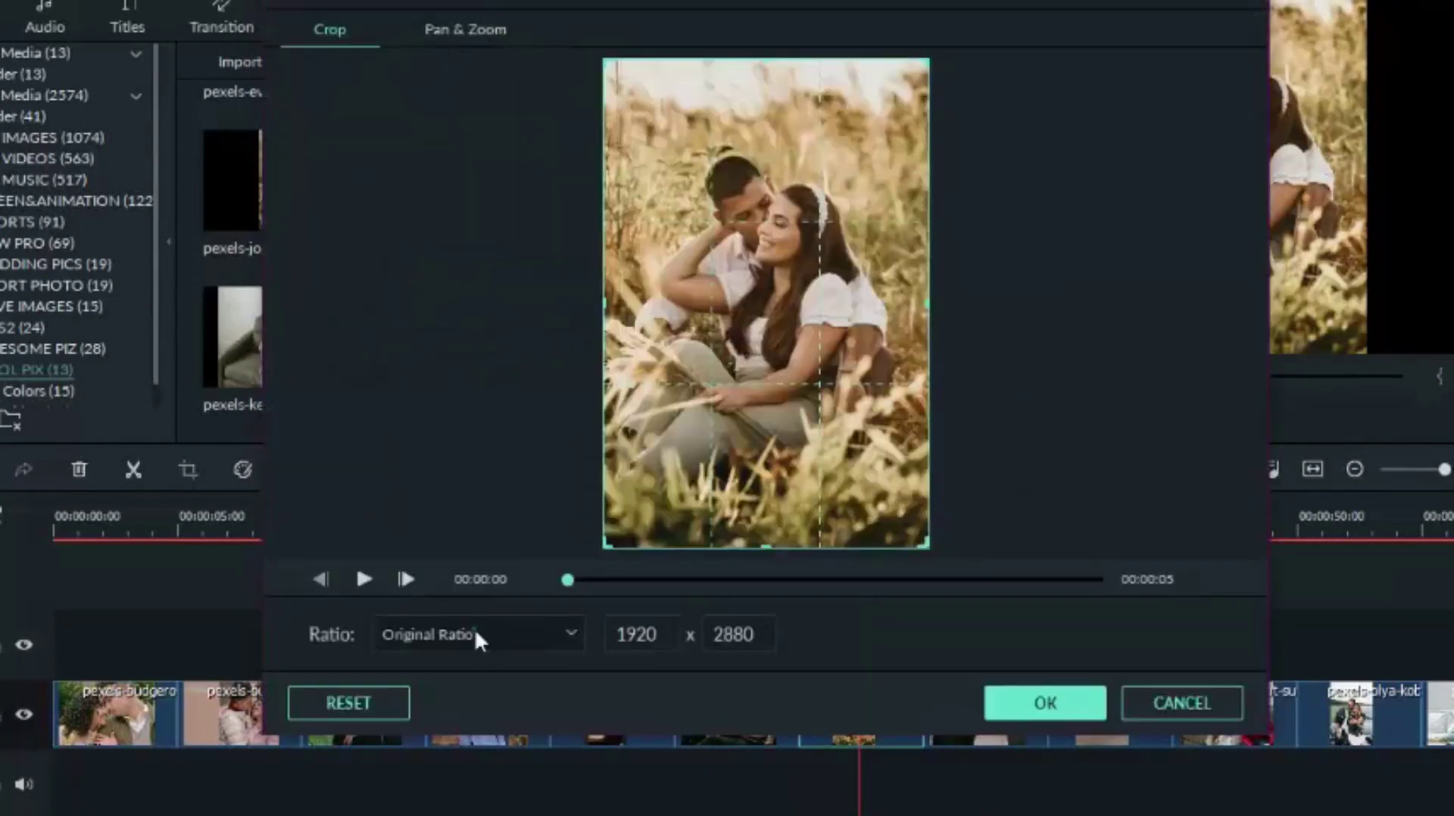
# - Crop the seventh photo to 16:9 with the frame raised over the couple's faces, and crop the eighth photo to 16:9
pyautogui.click(477, 634)
pyautogui.click(484, 690)
pyautogui.moveTo(860, 243); pyautogui.dragTo(860, 154)
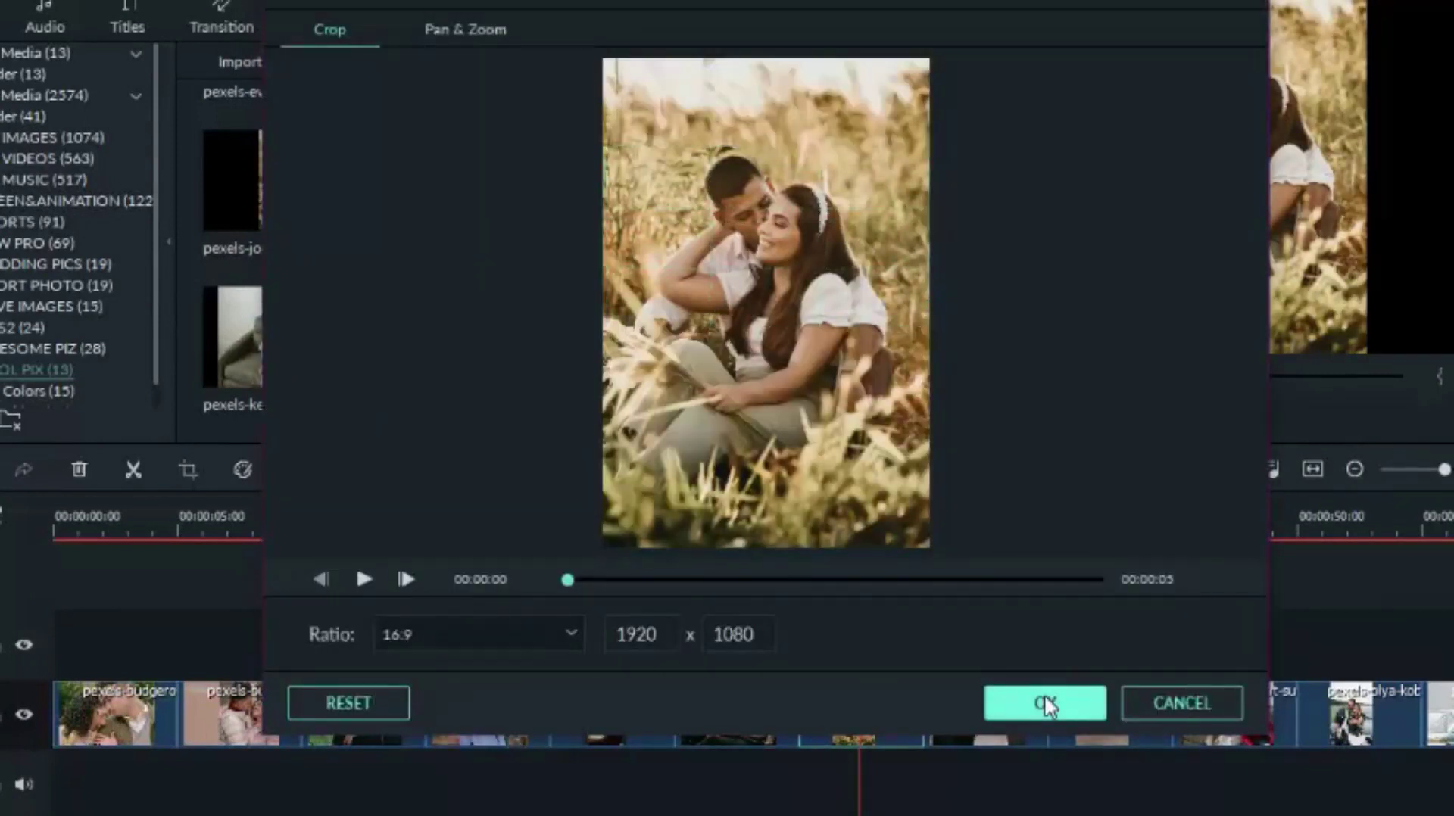
pyautogui.click(1042, 705)
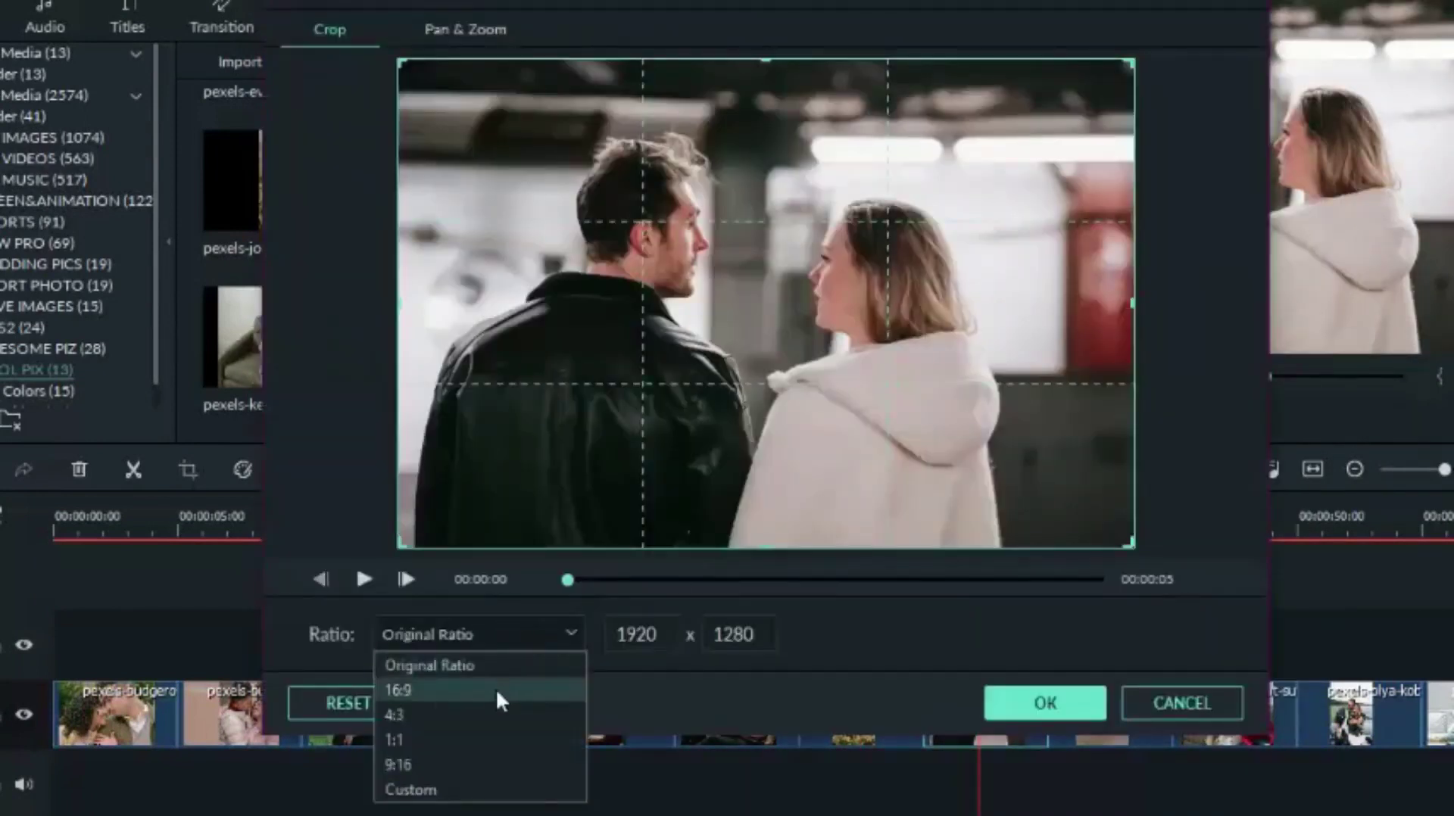
pyautogui.click(494, 691)
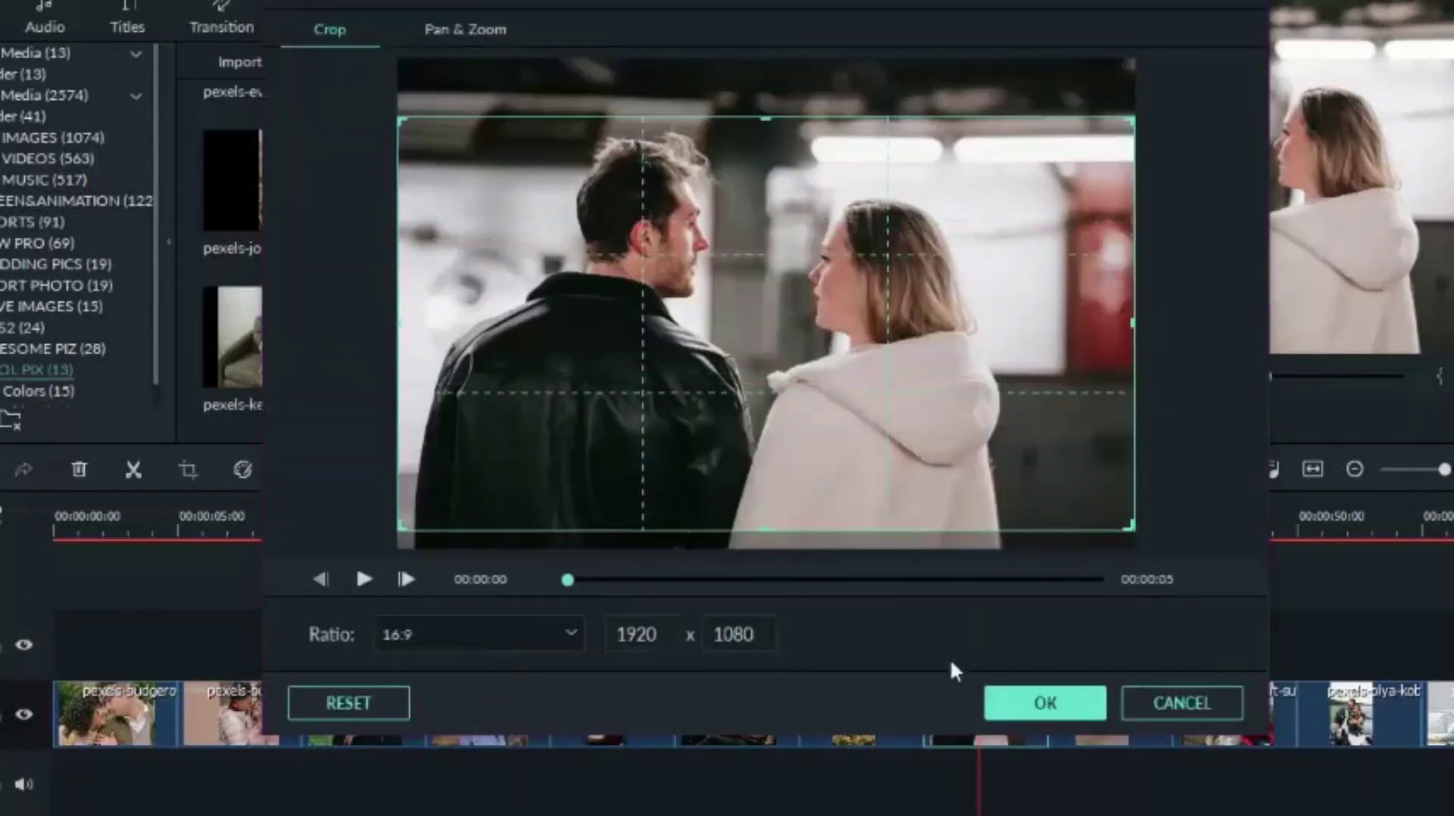
pyautogui.click(1041, 703)
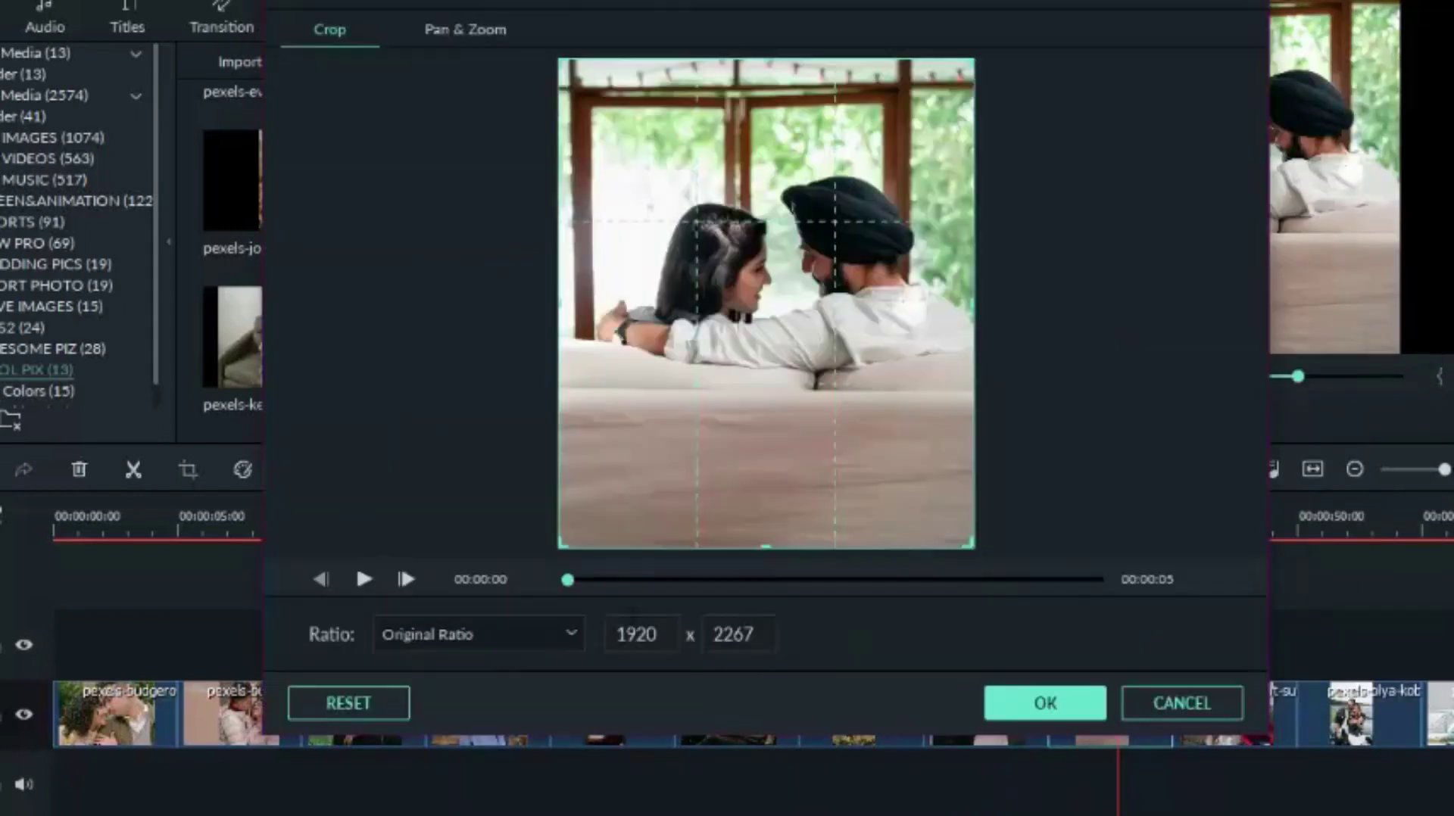
# - Crop the ninth photo, the couple seen from behind on the sofa, and the tenth, the mother with two children, to 16:9
pyautogui.click(477, 635)
pyautogui.click(452, 684)
pyautogui.click(1015, 701)
pyautogui.click(1257, 528)
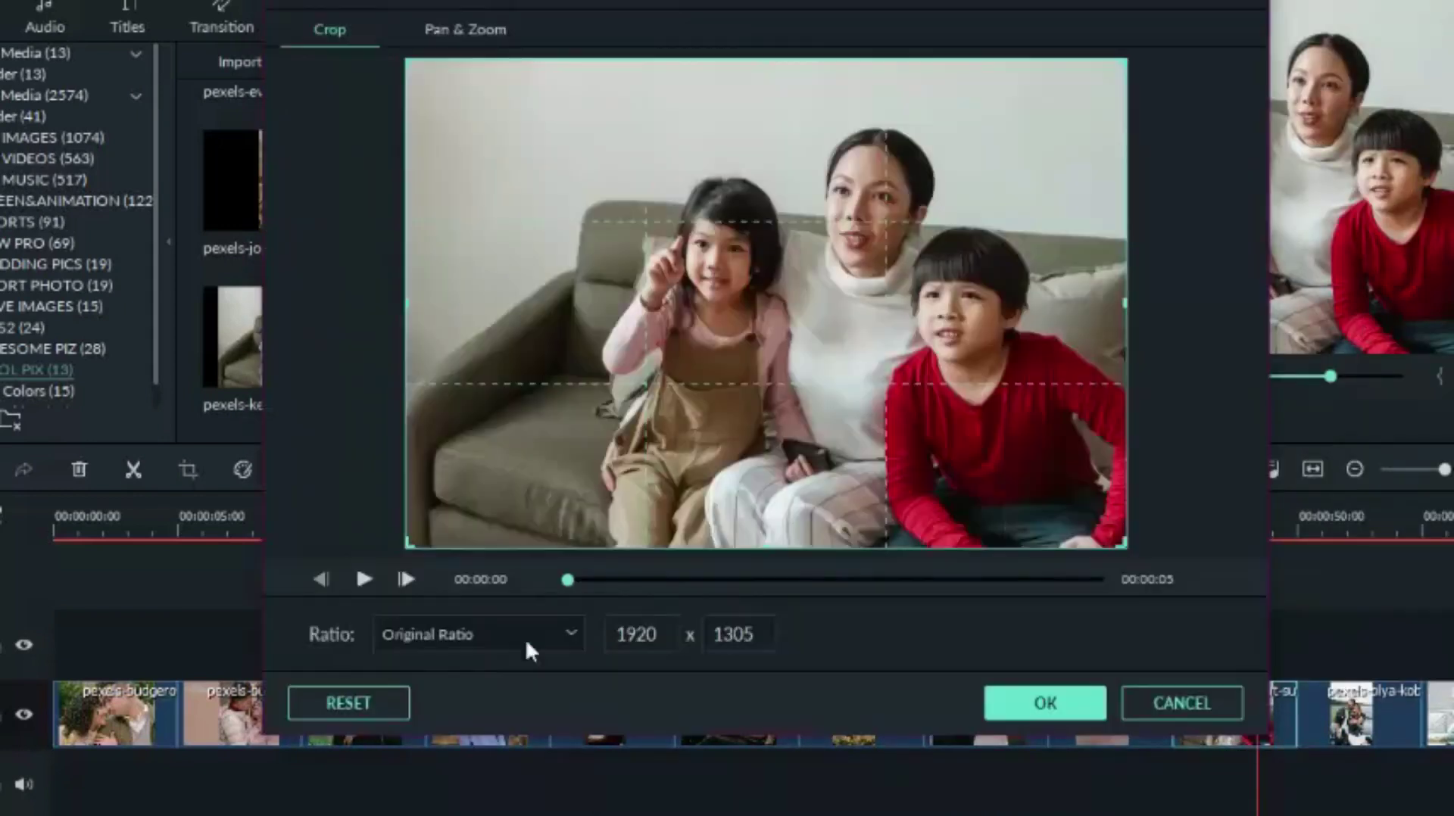
pyautogui.click(477, 635)
pyautogui.click(452, 684)
pyautogui.click(1041, 702)
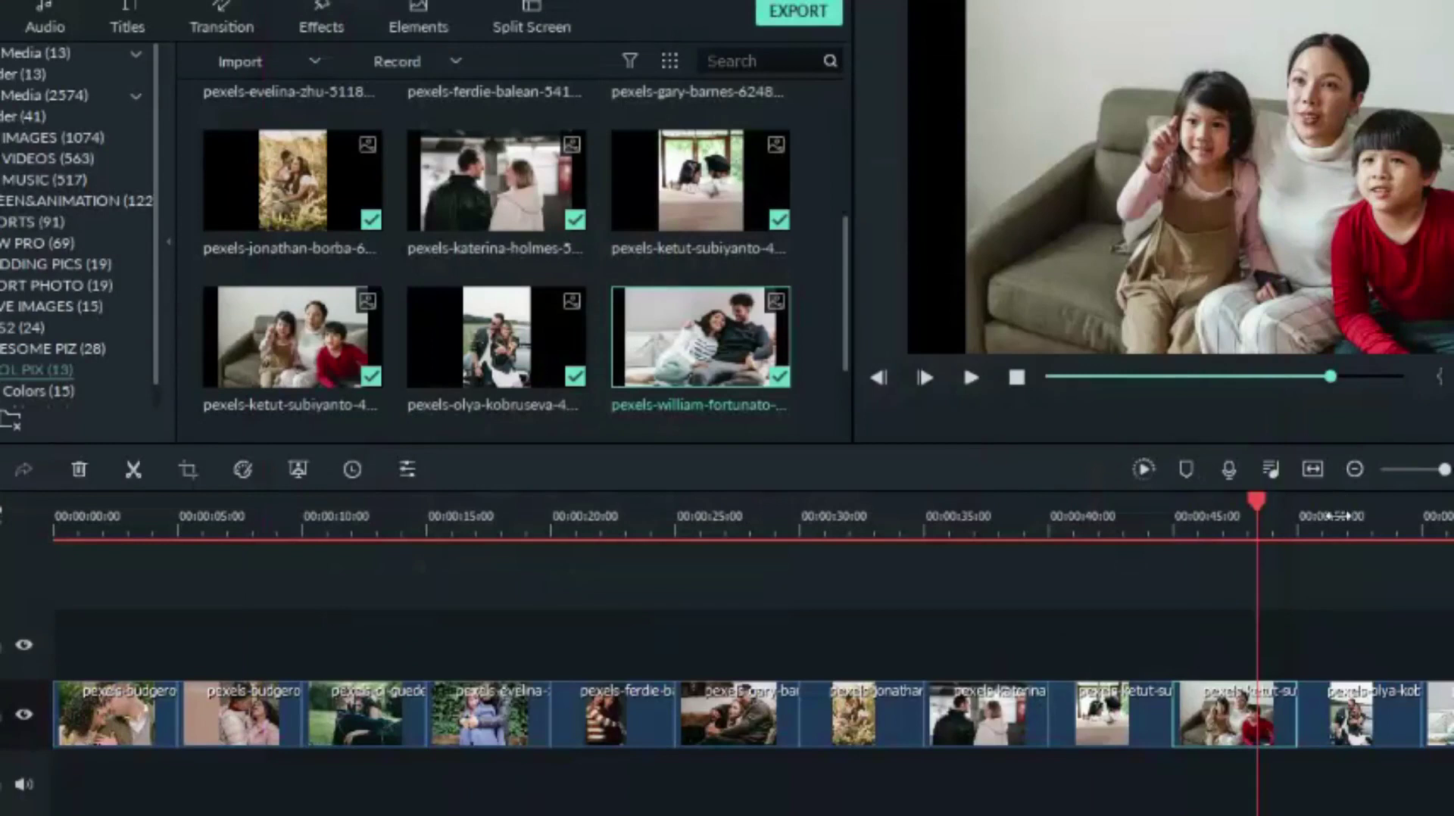
# - Crop the eleventh photo, the couple leaning on the car, to 16:9 with the frame moved up over their faces
pyautogui.rightClick(1365, 713)
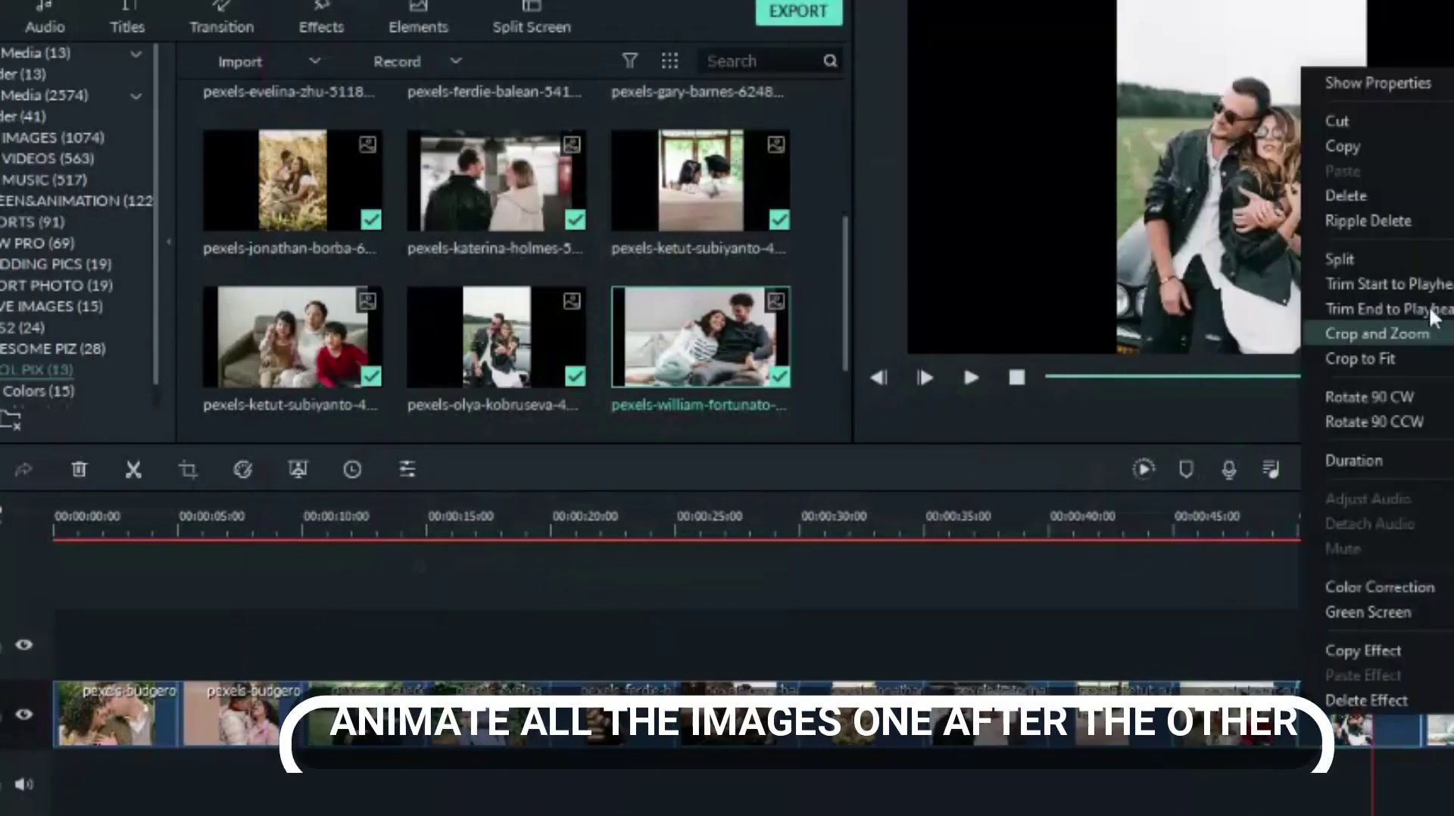
pyautogui.click(1422, 332)
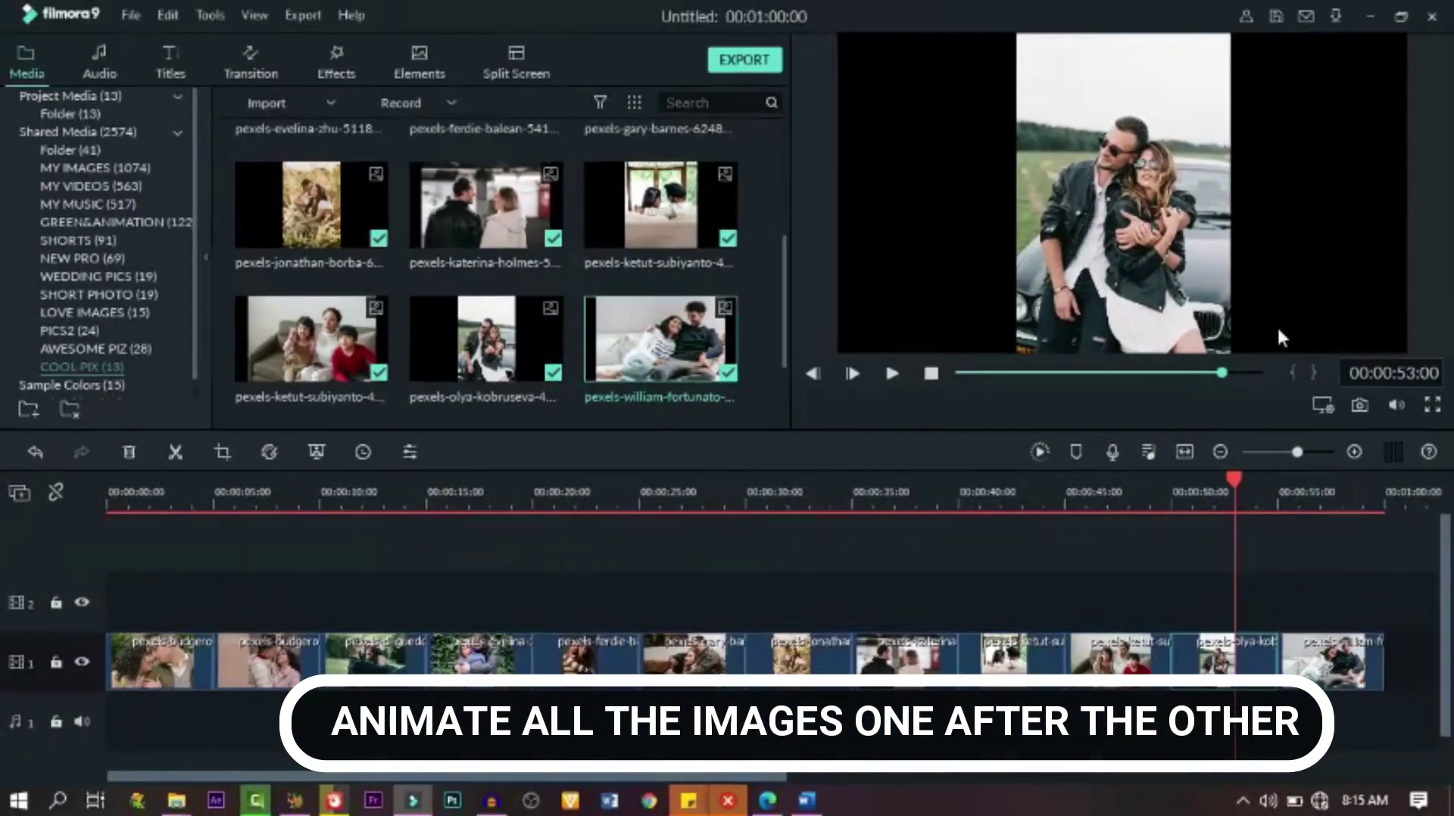
pyautogui.click(509, 596)
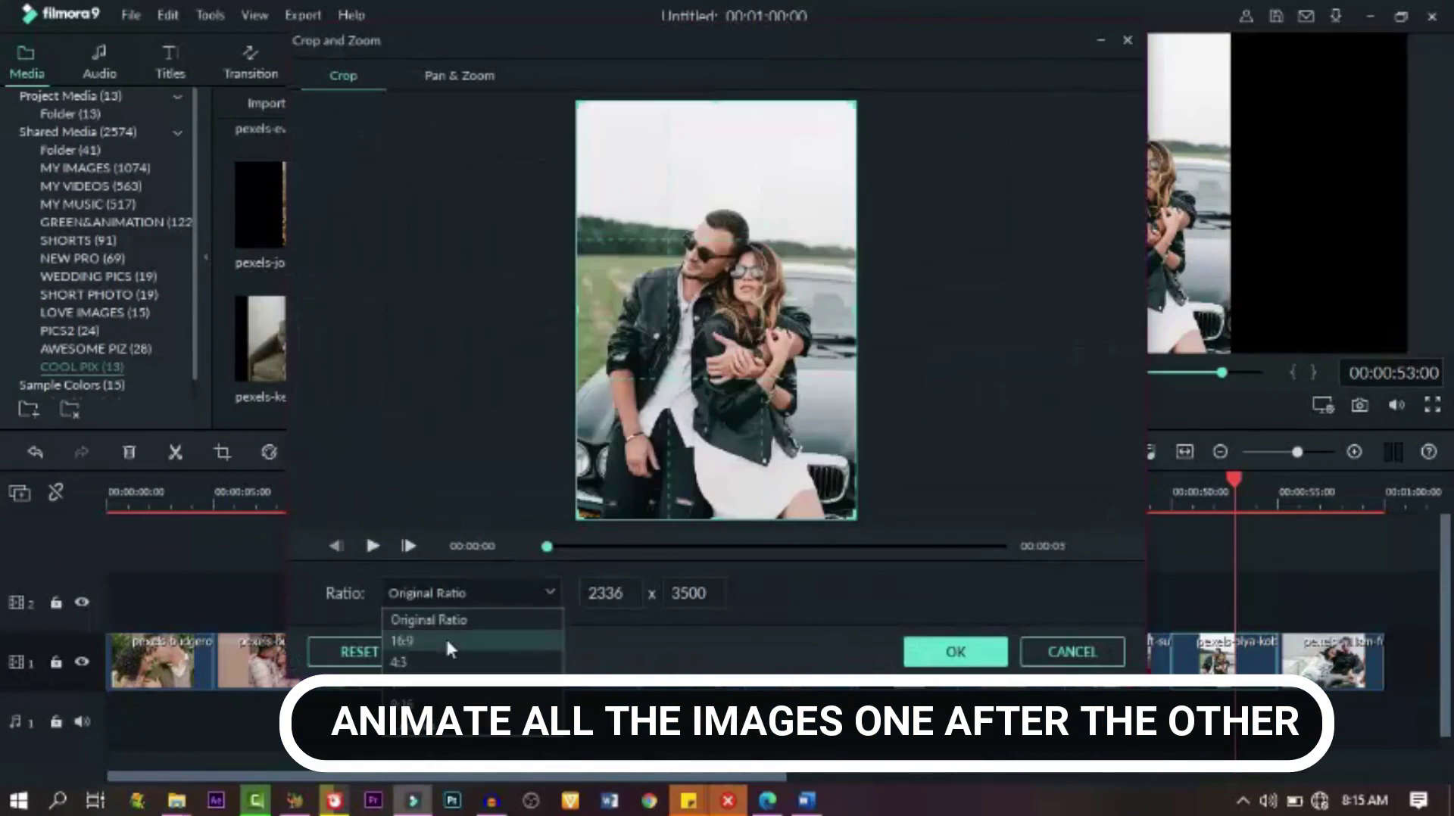
pyautogui.click(446, 636)
pyautogui.moveTo(811, 337); pyautogui.dragTo(810, 319)
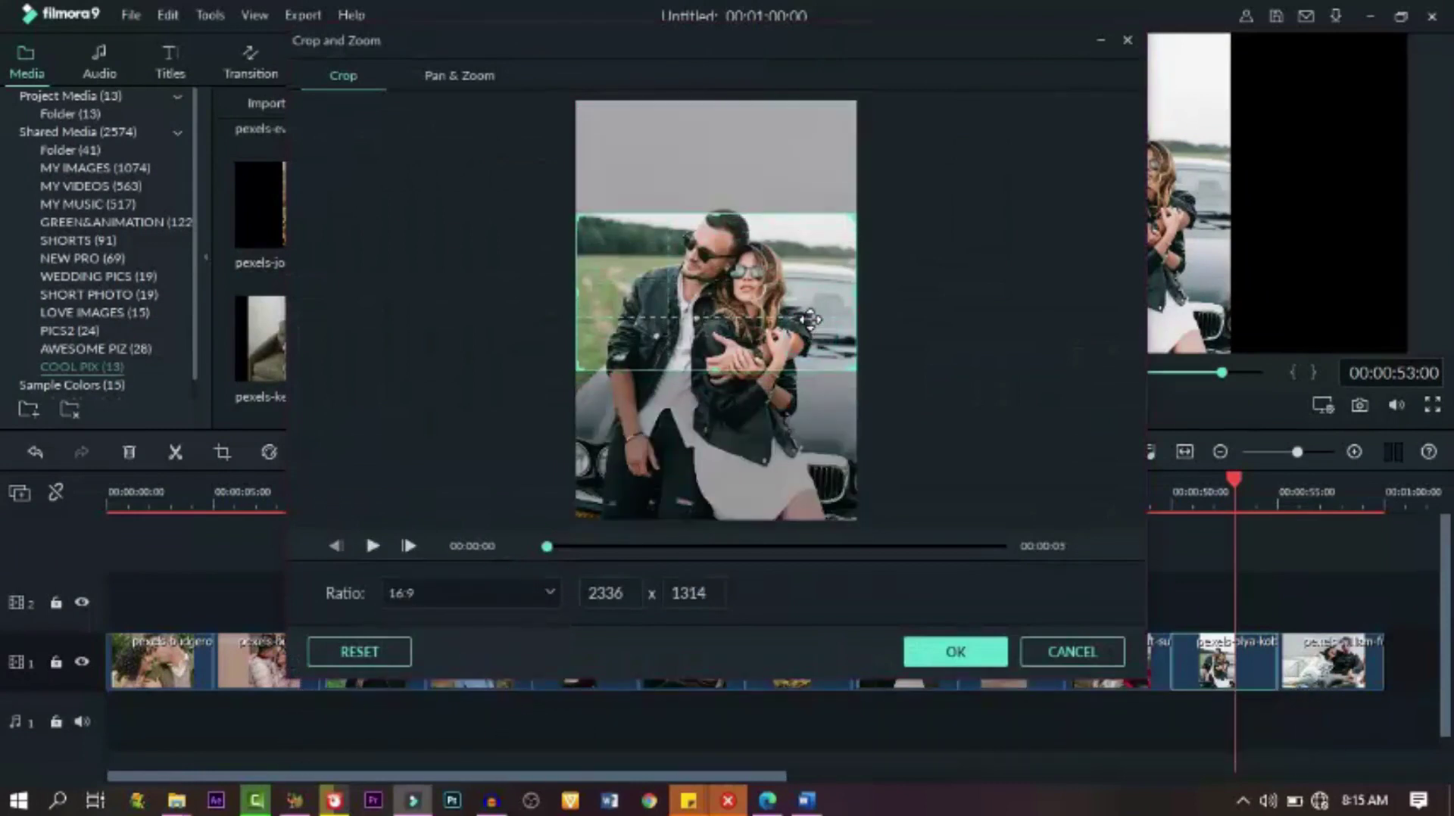
pyautogui.click(945, 651)
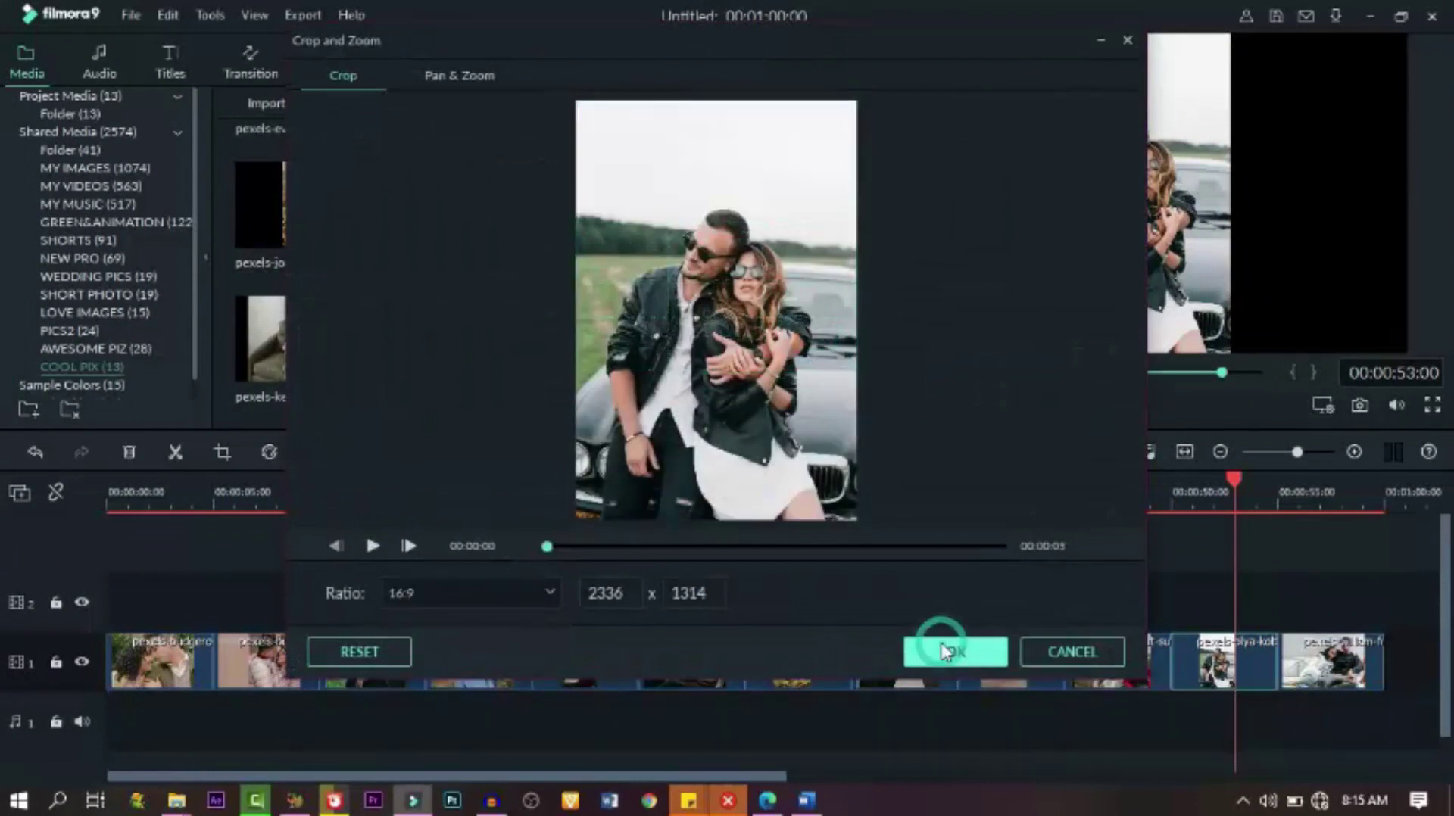
# - Crop the twelfth photo, the smiling couple on the white sofa, to a 16:9 ratio
pyautogui.click(1346, 496)
pyautogui.click(1324, 658)
pyautogui.rightClick(1324, 657)
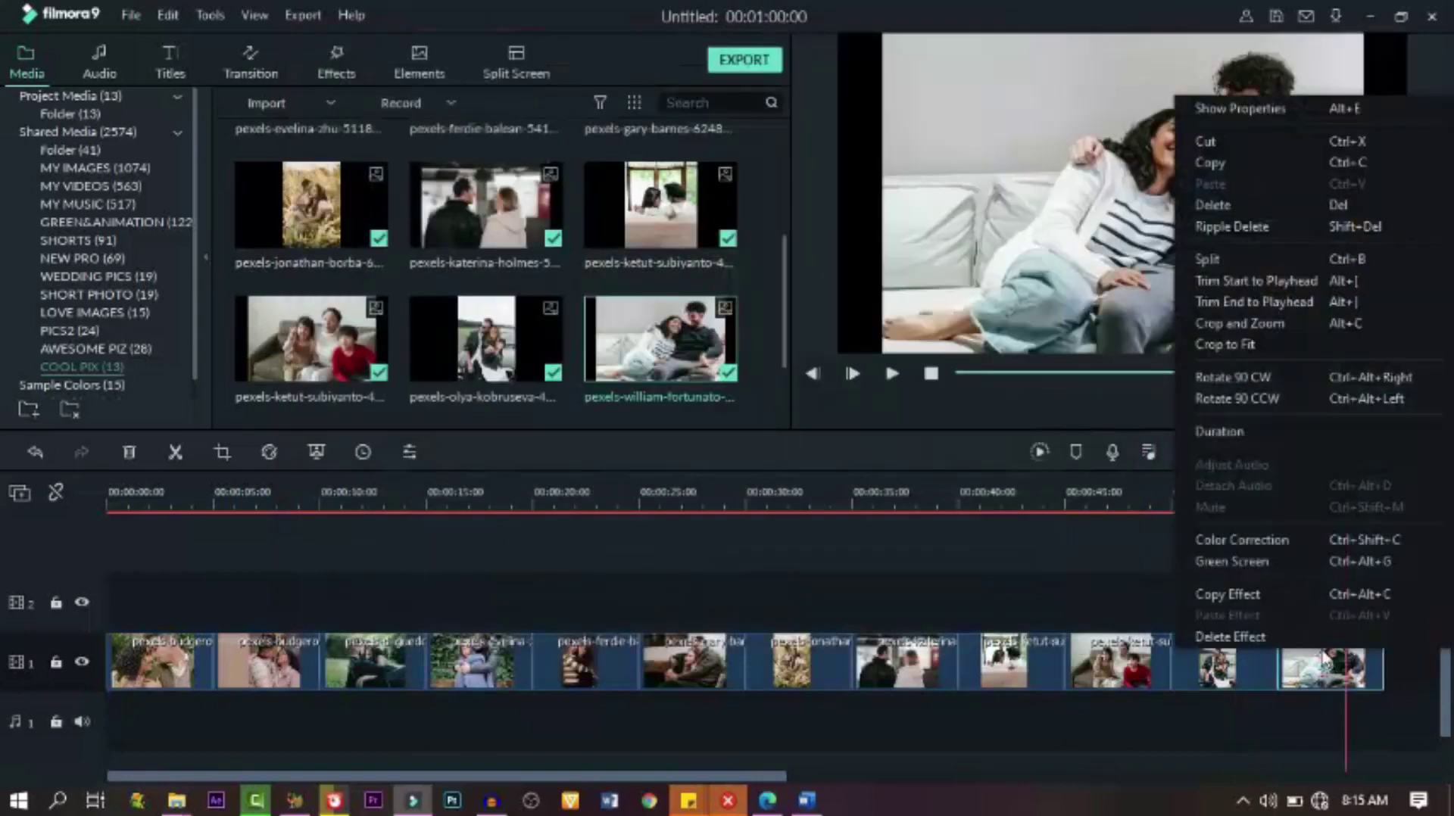
pyautogui.click(1262, 318)
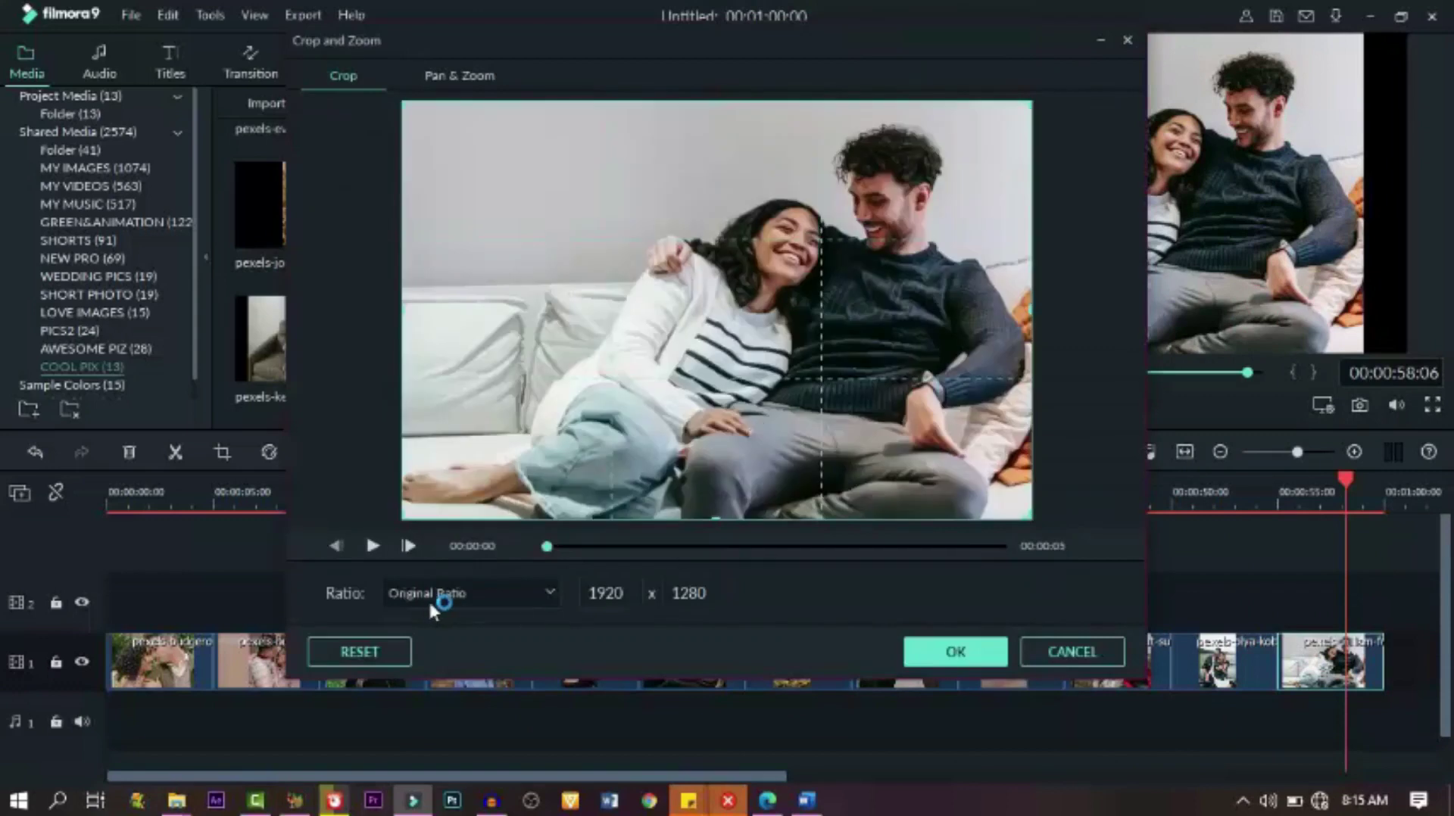
pyautogui.click(429, 599)
pyautogui.click(422, 630)
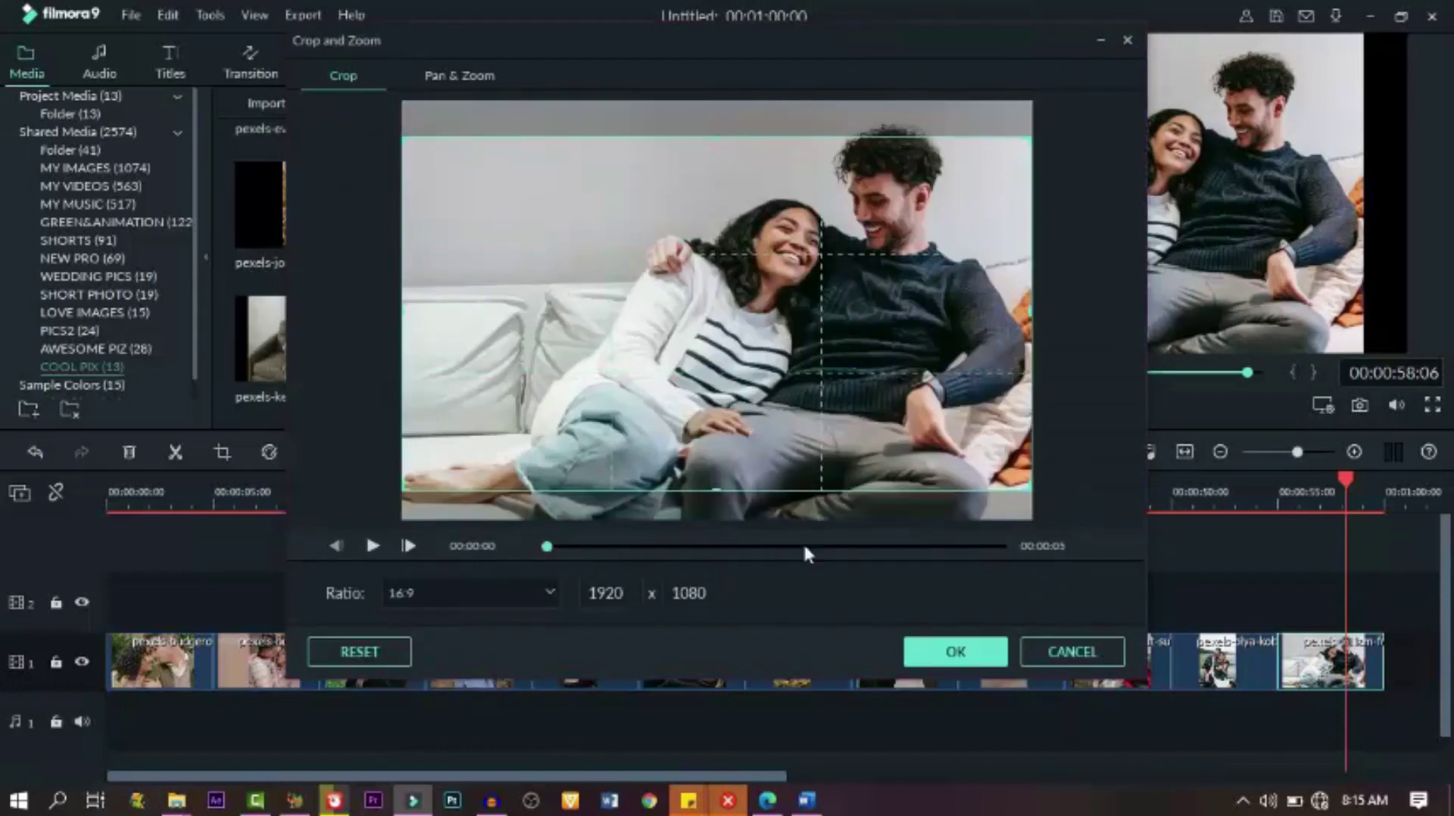
pyautogui.click(984, 656)
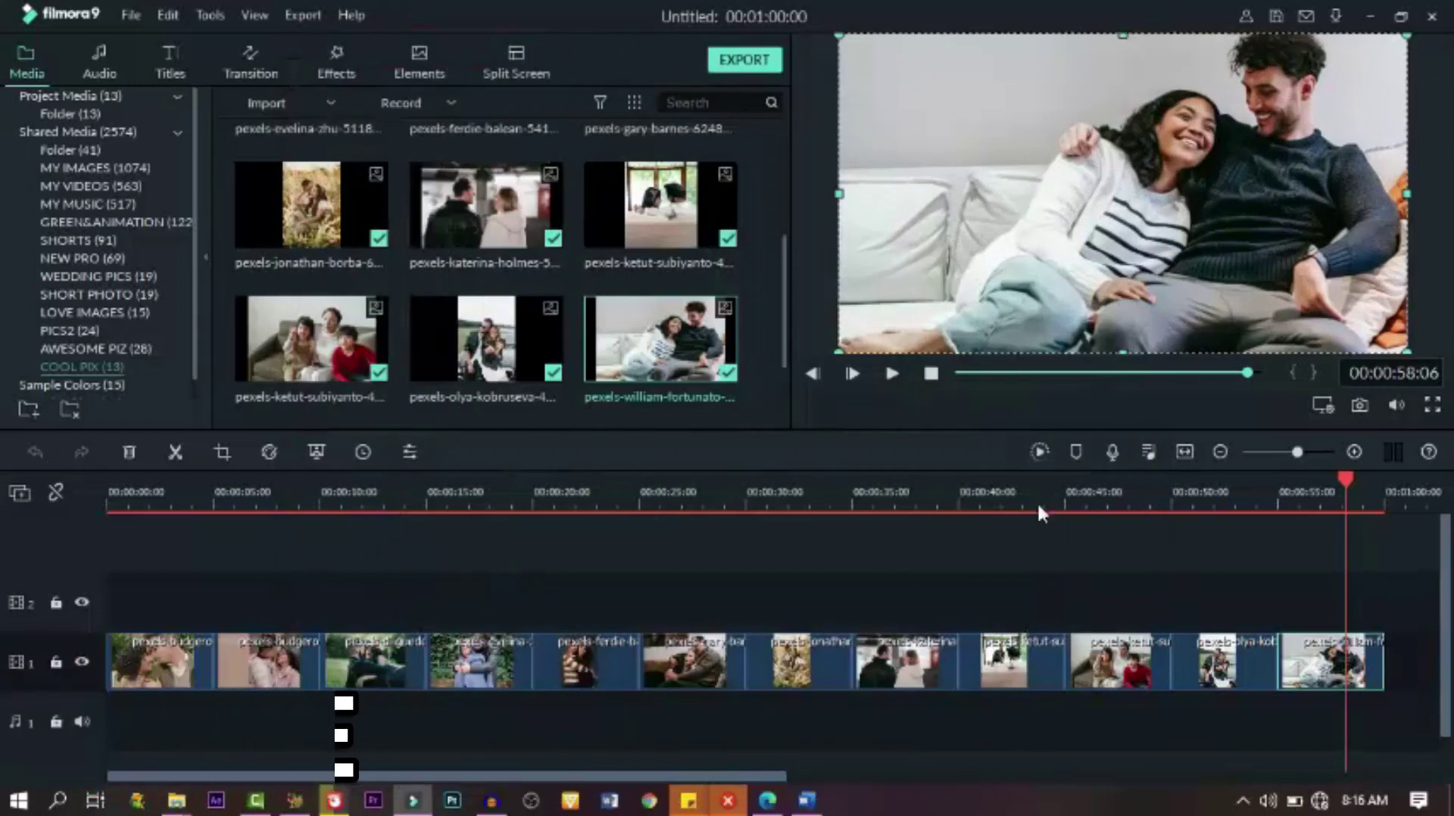
# - Set up Pan & Zoom on the first photo with the end frame enlarged to 1317 x 741 and shifted over the woman
pyautogui.click(166, 497)
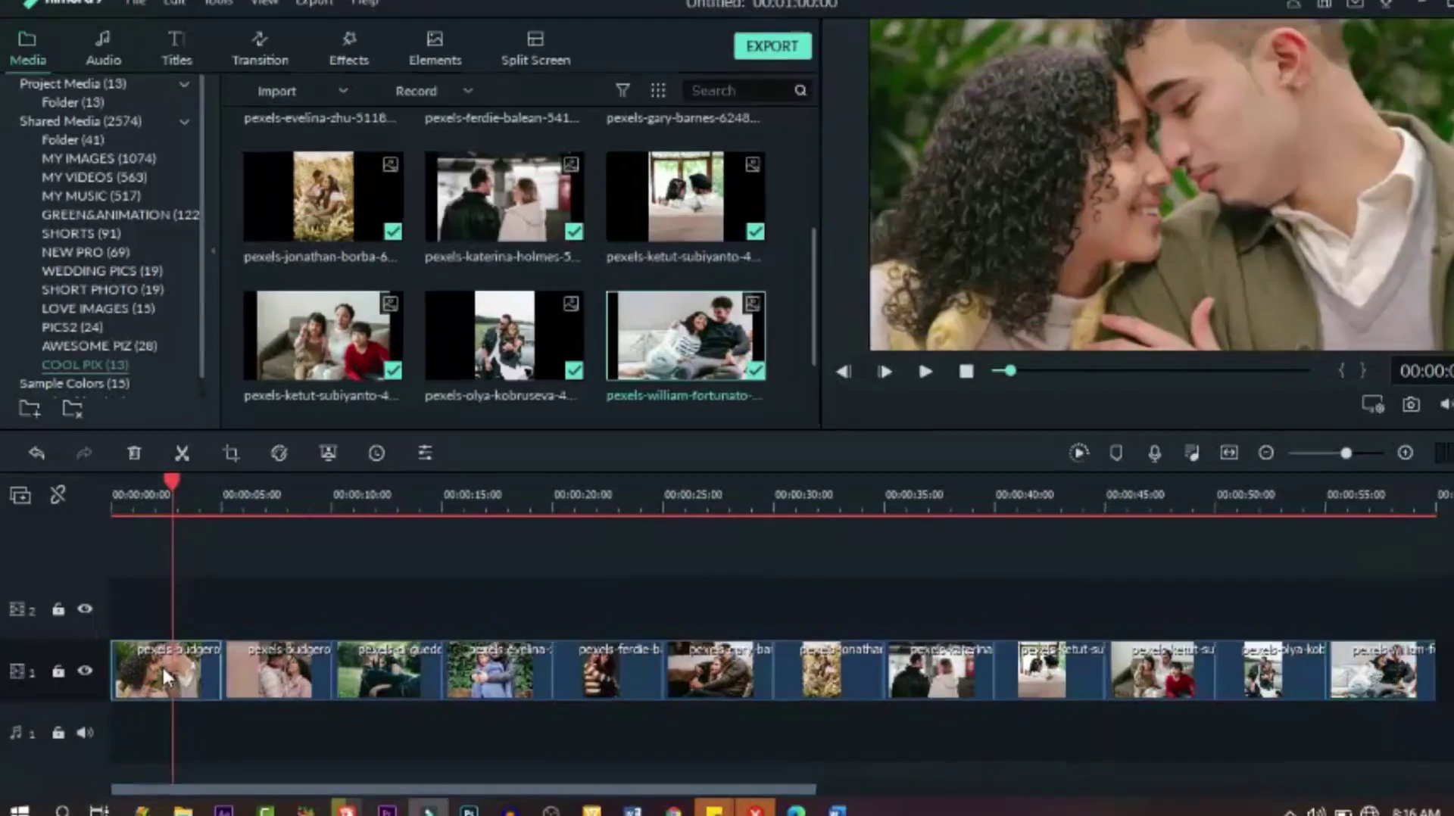
pyautogui.rightClick(160, 667)
pyautogui.click(326, 311)
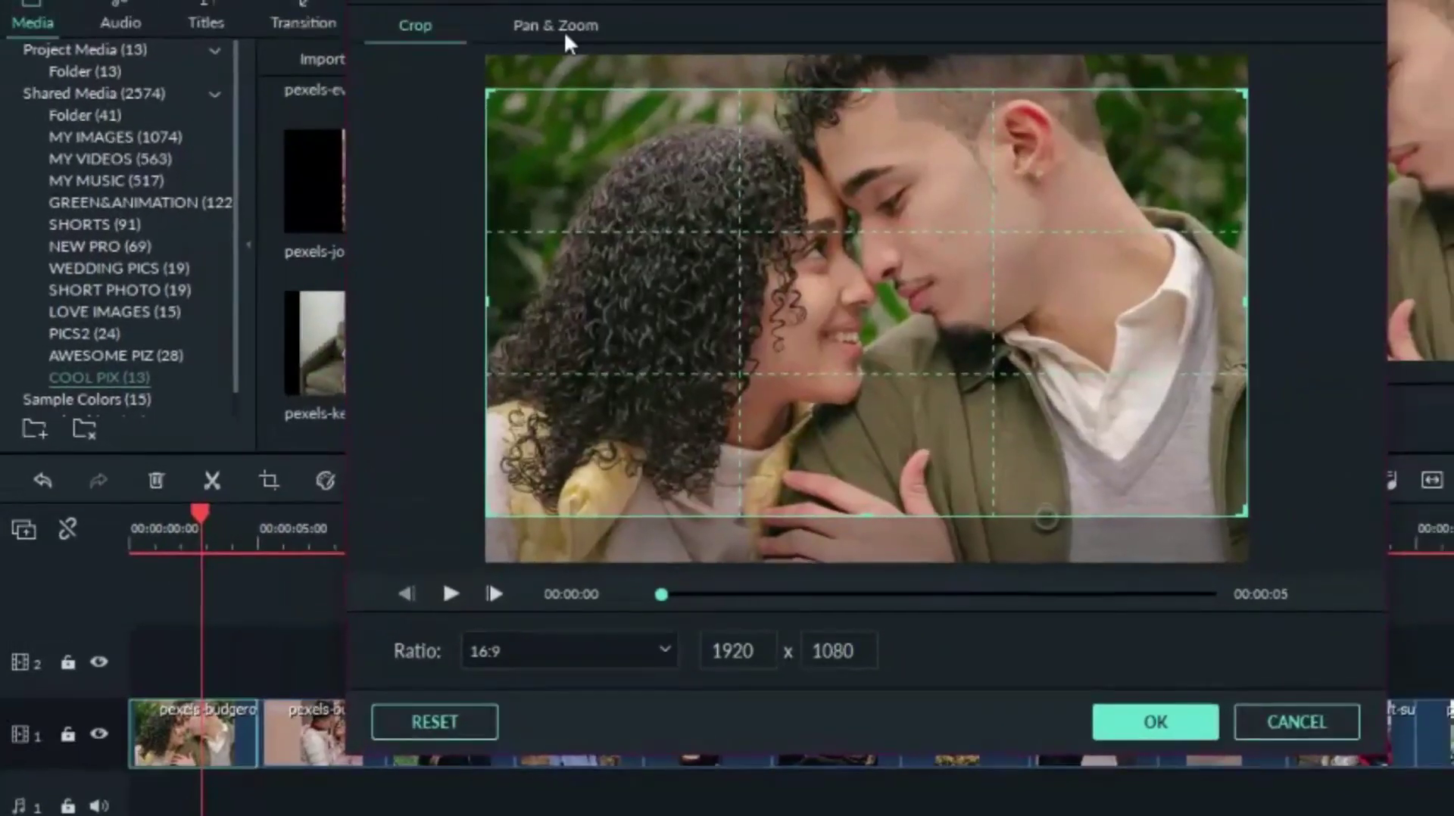
pyautogui.click(566, 31)
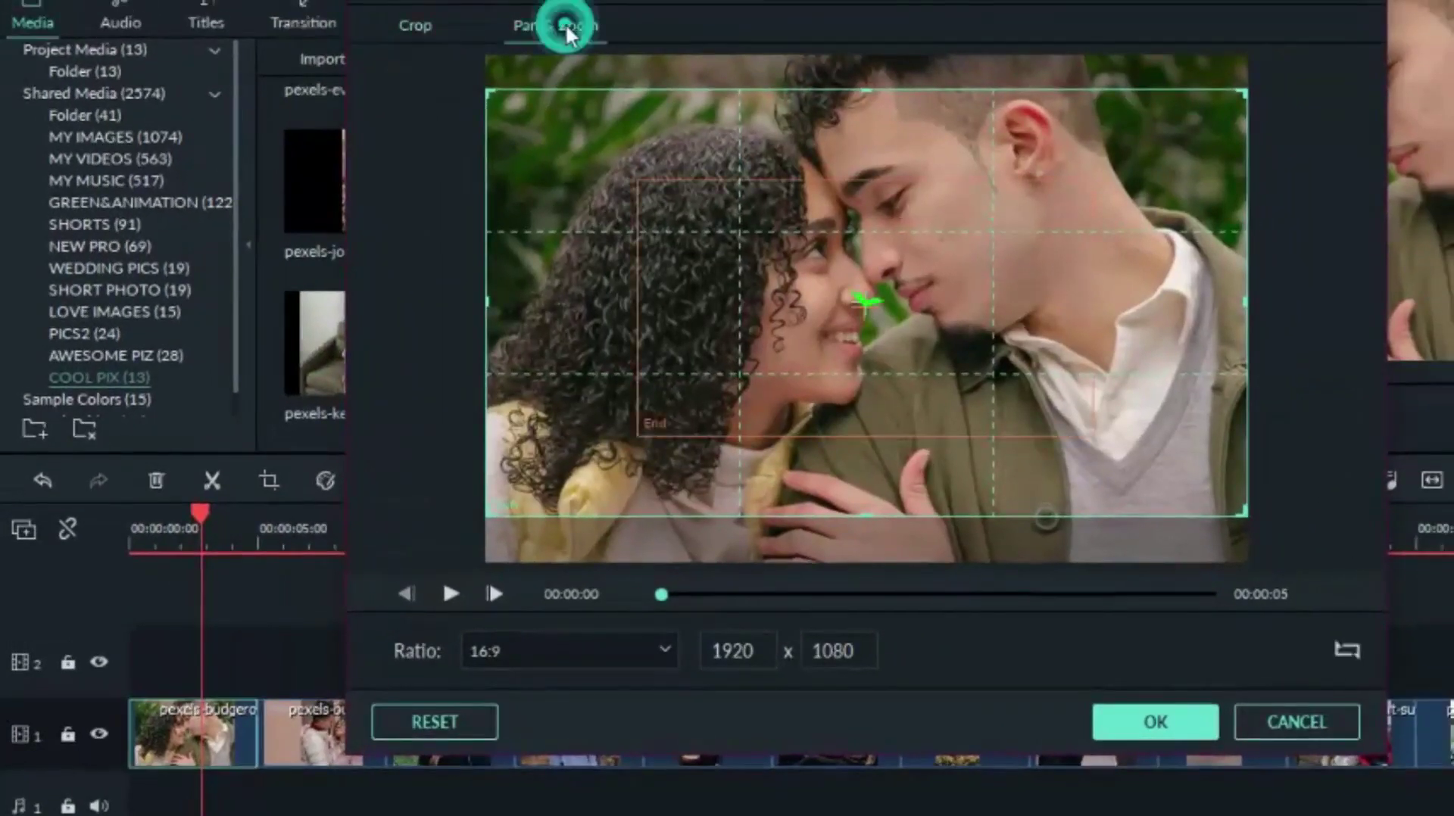
pyautogui.click(954, 411)
pyautogui.moveTo(961, 396); pyautogui.dragTo(830, 442)
pyautogui.moveTo(967, 226); pyautogui.dragTo(993, 178)
pyautogui.moveTo(947, 354); pyautogui.dragTo(937, 340)
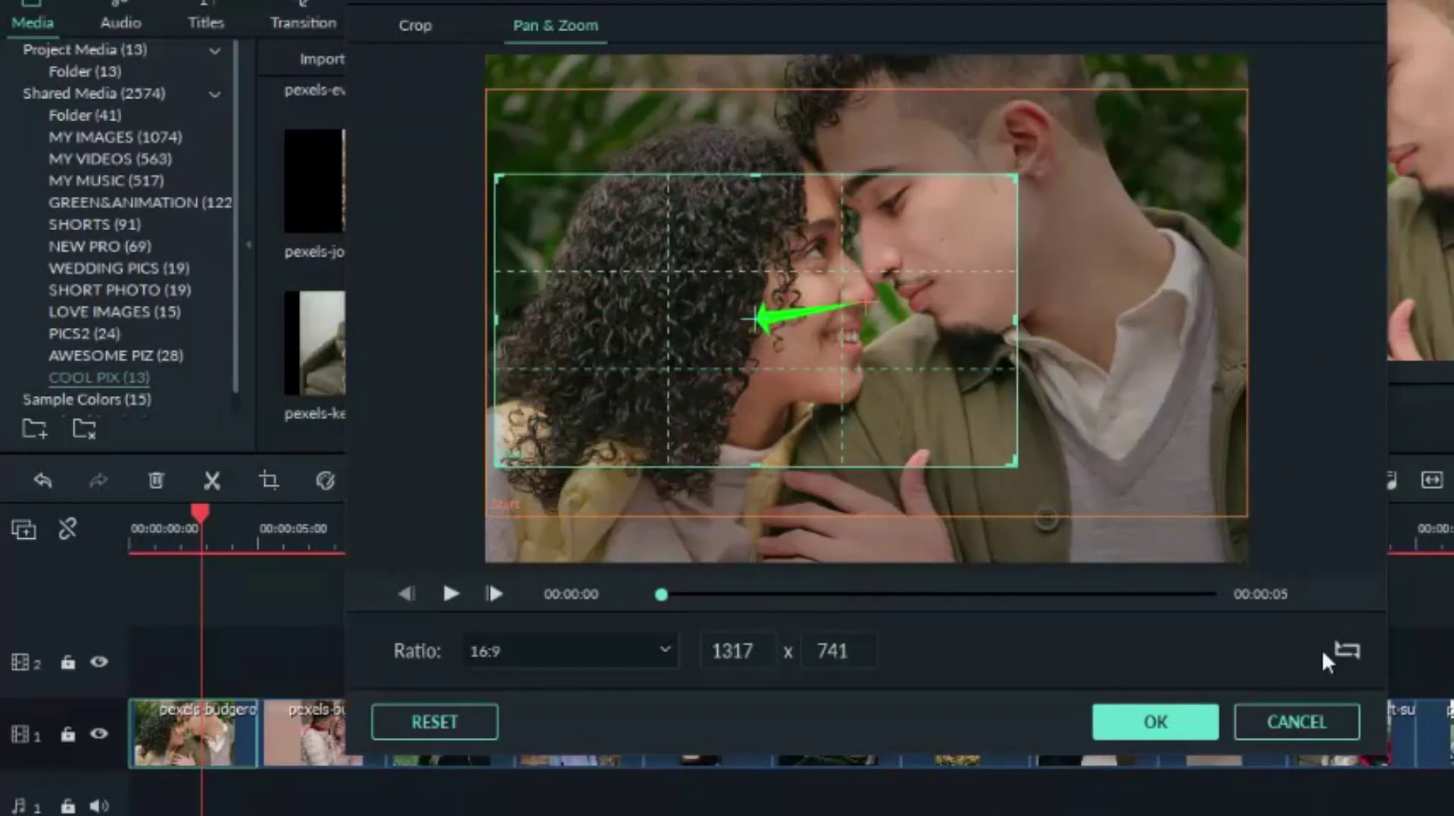
# - Swap the first photo's start and end frames, and shrink the new end frame to 1486 x 836 over the man's face
pyautogui.click(1345, 650)
pyautogui.moveTo(489, 508); pyautogui.dragTo(659, 457)
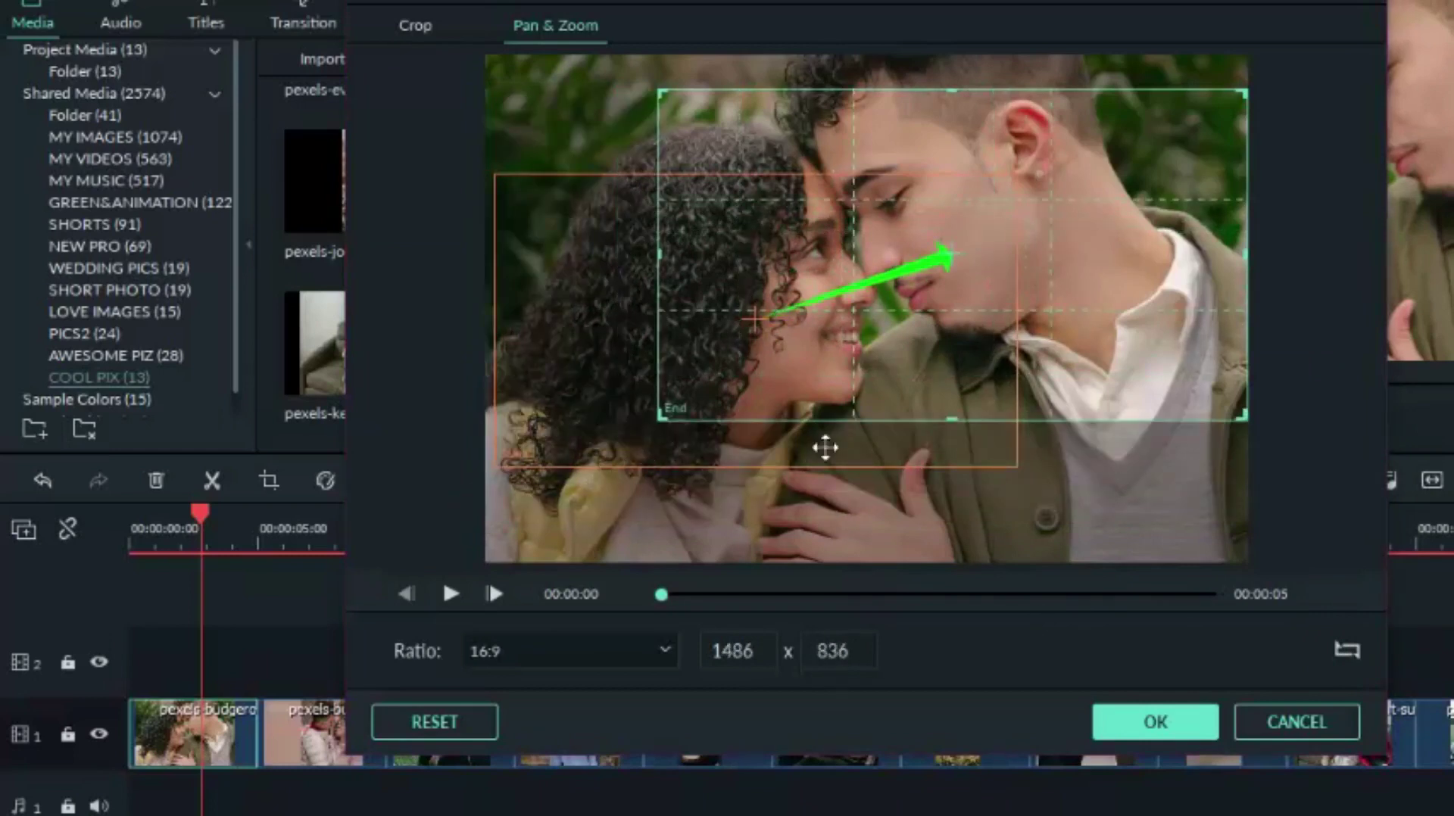
pyautogui.moveTo(1124, 362); pyautogui.dragTo(1114, 344)
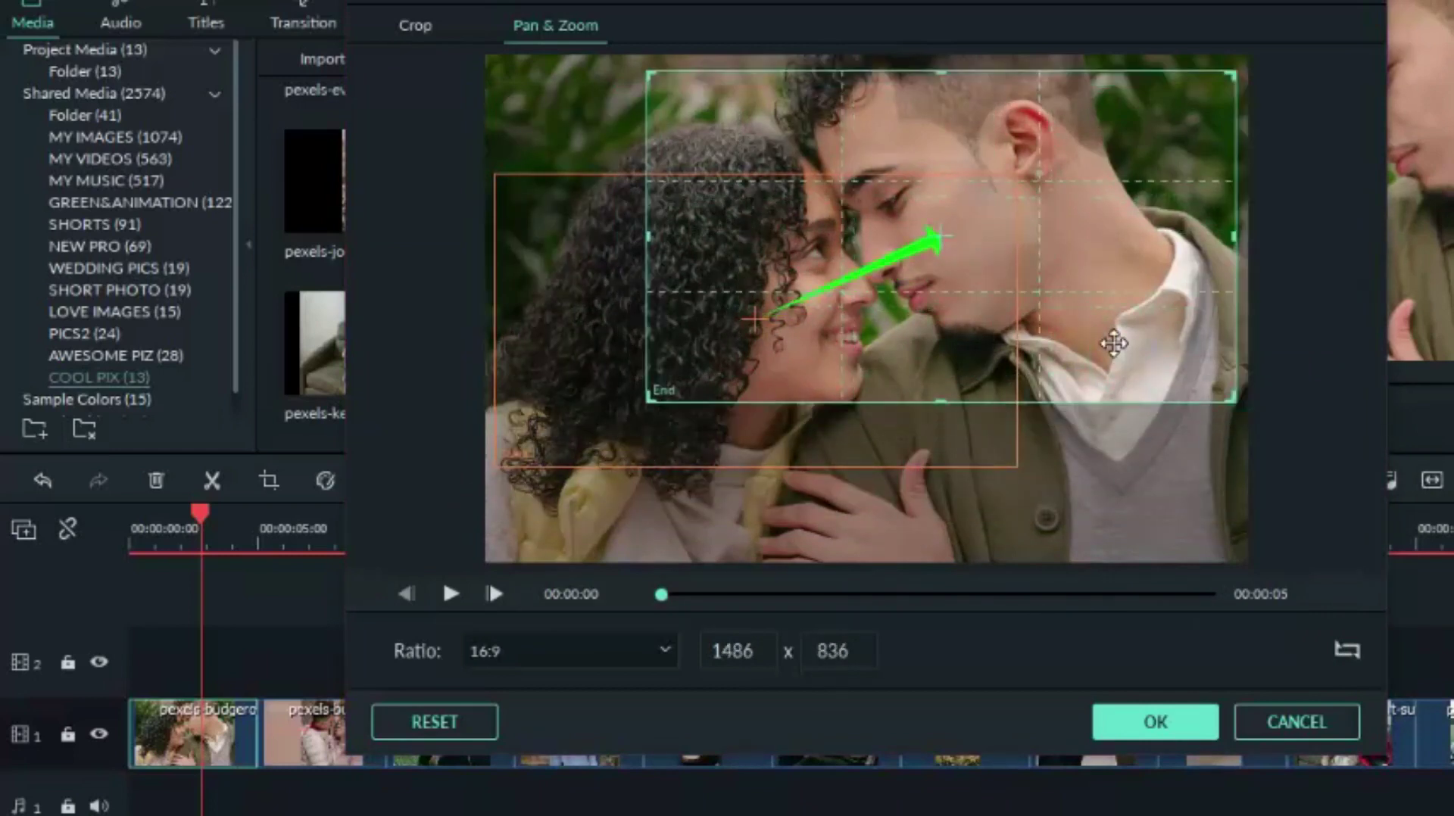
# - Enlarge the first photo's start frame to 1590 x 894, lower both frames slightly, preview the motion and apply it
pyautogui.click(948, 450)
pyautogui.moveTo(1014, 464); pyautogui.dragTo(1125, 580)
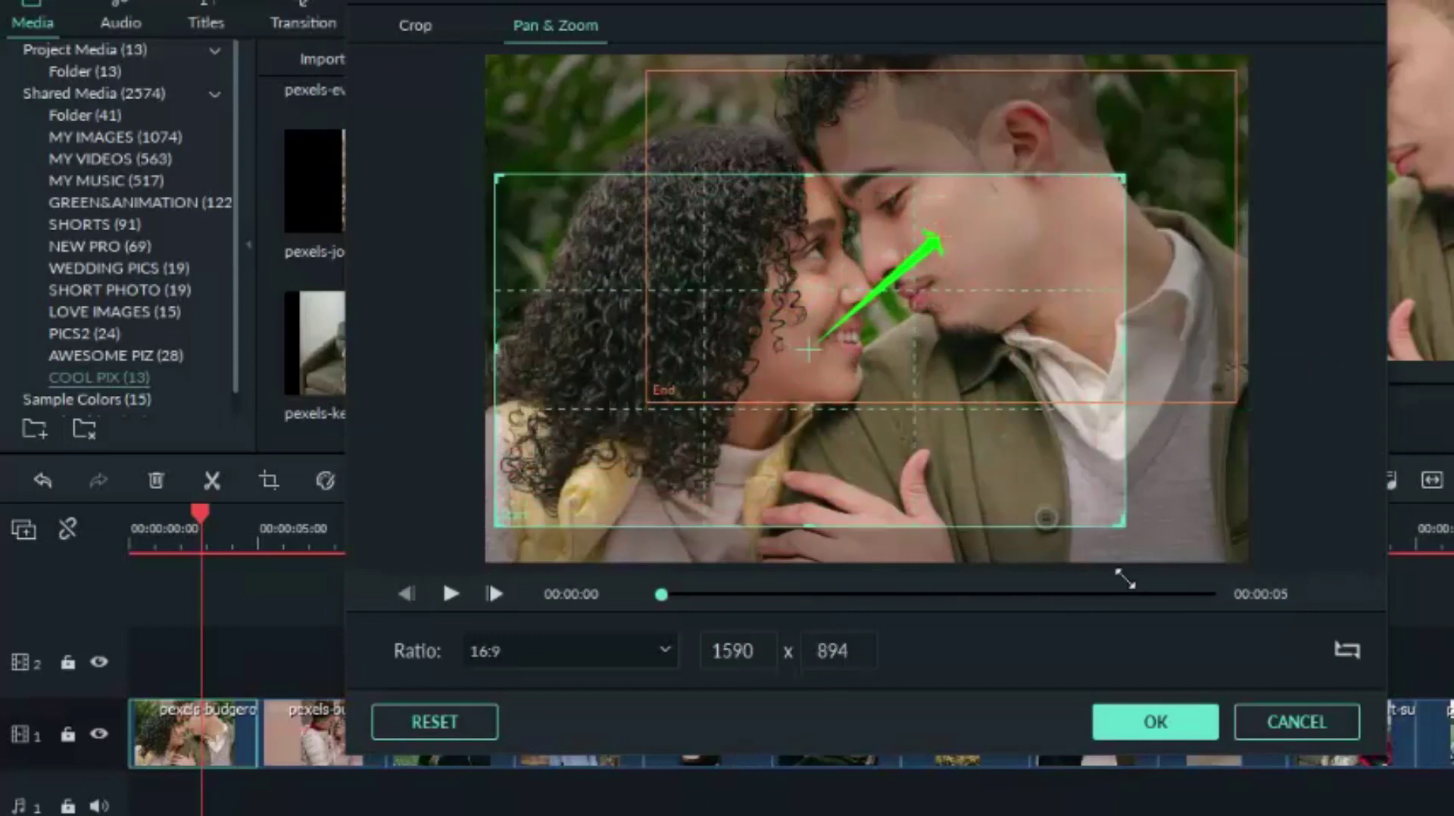
pyautogui.moveTo(1020, 449); pyautogui.dragTo(1019, 474)
pyautogui.moveTo(1180, 308); pyautogui.dragTo(1187, 325)
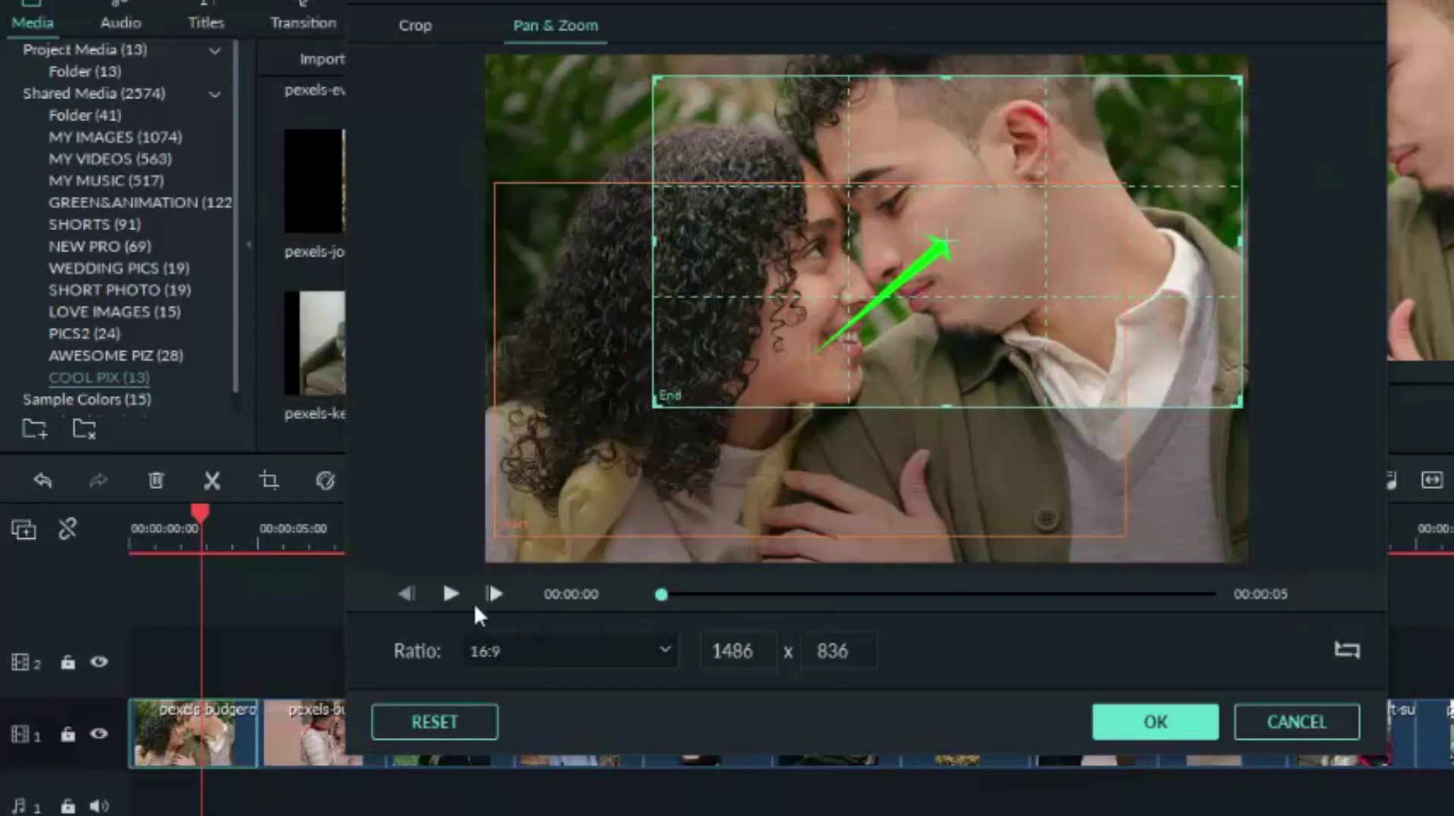
pyautogui.click(450, 593)
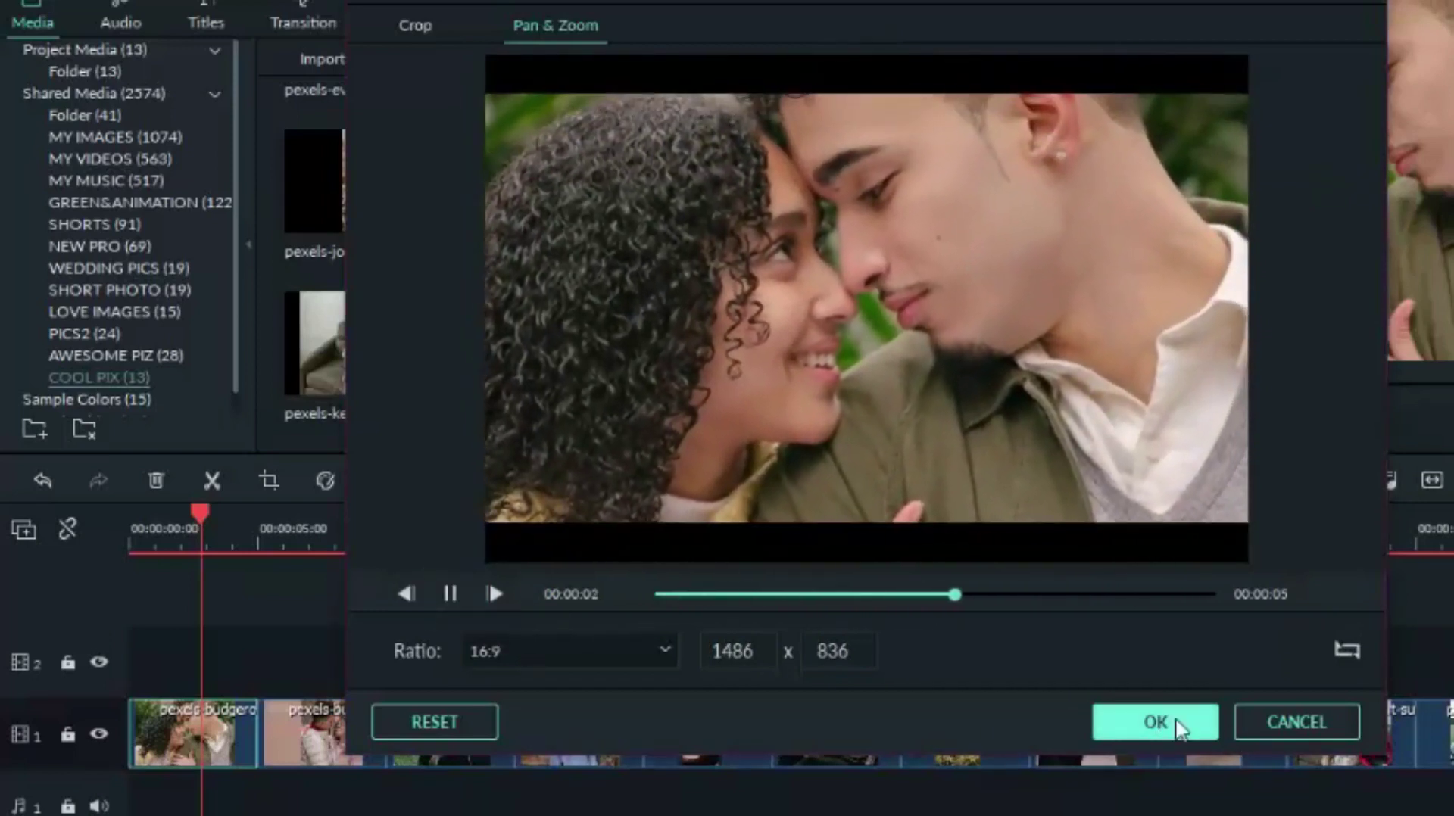
pyautogui.click(1177, 724)
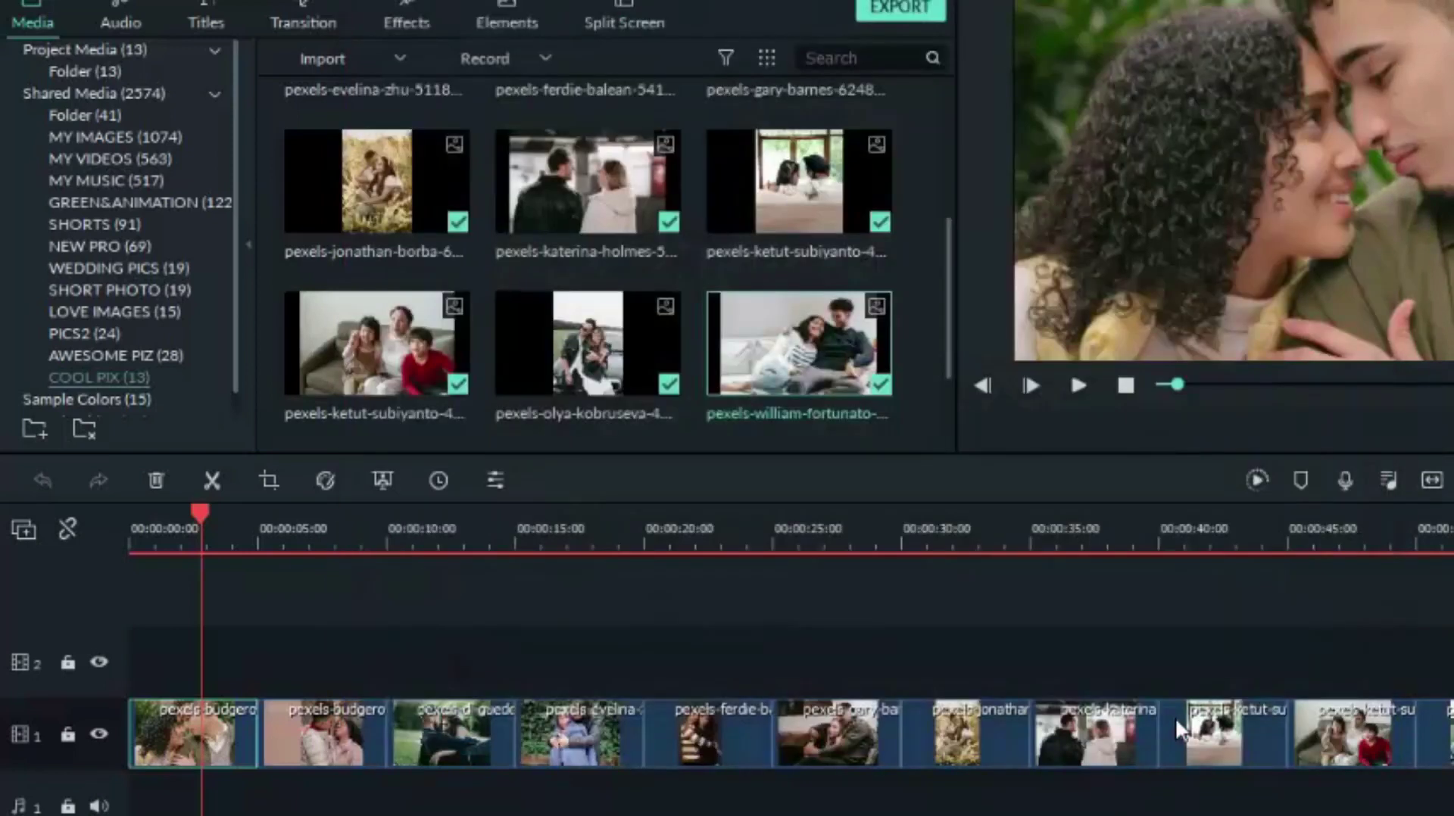
# - Set up Pan & Zoom on the second photo with the end frame moved to the image's lower-right area over the couple's jackets
pyautogui.click(314, 533)
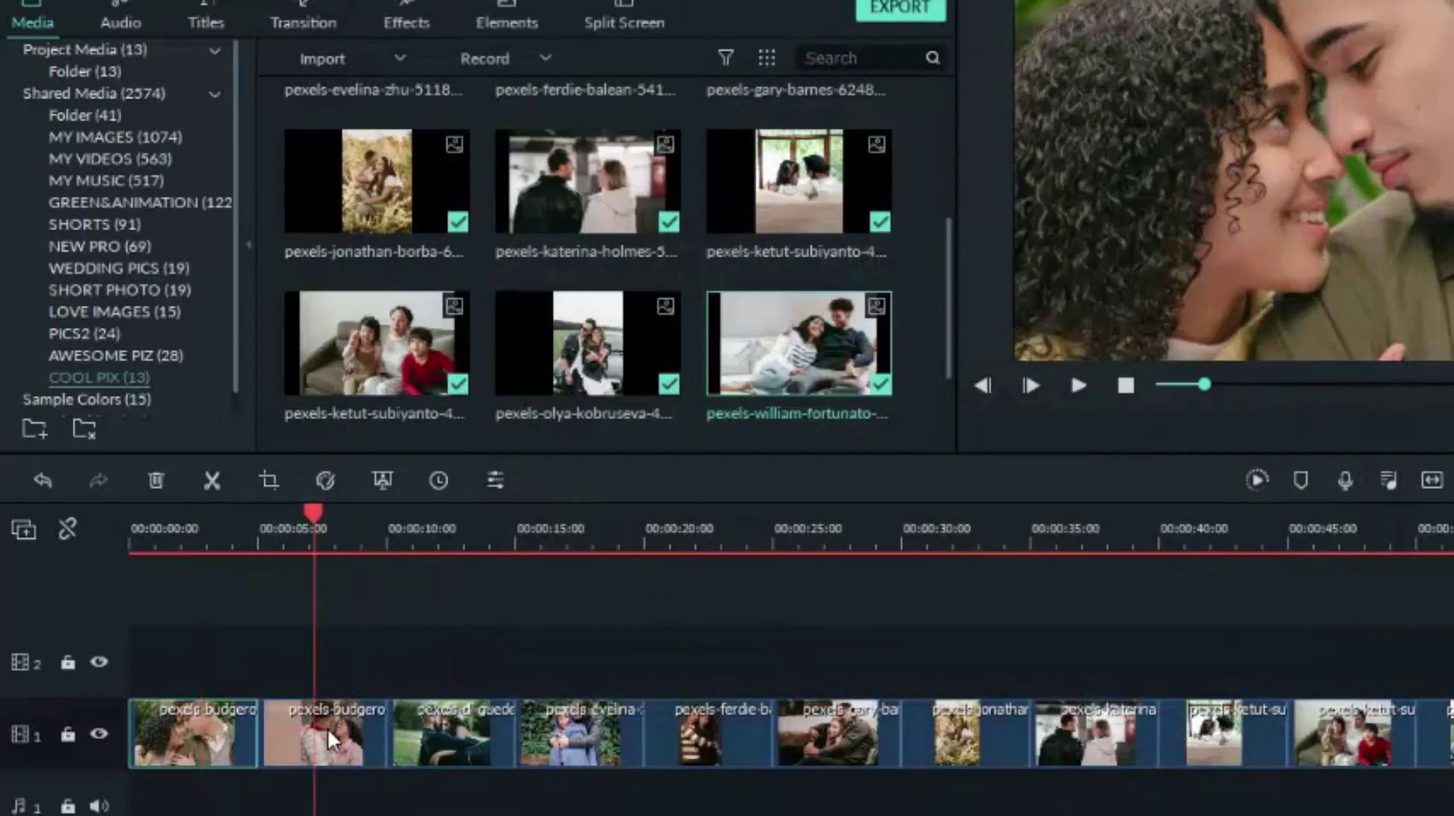
pyautogui.rightClick(327, 729)
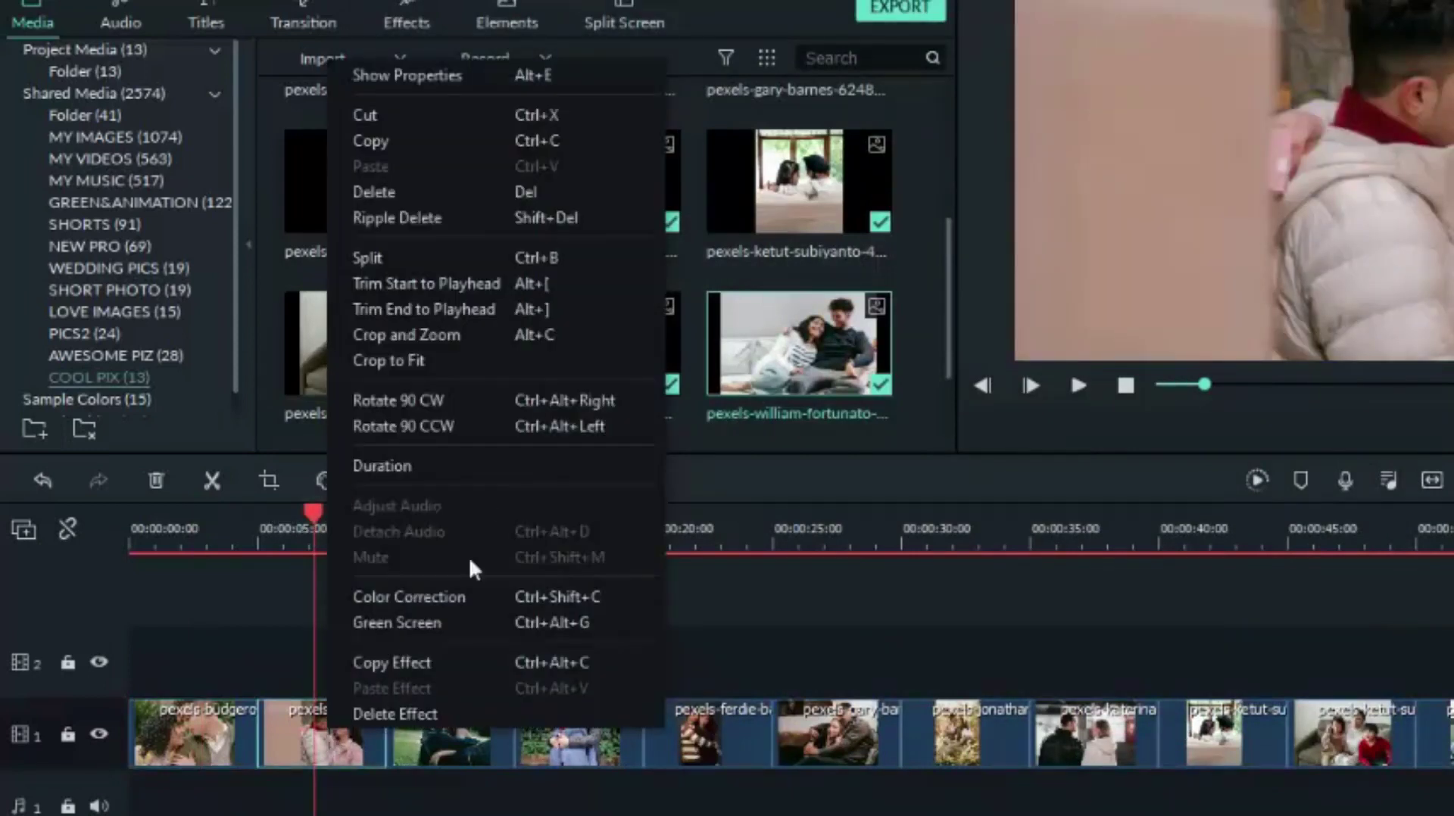
pyautogui.click(436, 334)
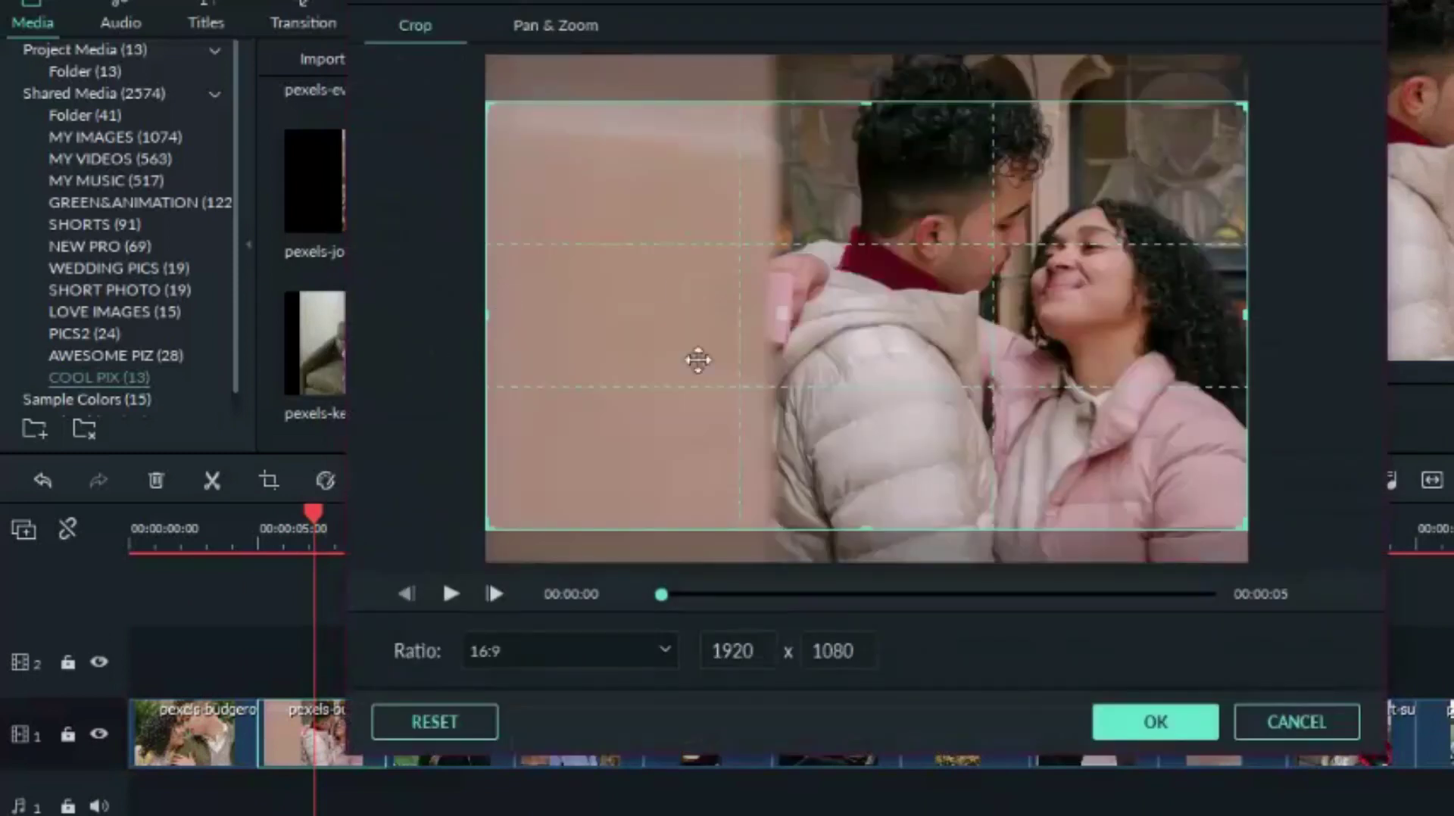
pyautogui.click(574, 23)
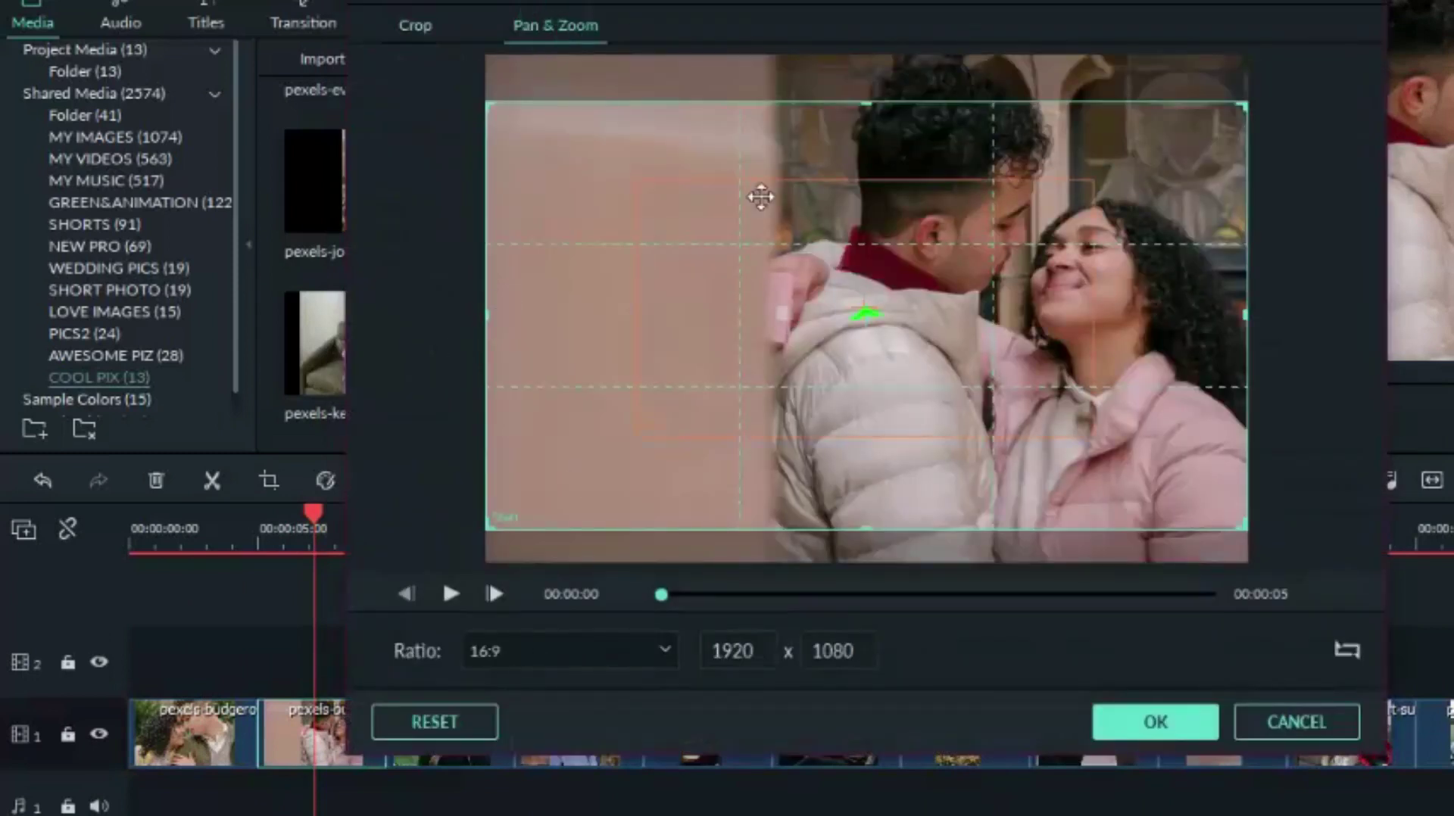
pyautogui.click(905, 398)
pyautogui.moveTo(869, 383); pyautogui.dragTo(1022, 468)
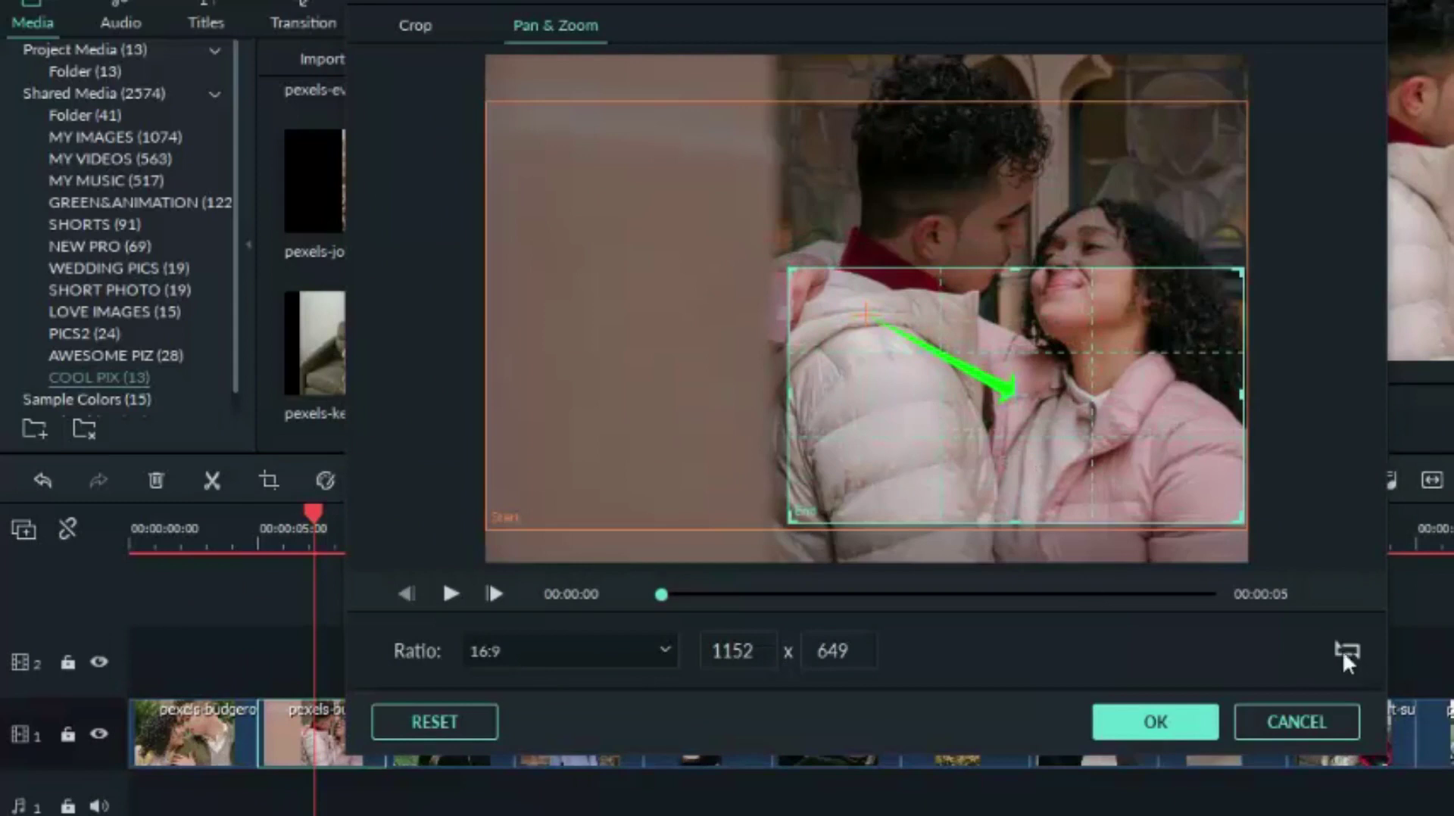
# - Swap the second photo's start and end frames, fit the end frame at 1194 x 672 over the couple's heads, preview and apply
pyautogui.click(1345, 653)
pyautogui.moveTo(498, 525); pyautogui.dragTo(774, 448)
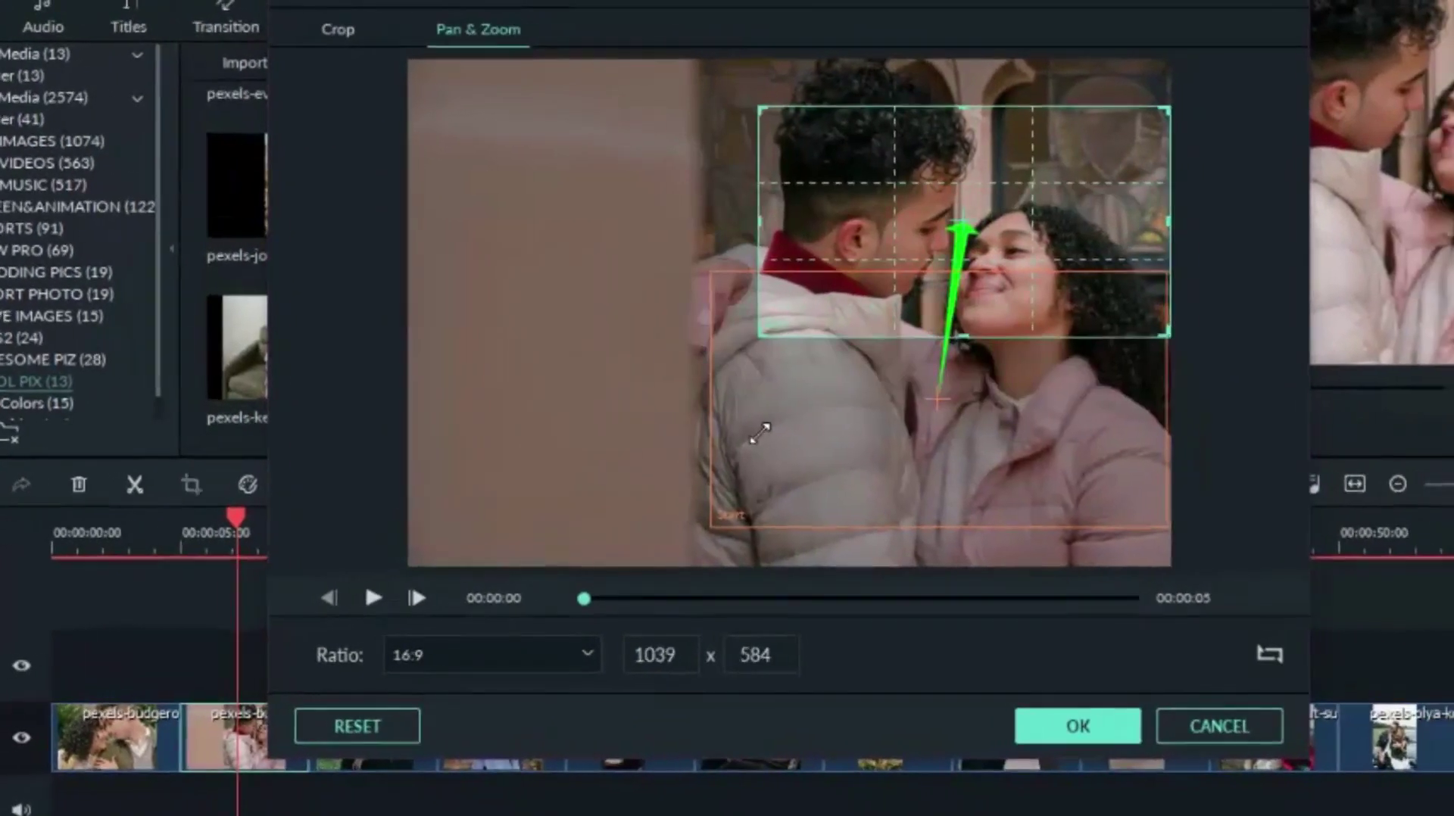
pyautogui.moveTo(1036, 331); pyautogui.dragTo(1041, 281)
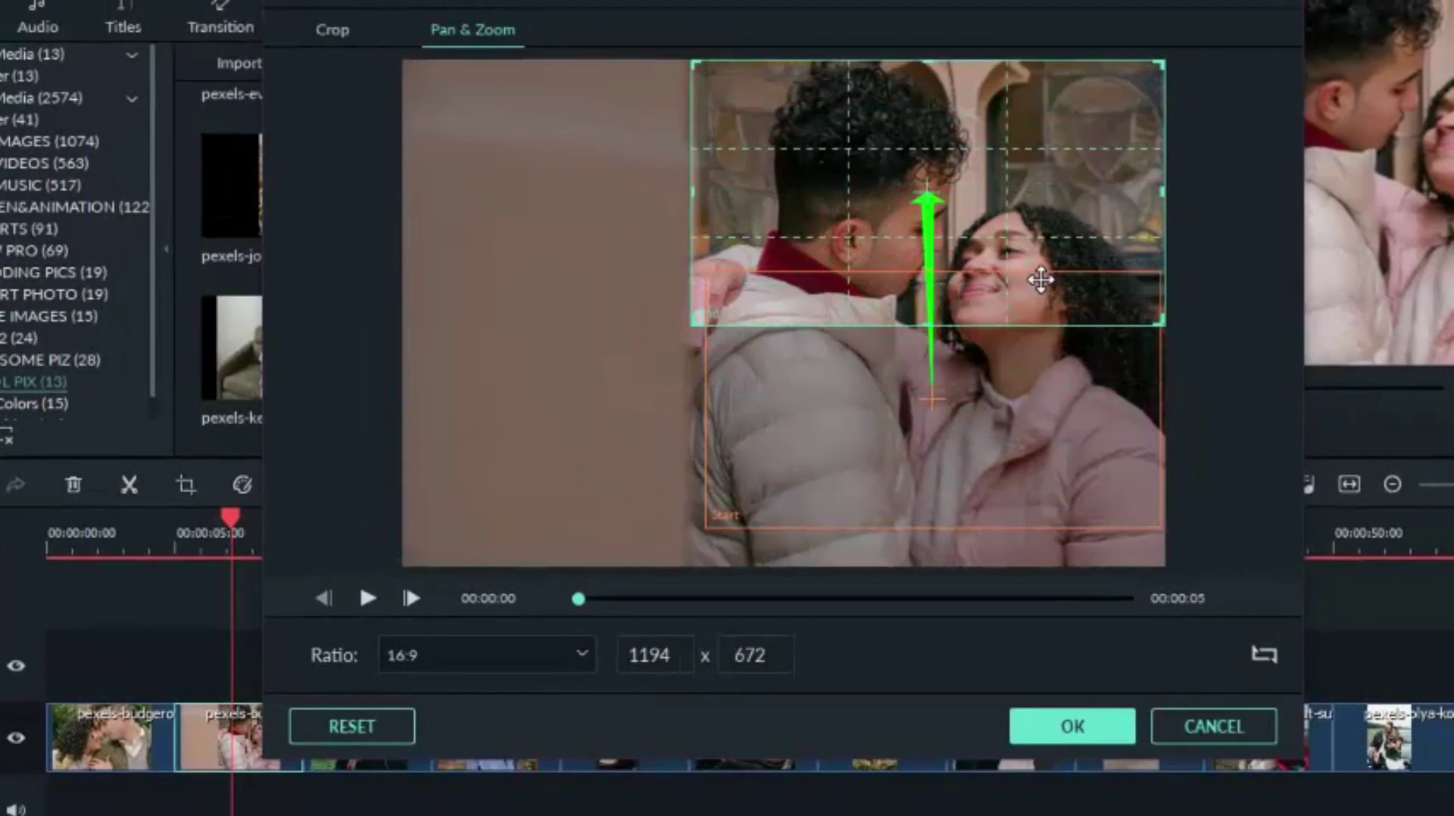
pyautogui.click(365, 598)
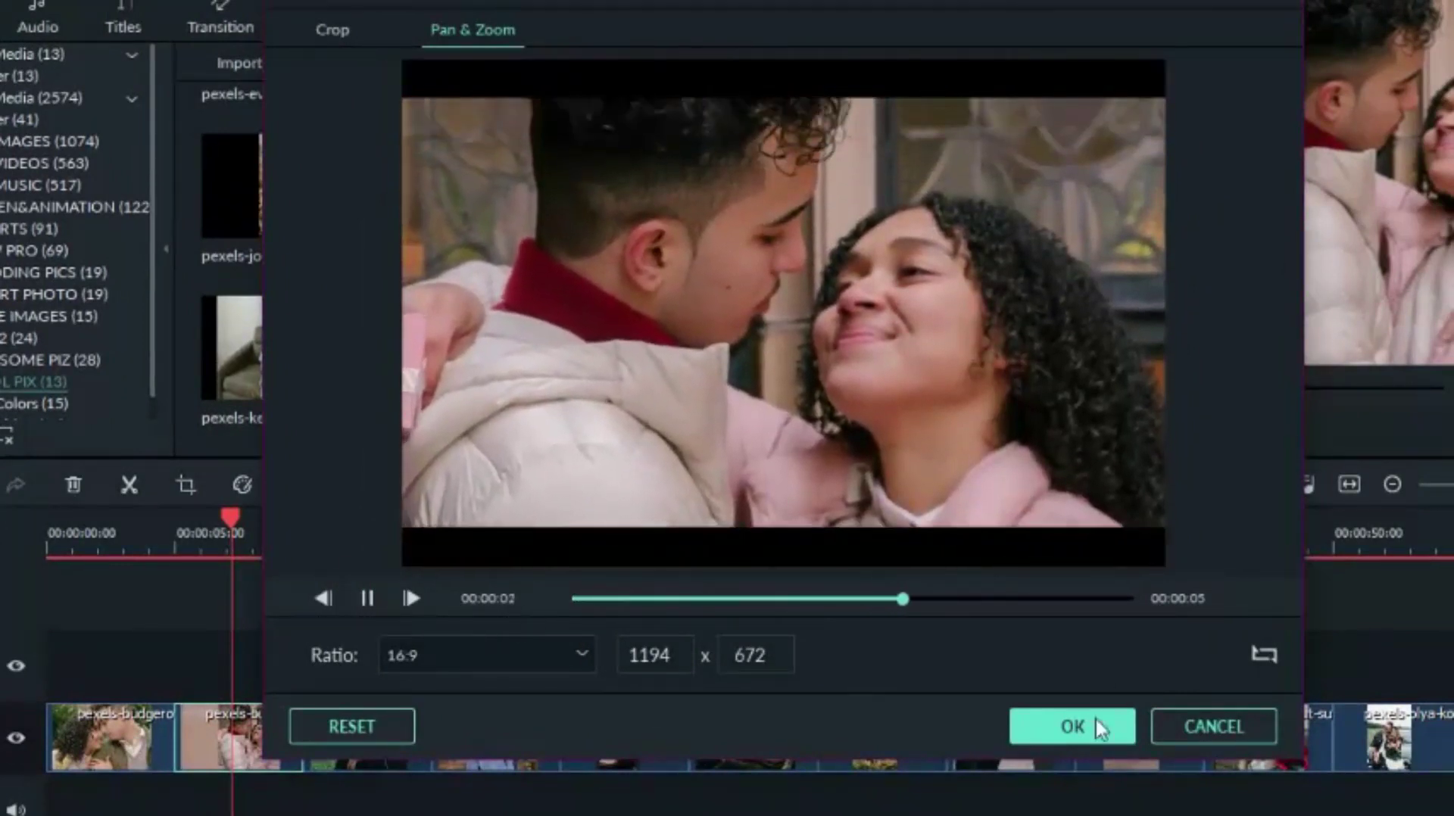
pyautogui.click(1080, 725)
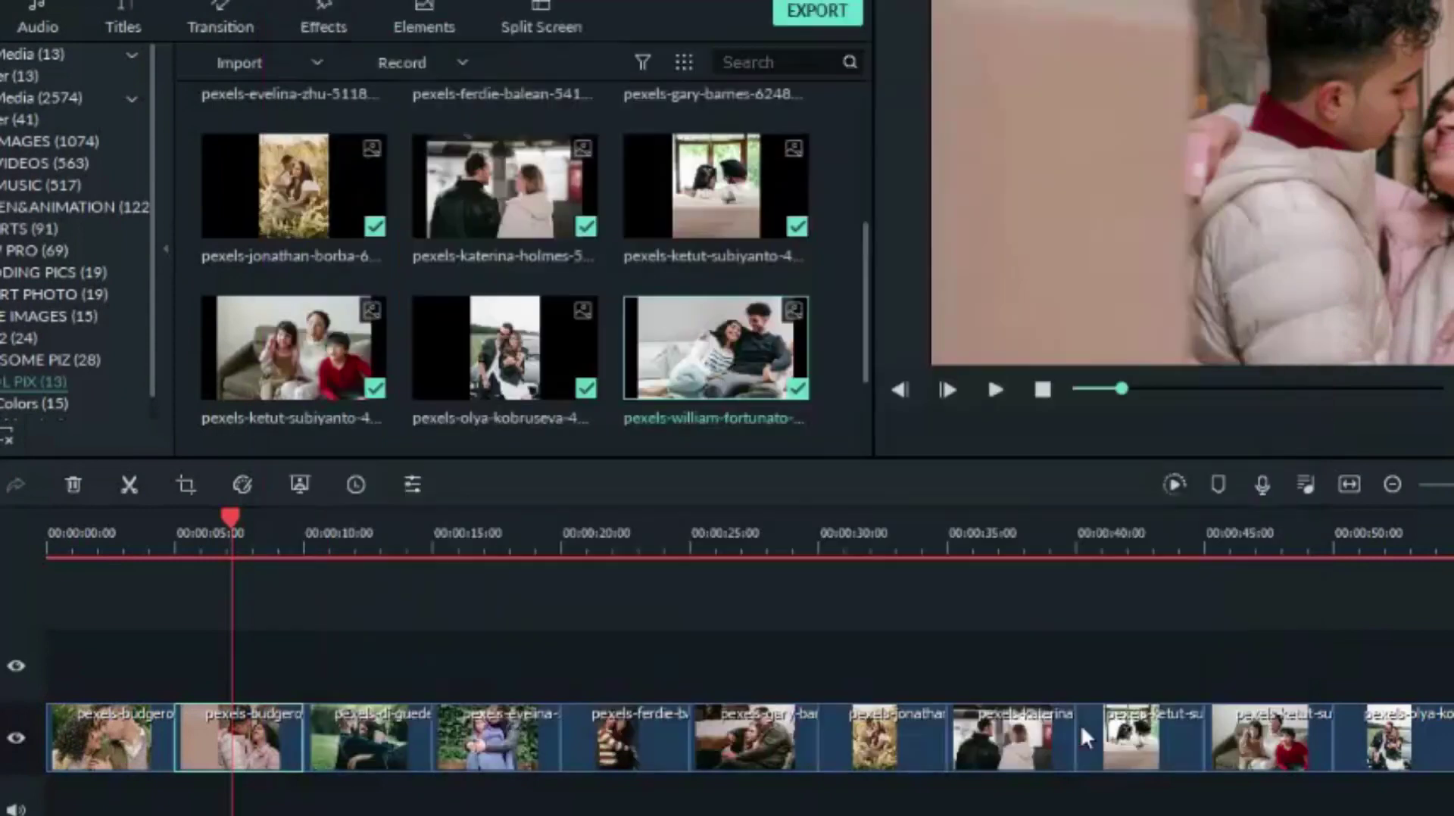
# - Set up Pan & Zoom on the third photo, the couple on the grass, with the end frame moved to the image's lower-right area
pyautogui.click(372, 551)
pyautogui.rightClick(362, 730)
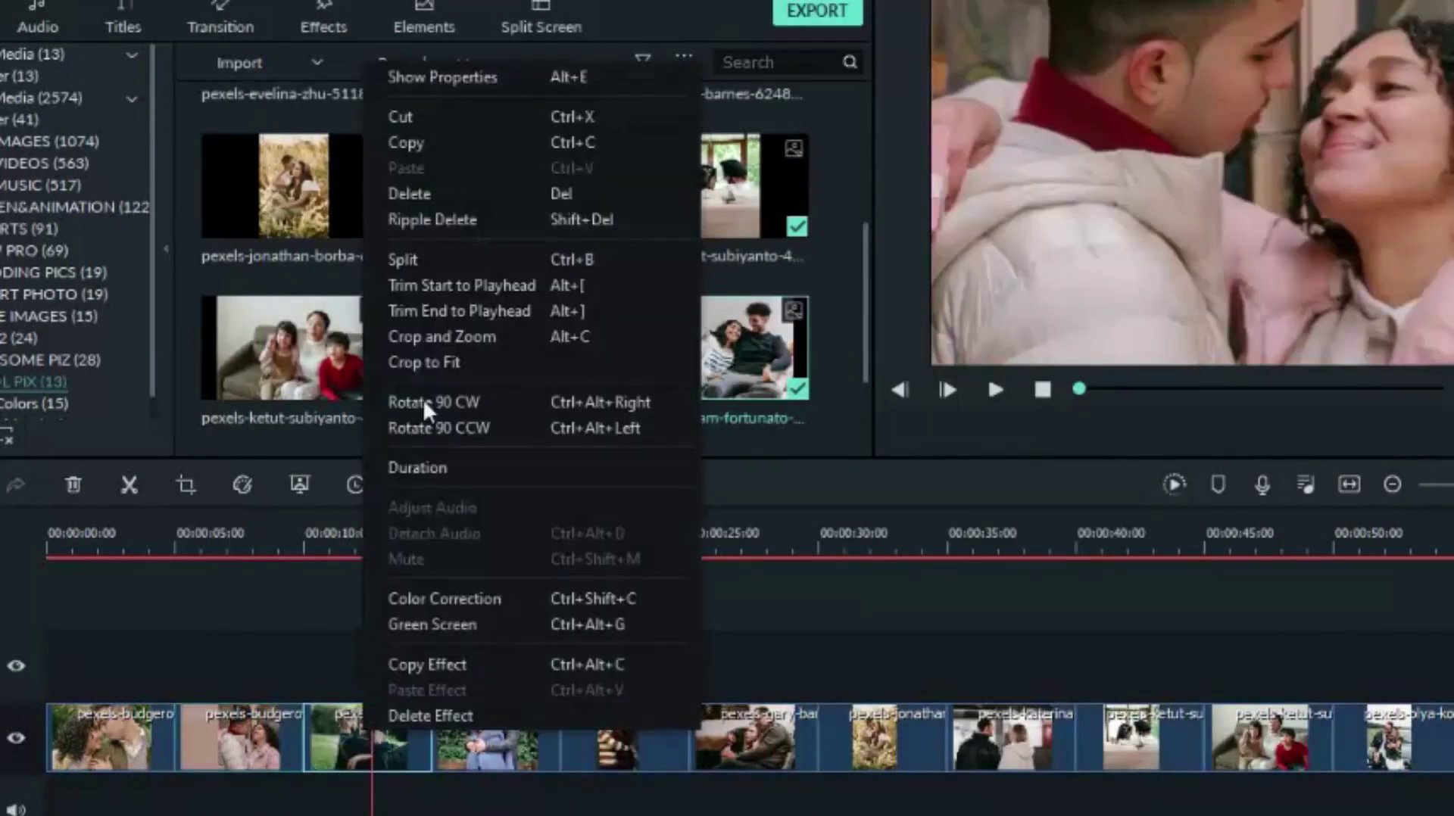
pyautogui.click(457, 336)
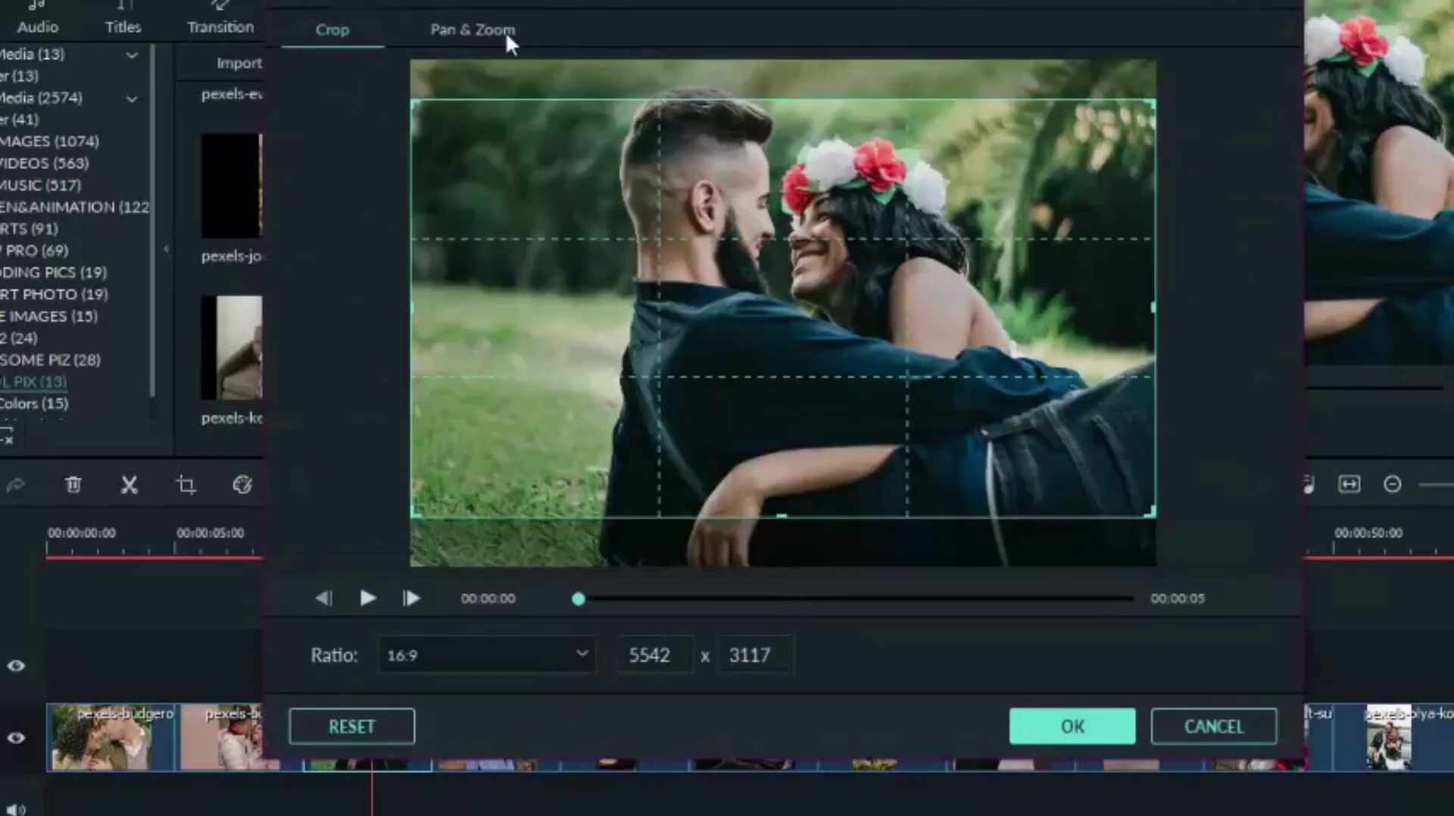
pyautogui.click(506, 32)
pyautogui.click(882, 358)
pyautogui.moveTo(881, 357); pyautogui.dragTo(1017, 441)
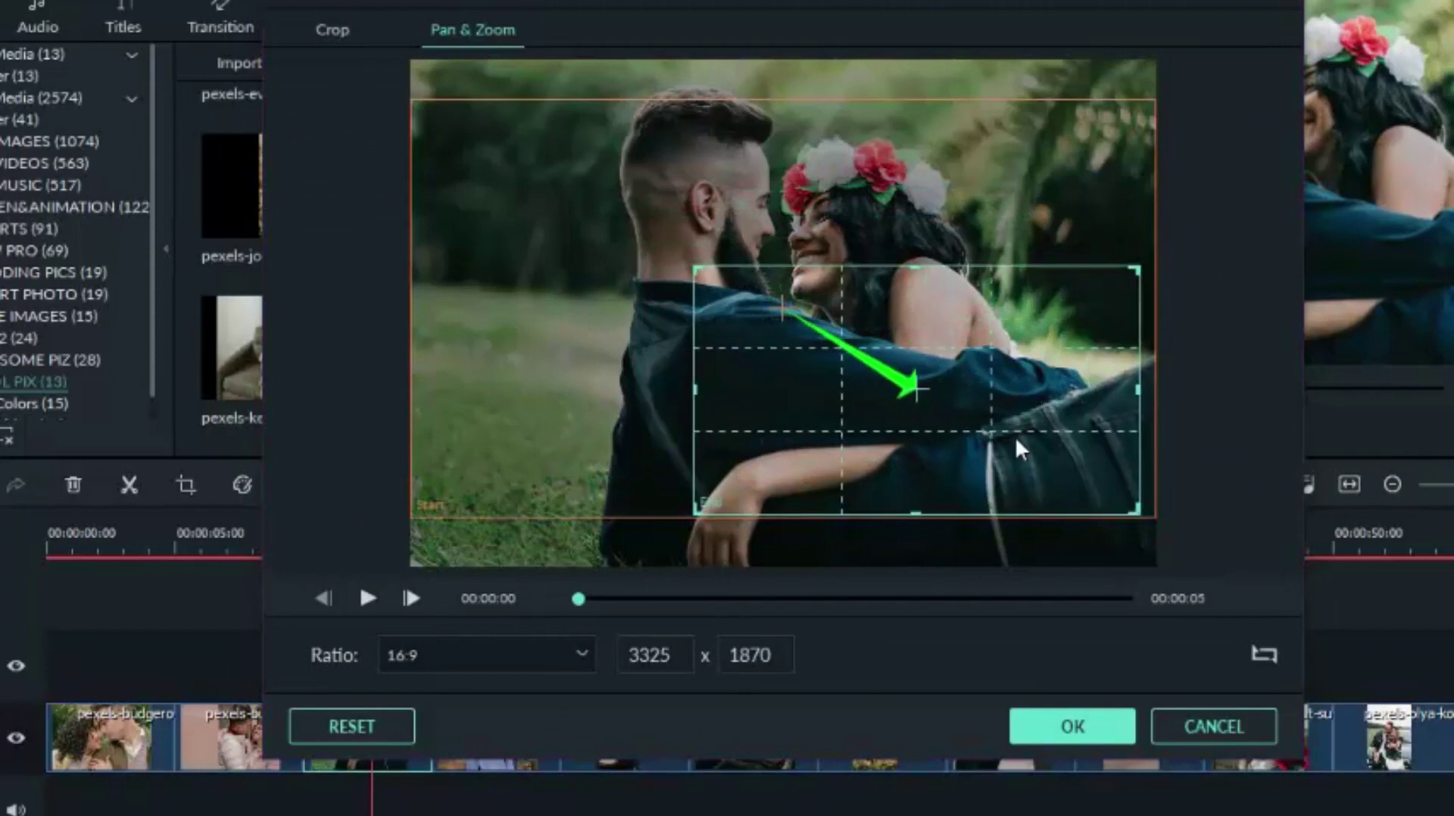
# - Swap the third photo's start and end frames and shrink the end frame to 4662 x 2622 around the couple's heads
pyautogui.click(1264, 653)
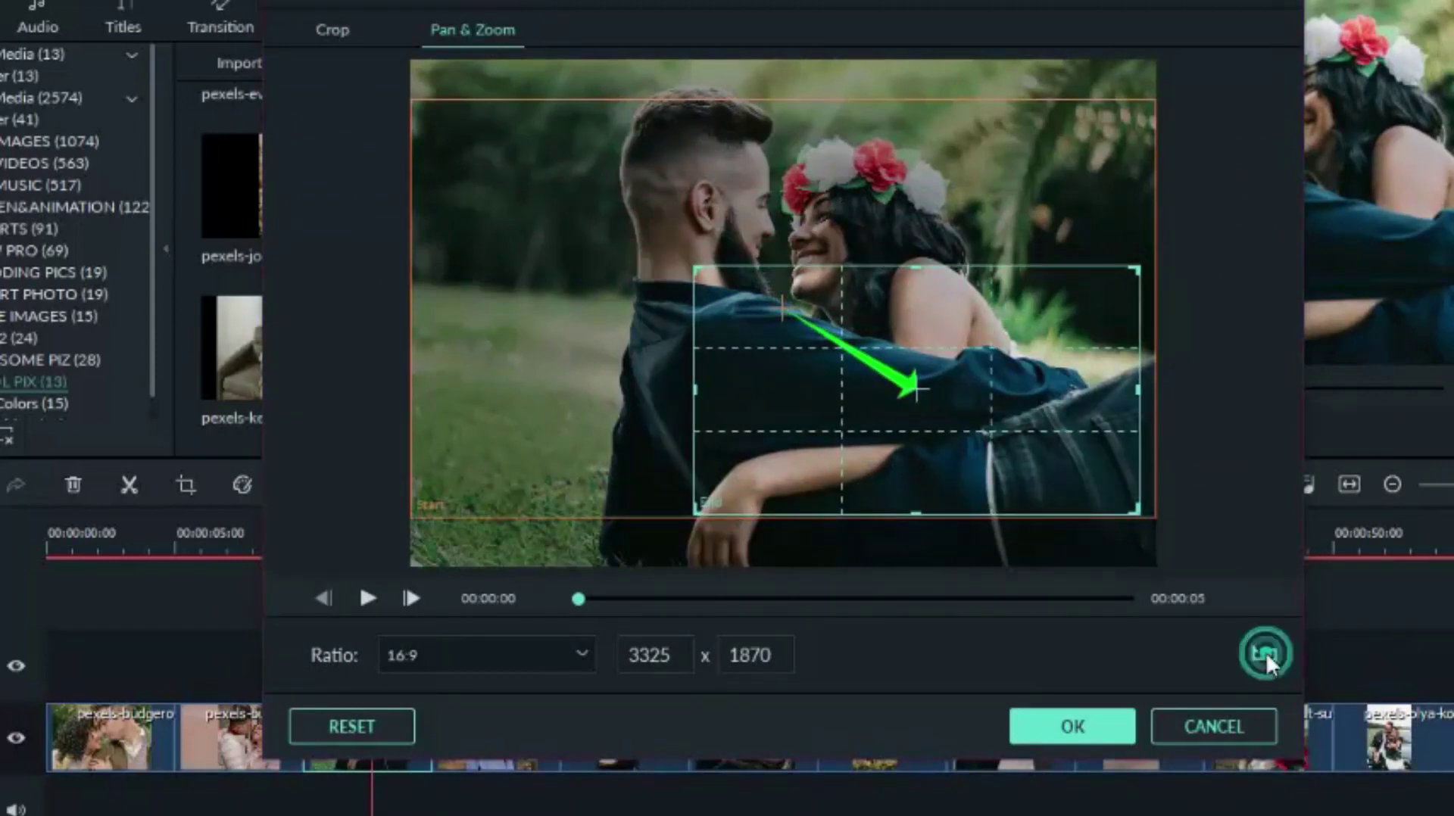
pyautogui.moveTo(417, 506); pyautogui.dragTo(544, 466)
pyautogui.moveTo(1108, 394); pyautogui.dragTo(1023, 371)
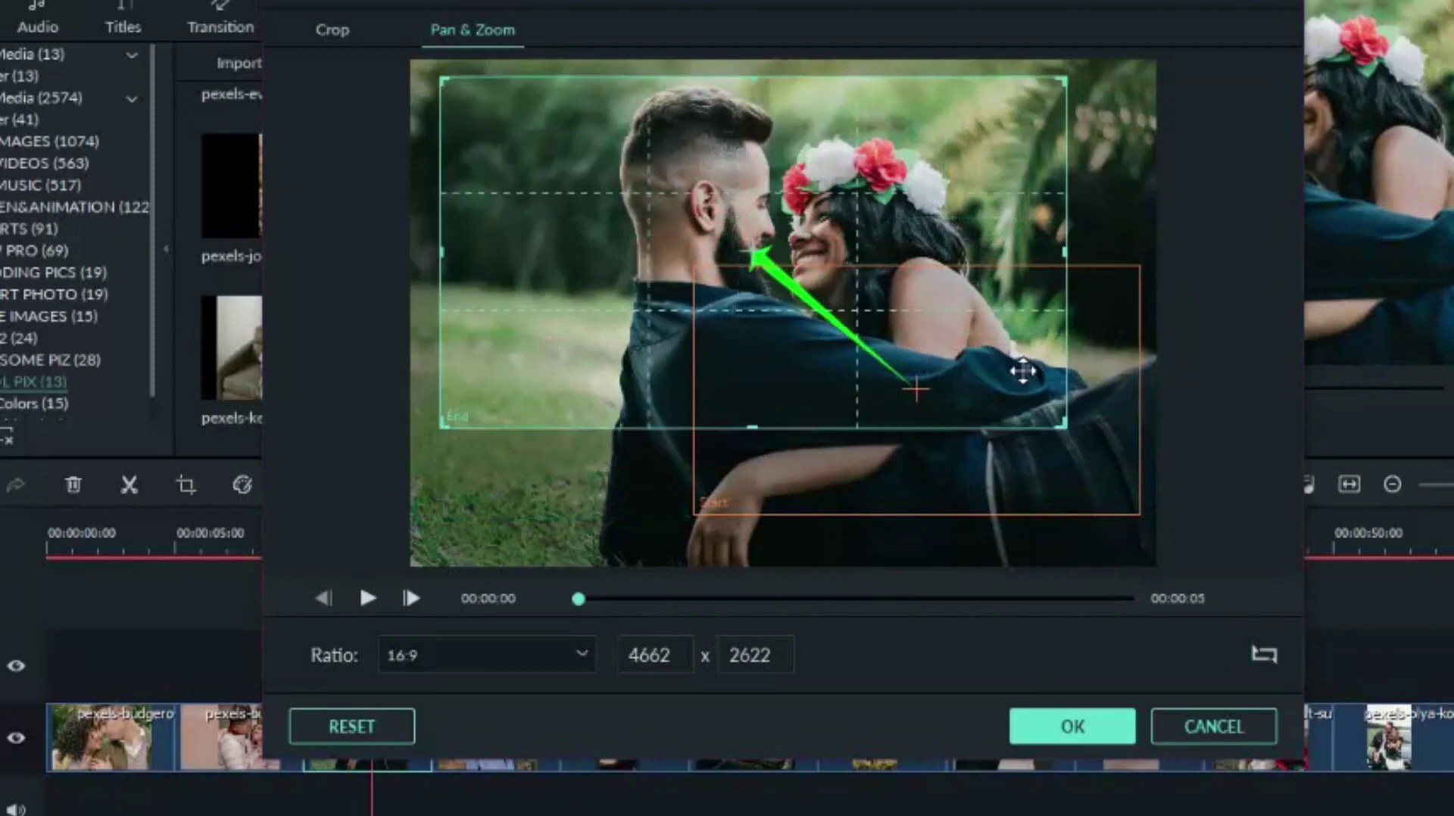
# - Enlarge the third photo's start frame to 3956 x 2225 over the couple's bodies, preview the motion and apply it
pyautogui.click(769, 492)
pyautogui.moveTo(694, 514); pyautogui.dragTo(621, 578)
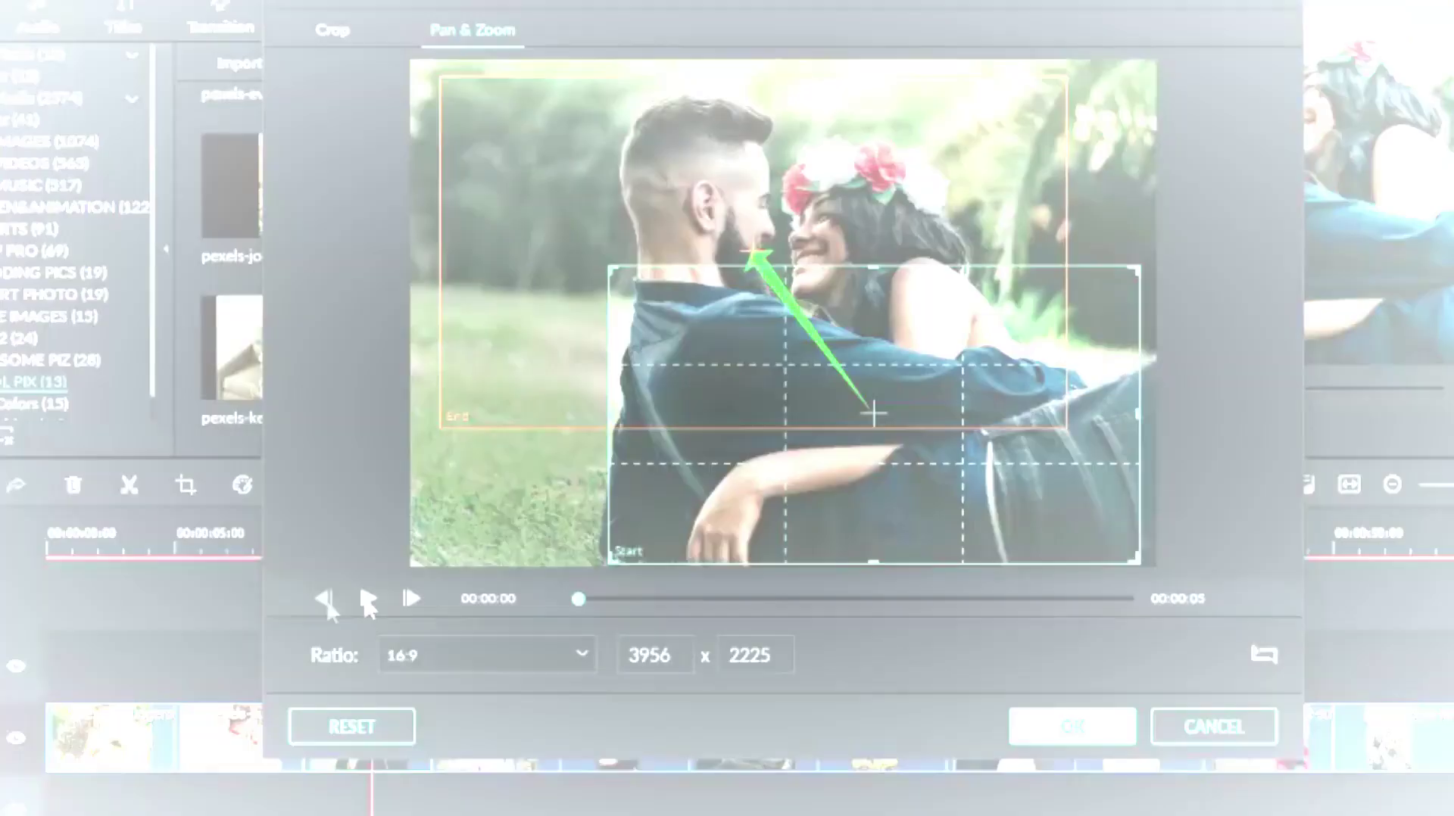
pyautogui.click(367, 598)
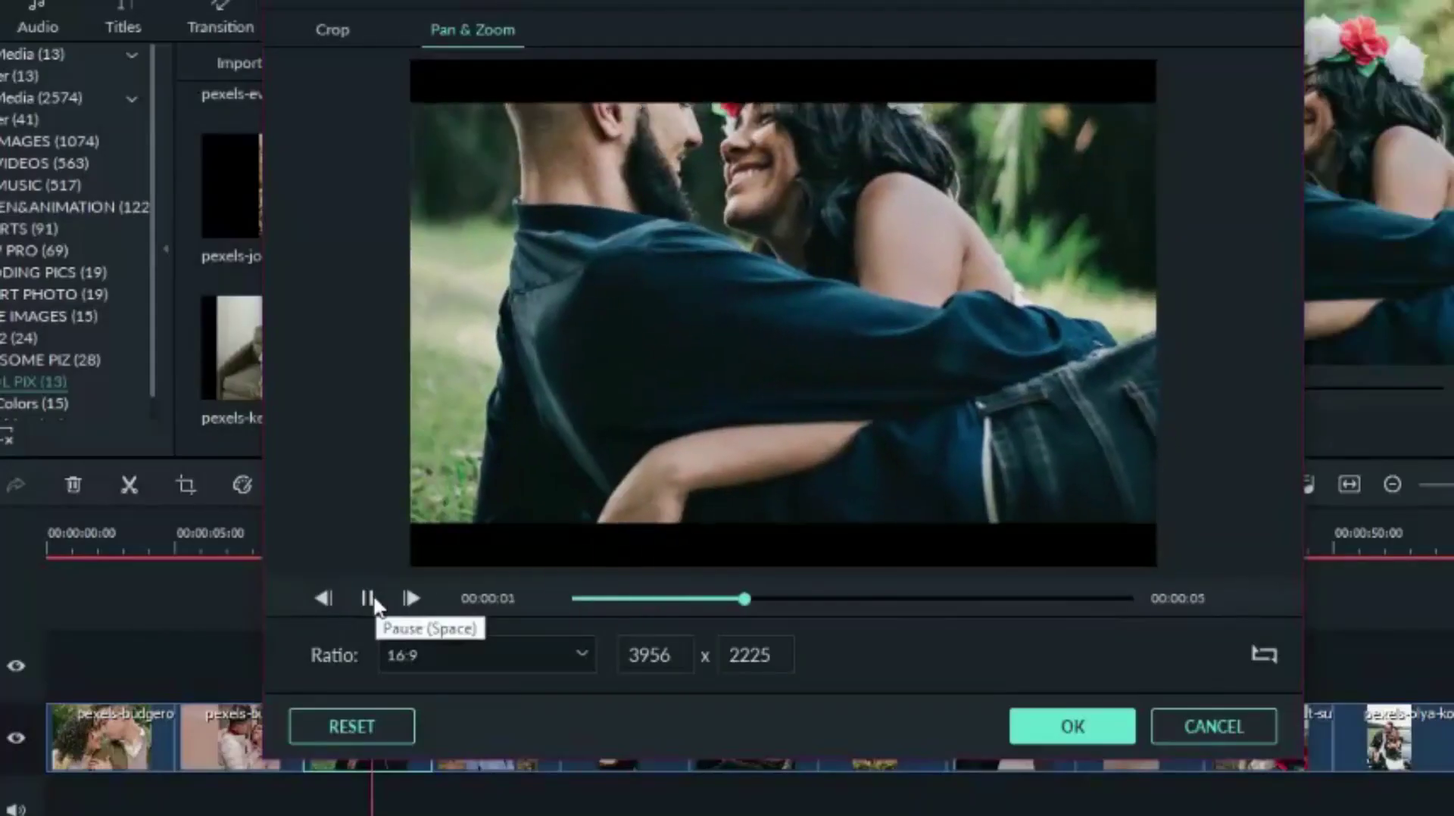
pyautogui.click(1098, 727)
# - Animate the fourth photo with a Pan & Zoom start frame over the couple's torsos and a 1243 x 699 end frame over their heads
pyautogui.click(479, 742)
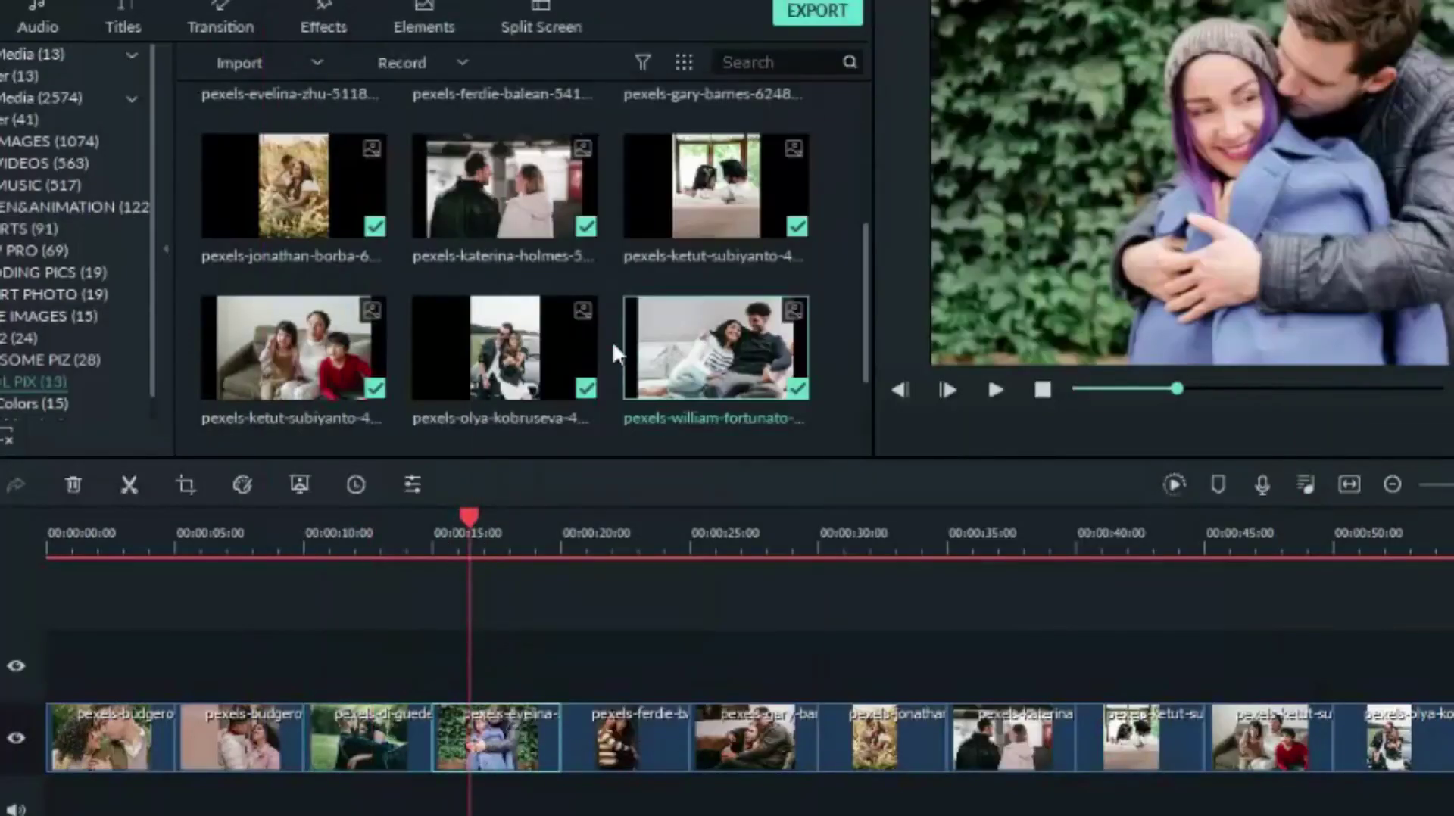
pyautogui.hotkey('alt', 'c')
pyautogui.click(484, 30)
pyautogui.moveTo(848, 394); pyautogui.dragTo(865, 435)
pyautogui.moveTo(1028, 226); pyautogui.dragTo(503, 97)
pyautogui.moveTo(404, 410); pyautogui.dragTo(555, 377)
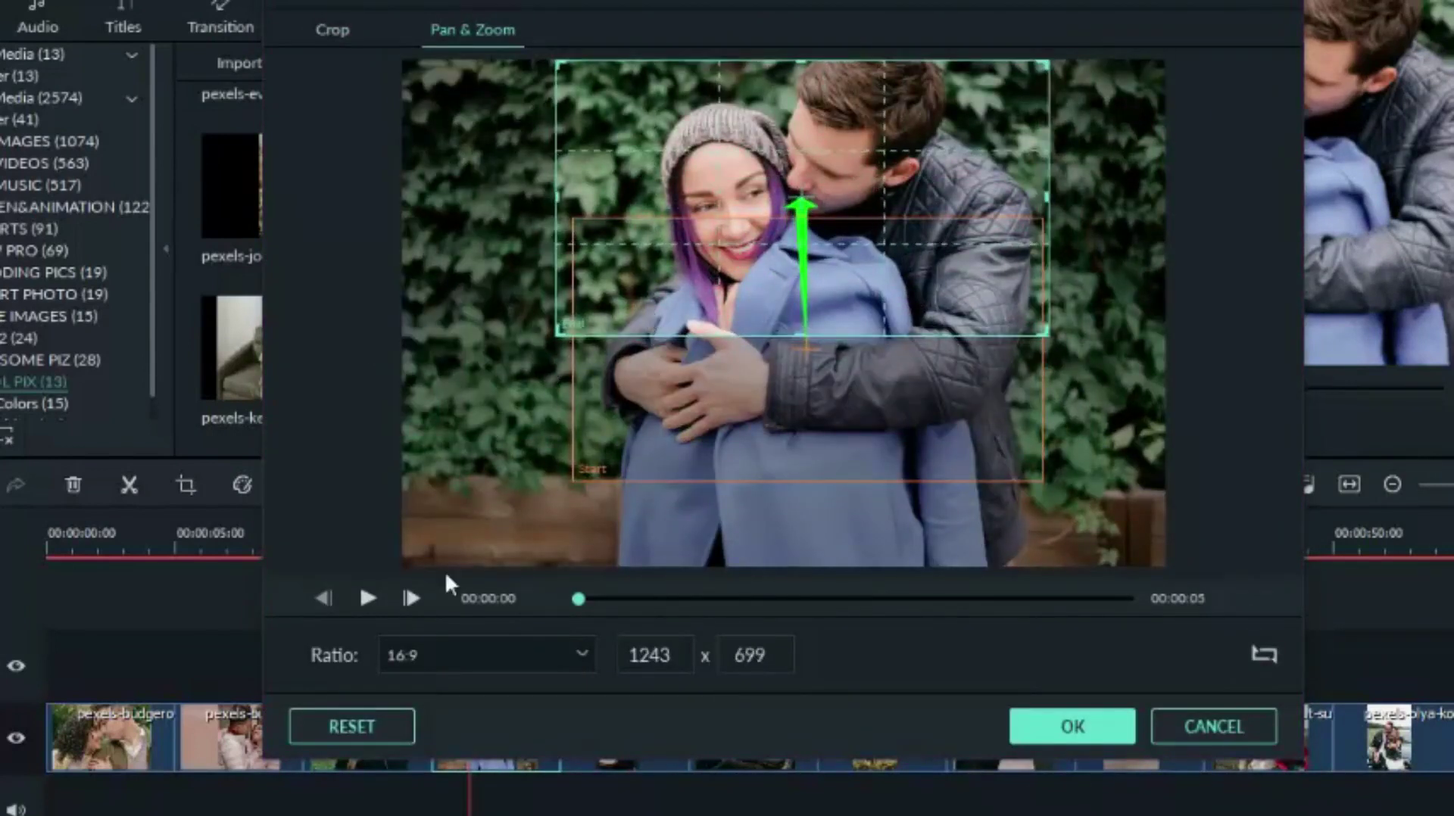
pyautogui.press('space')
pyautogui.click(1068, 726)
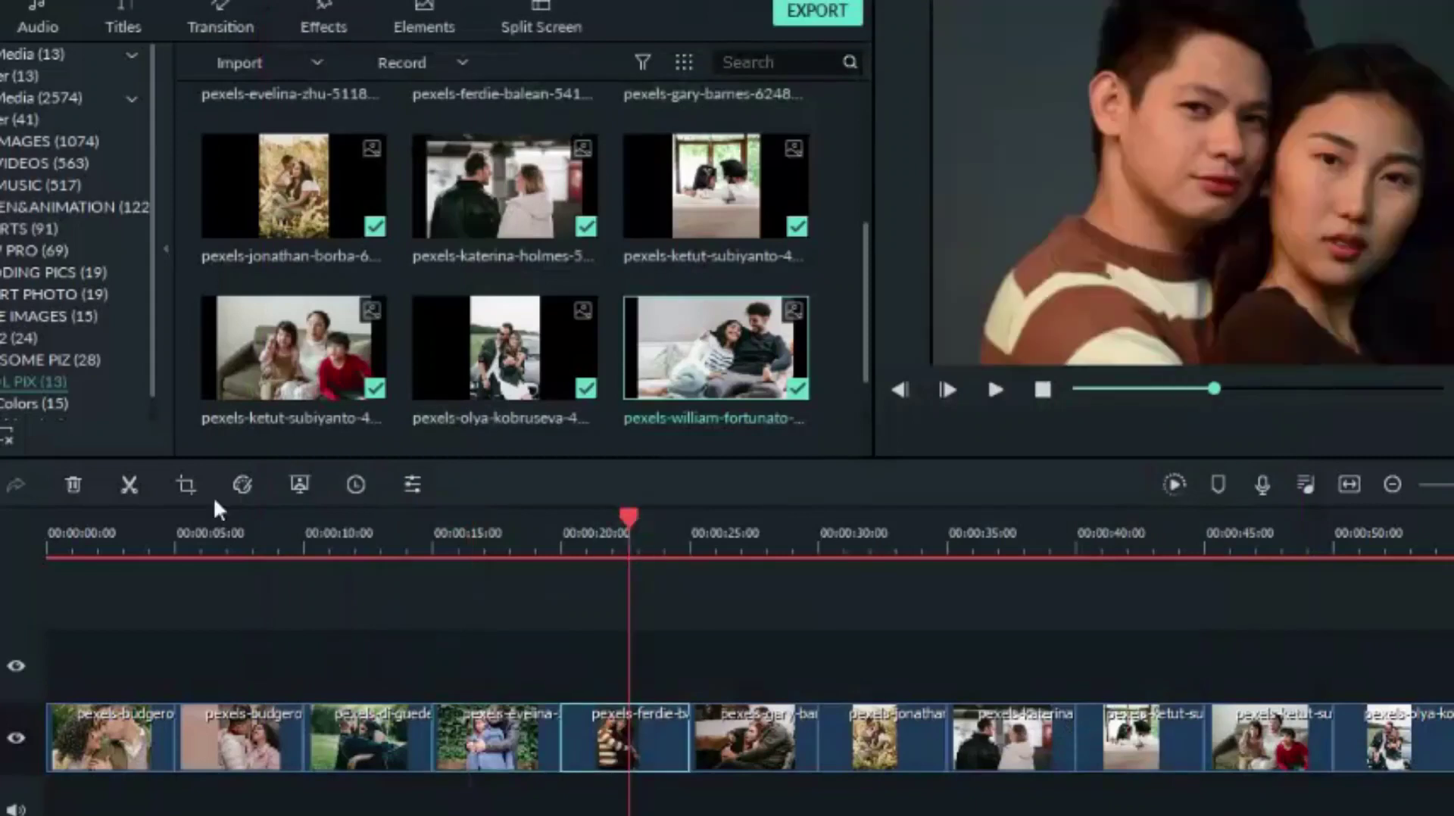
# - Open Crop and Zoom on the fifth photo and apply the 16:9 frame at 1920 x 1080 around the couple's heads
pyautogui.rightClick(634, 750)
pyautogui.click(757, 353)
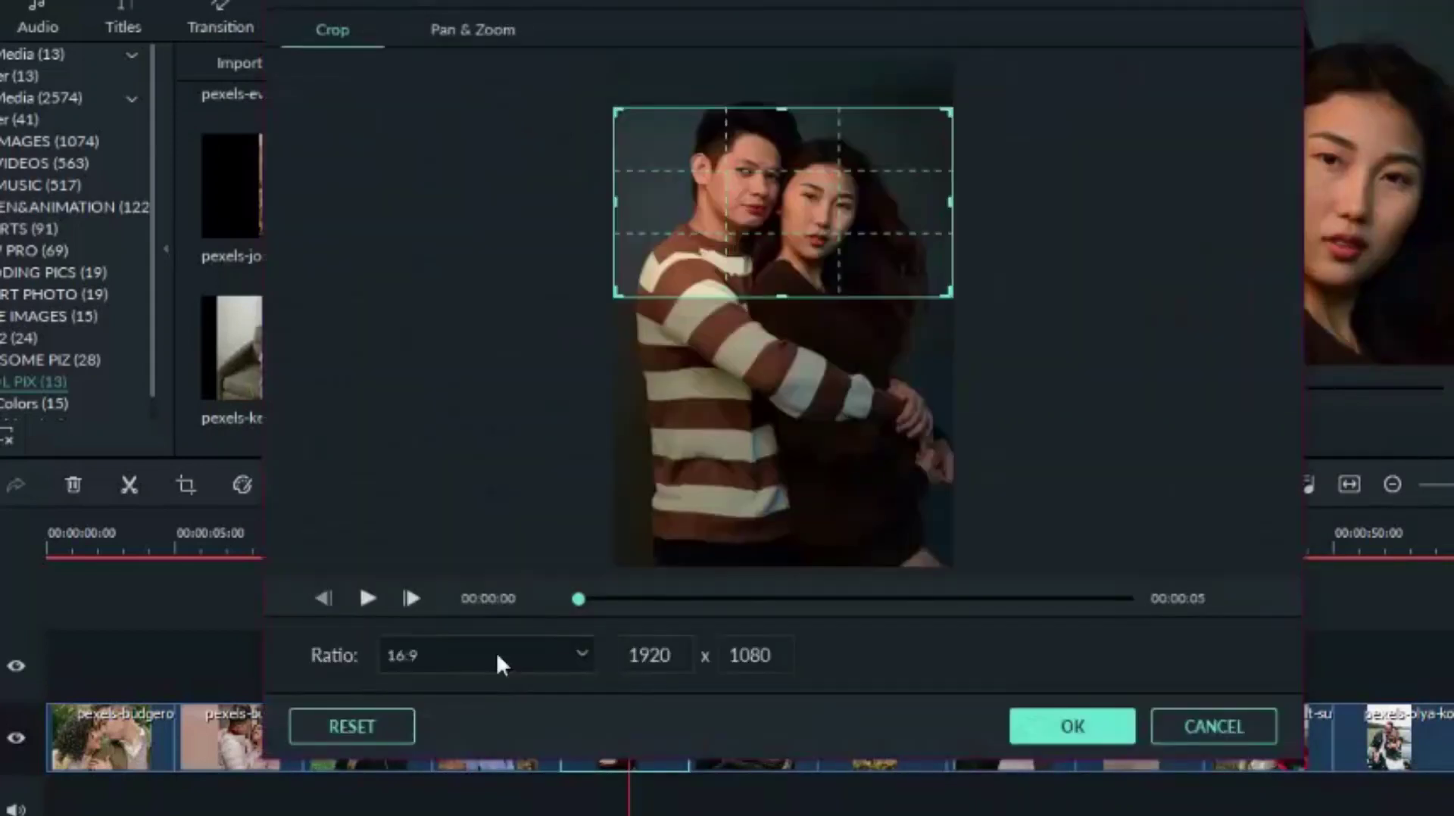
pyautogui.click(1068, 727)
# - Set the sixth photo's Pan & Zoom to start at 1152 x 649 over the couple's heads and end at 1920 x 1080, then apply
pyautogui.click(770, 535)
pyautogui.hotkey('alt', 'c')
pyautogui.click(479, 30)
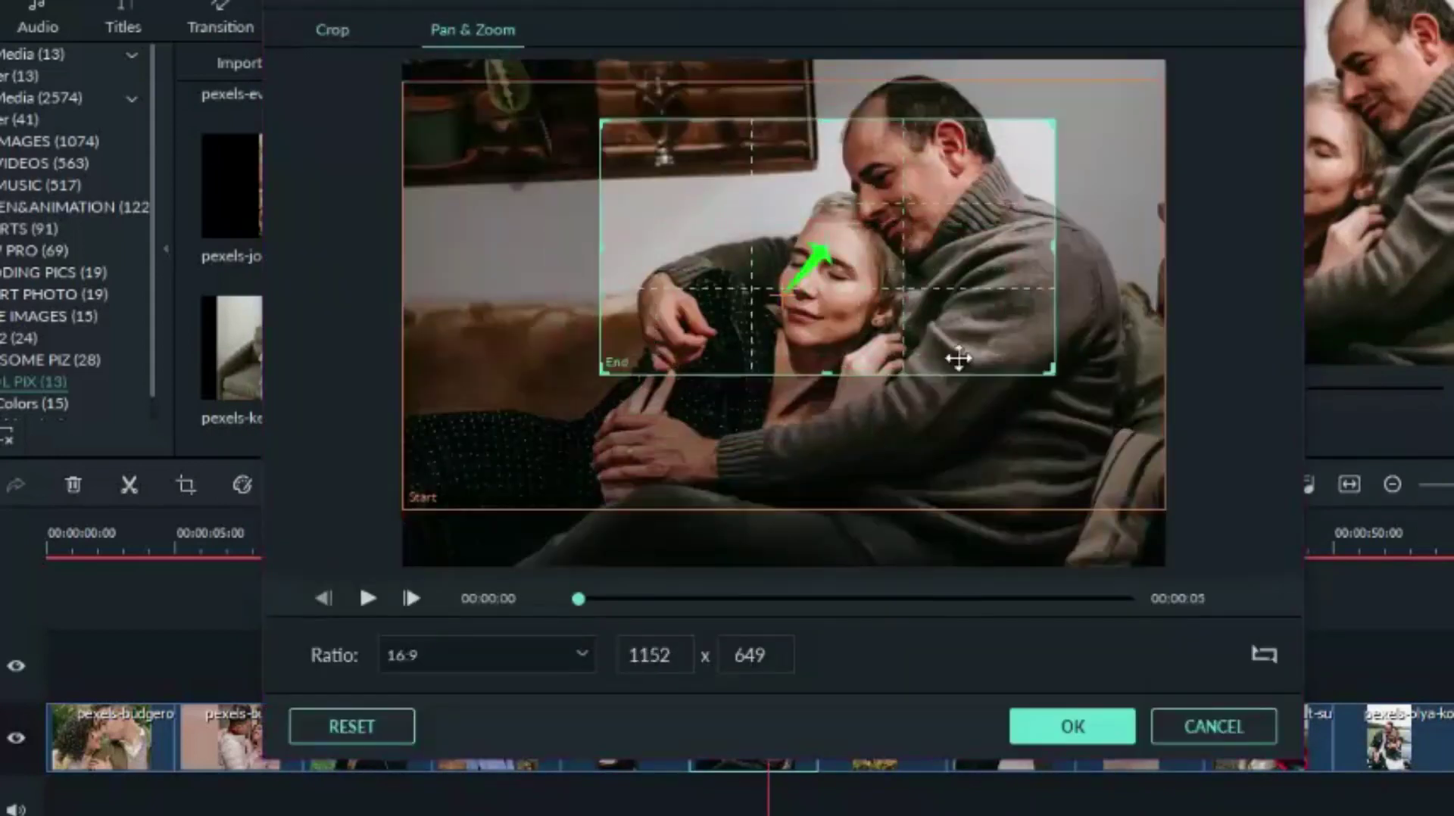
pyautogui.click(367, 598)
pyautogui.click(1262, 655)
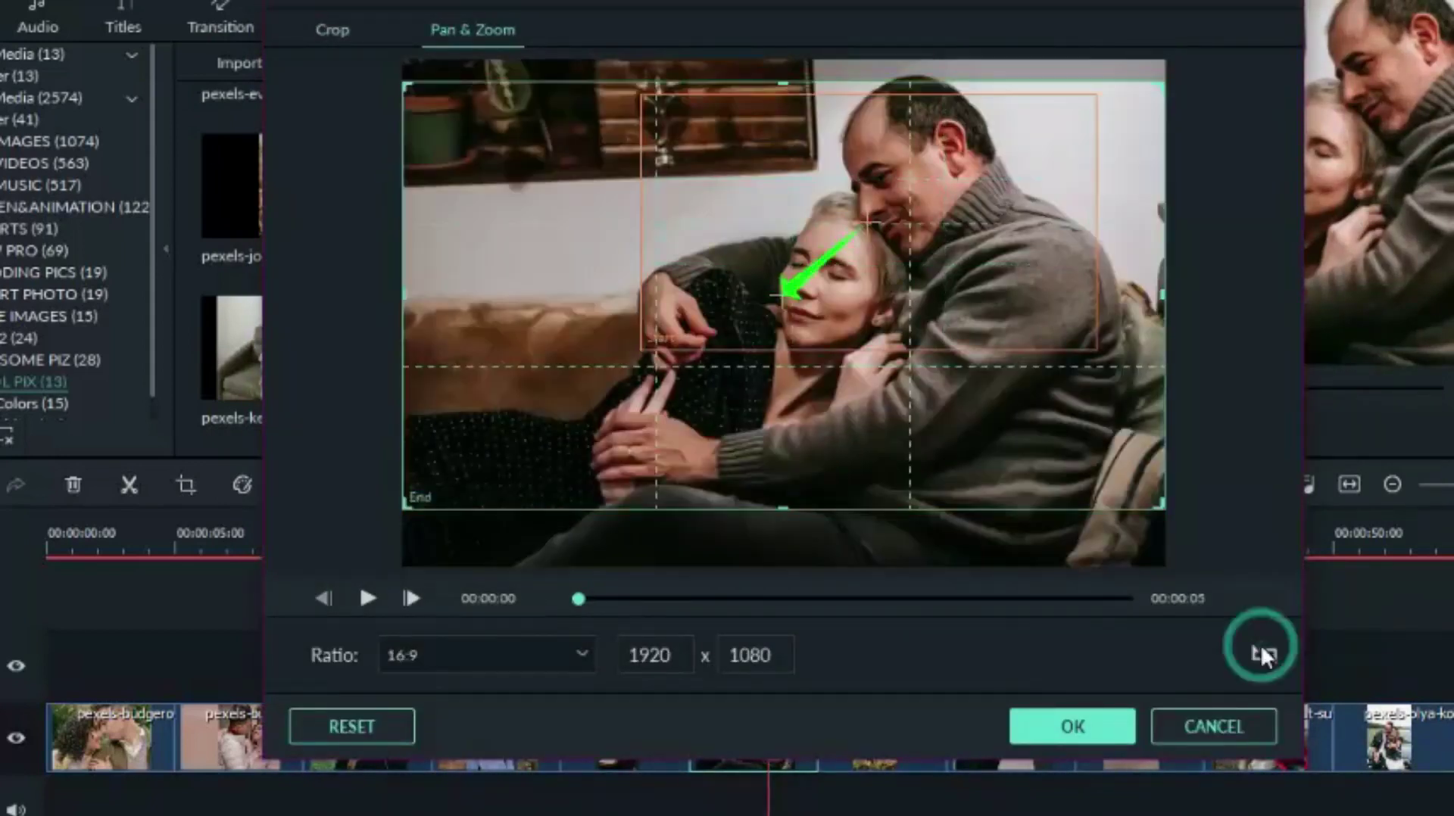
pyautogui.click(1070, 728)
# - Set the seventh photo's Pan & Zoom to zoom out from the couple's faces to a 1920 x 1080 end frame, preview and apply
pyautogui.rightClick(896, 733)
pyautogui.click(977, 340)
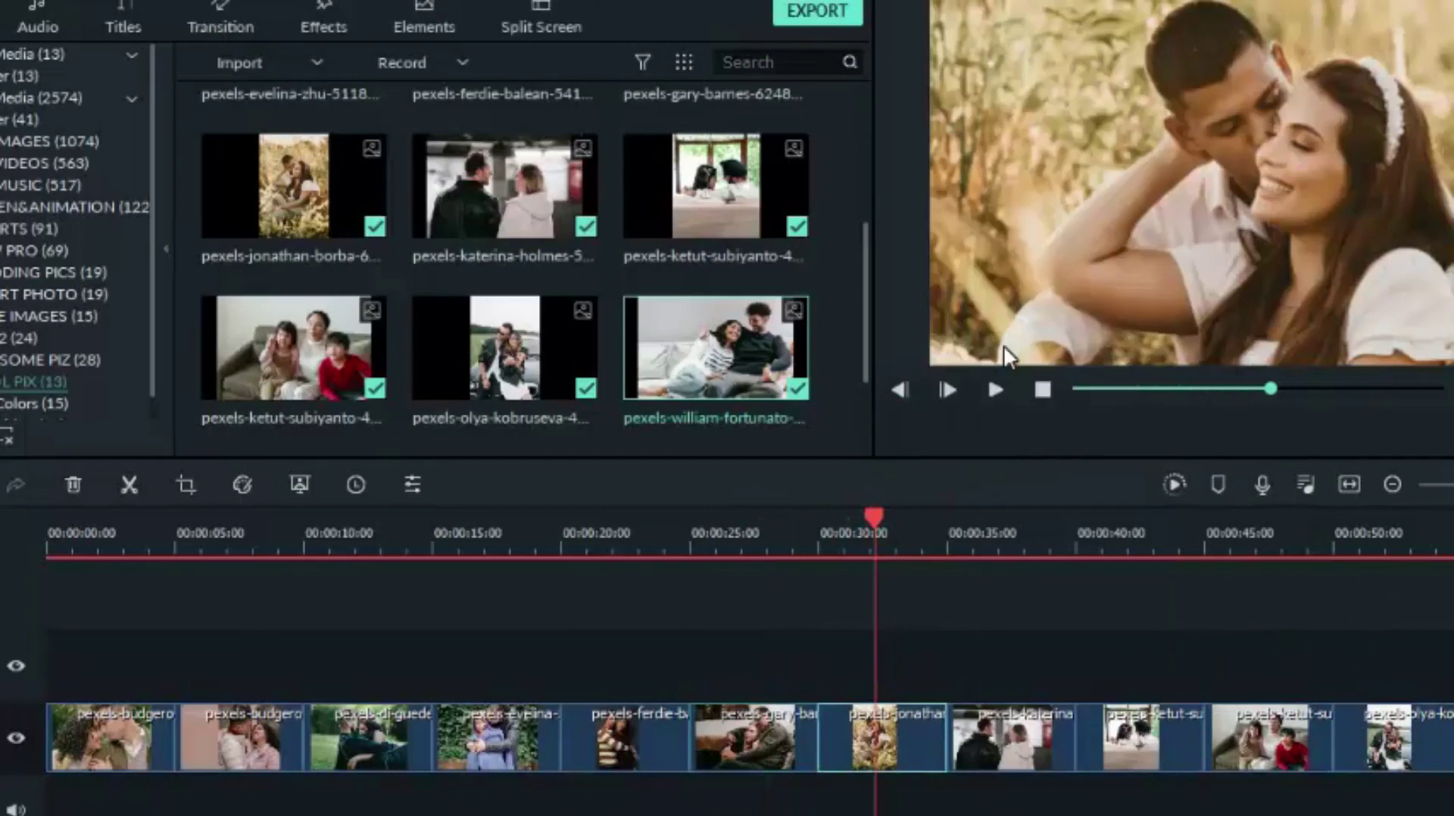
pyautogui.click(368, 598)
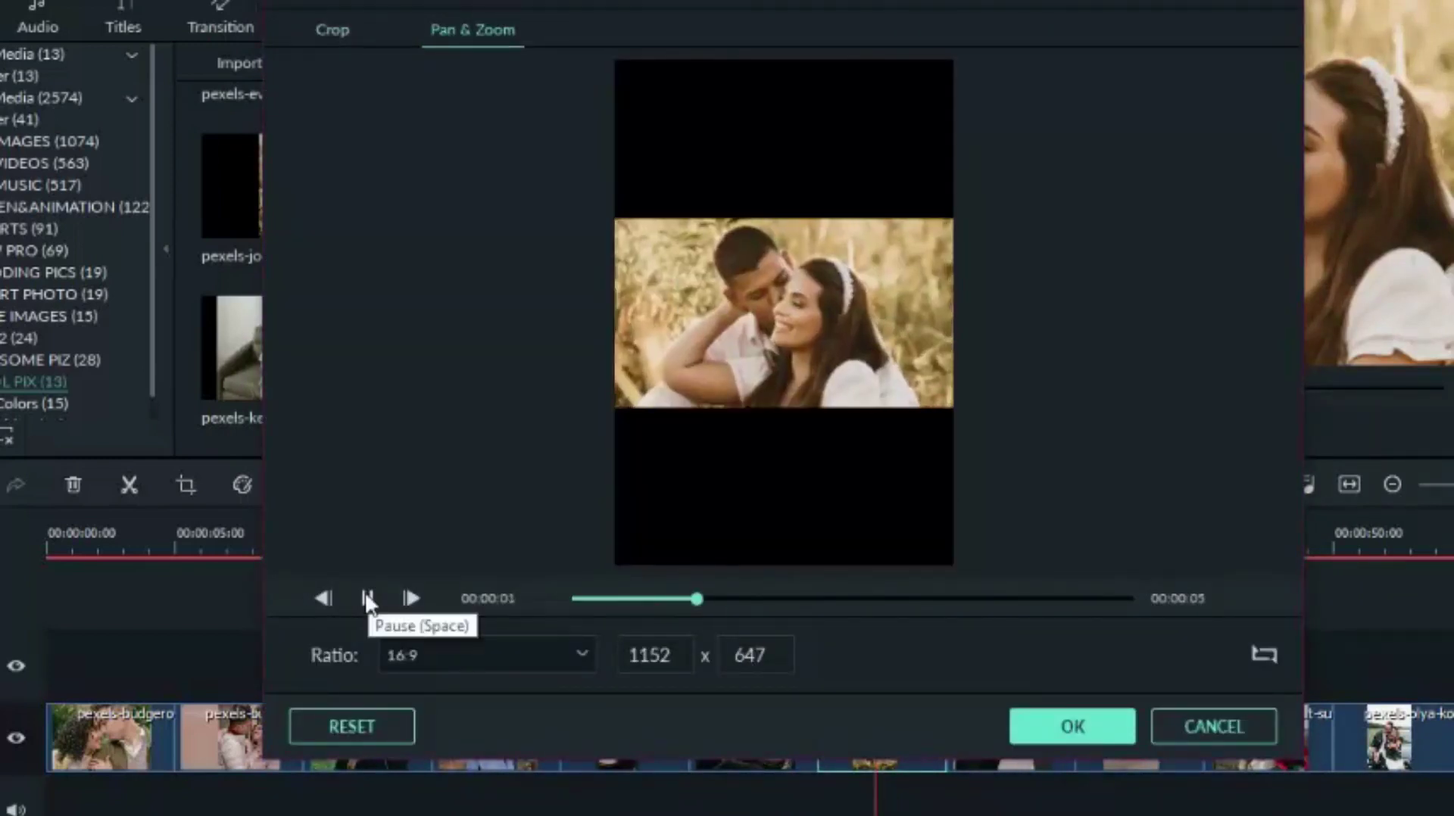
pyautogui.click(842, 254)
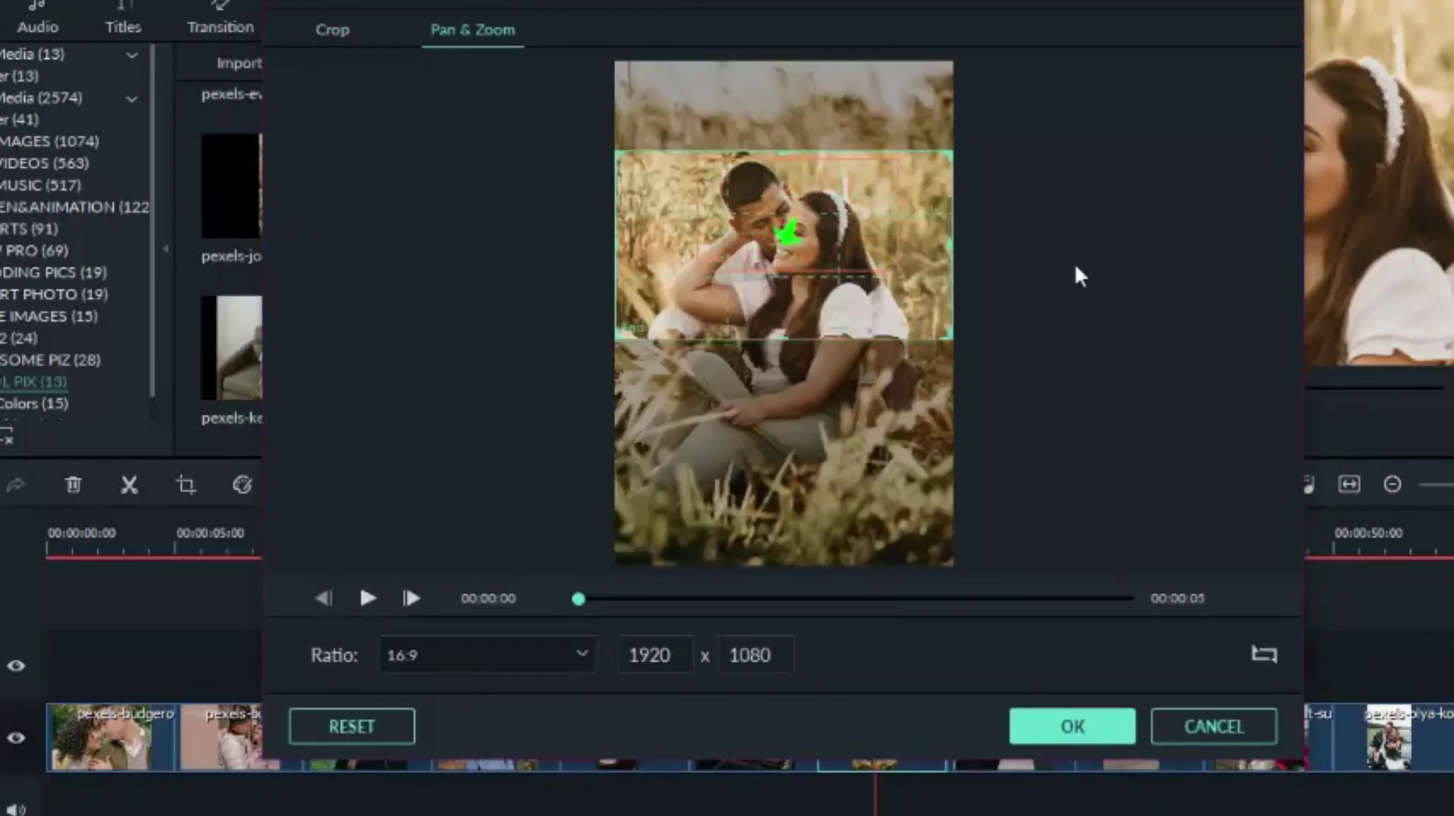
pyautogui.click(367, 599)
pyautogui.click(1060, 728)
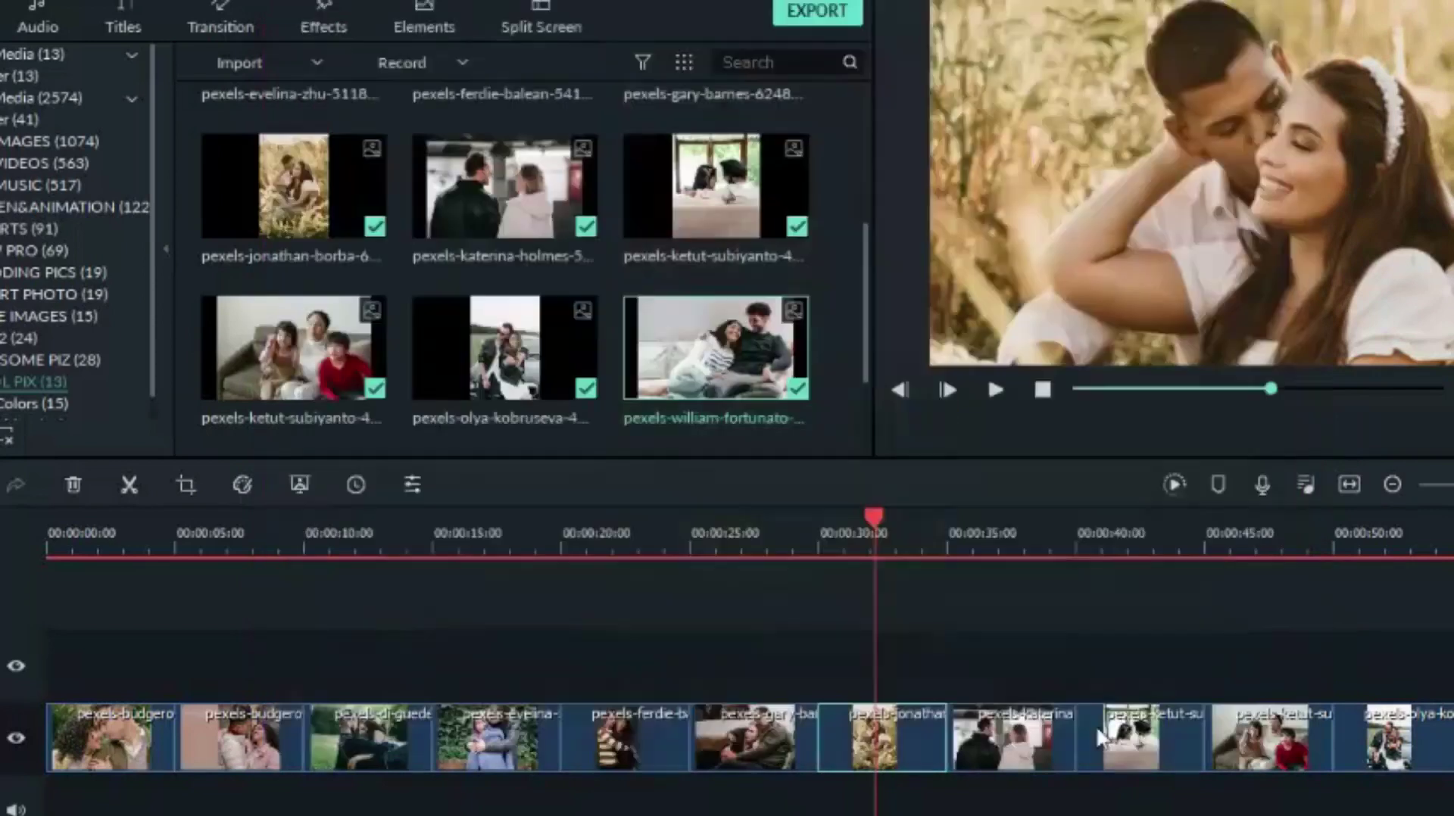
# - Shrink the eighth photo's Pan & Zoom end frame and place it between the couple's faces, preview the motion and apply it
pyautogui.rightClick(1008, 731)
pyautogui.click(1103, 338)
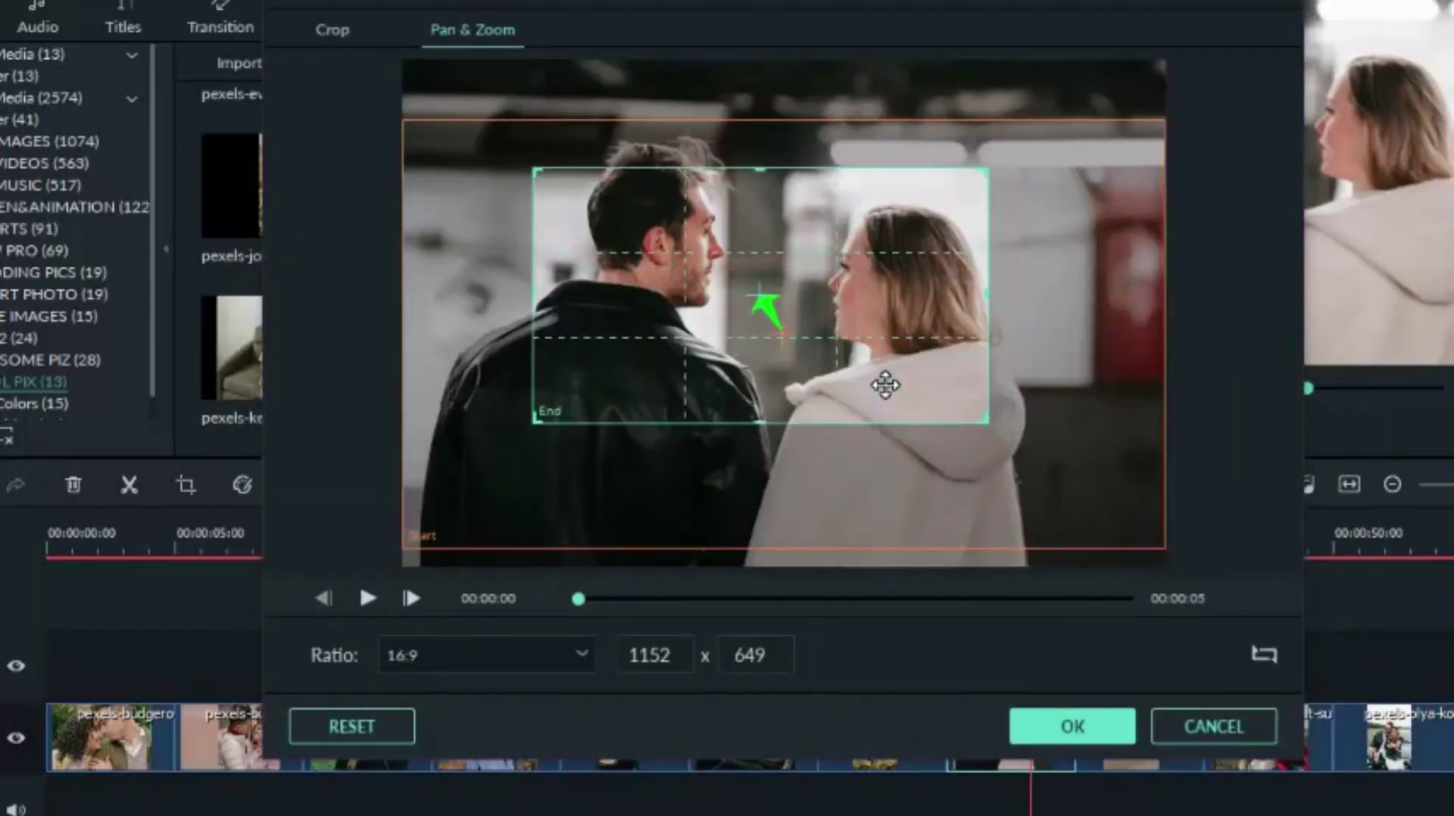
pyautogui.moveTo(530, 447); pyautogui.dragTo(630, 378)
pyautogui.click(367, 598)
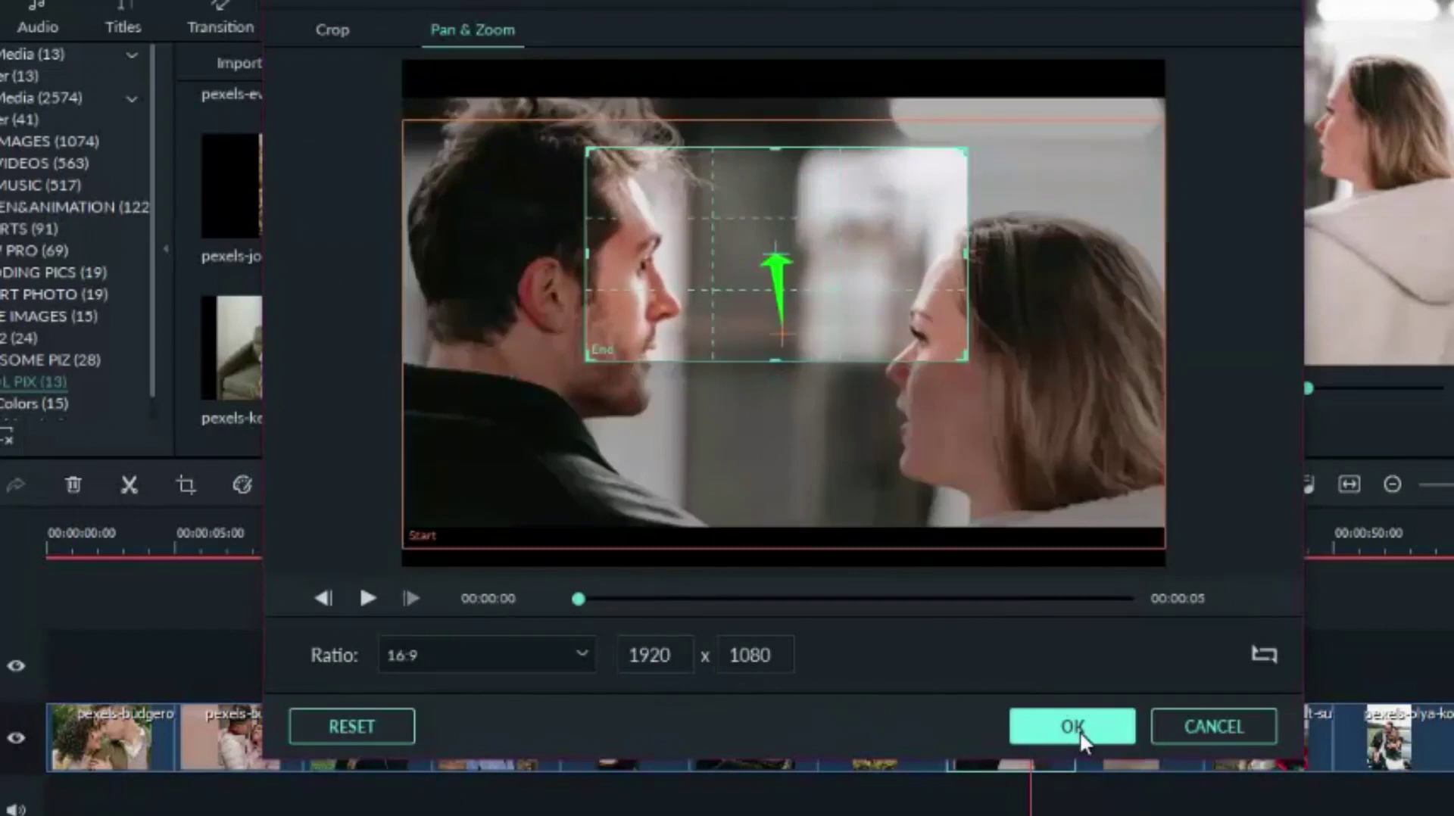
pyautogui.click(1071, 727)
# - Set the ninth photo's Pan & Zoom to zoom out from the seated couple to a 1920 x 1080 end frame, preview and apply
pyautogui.rightClick(1138, 731)
pyautogui.click(1229, 348)
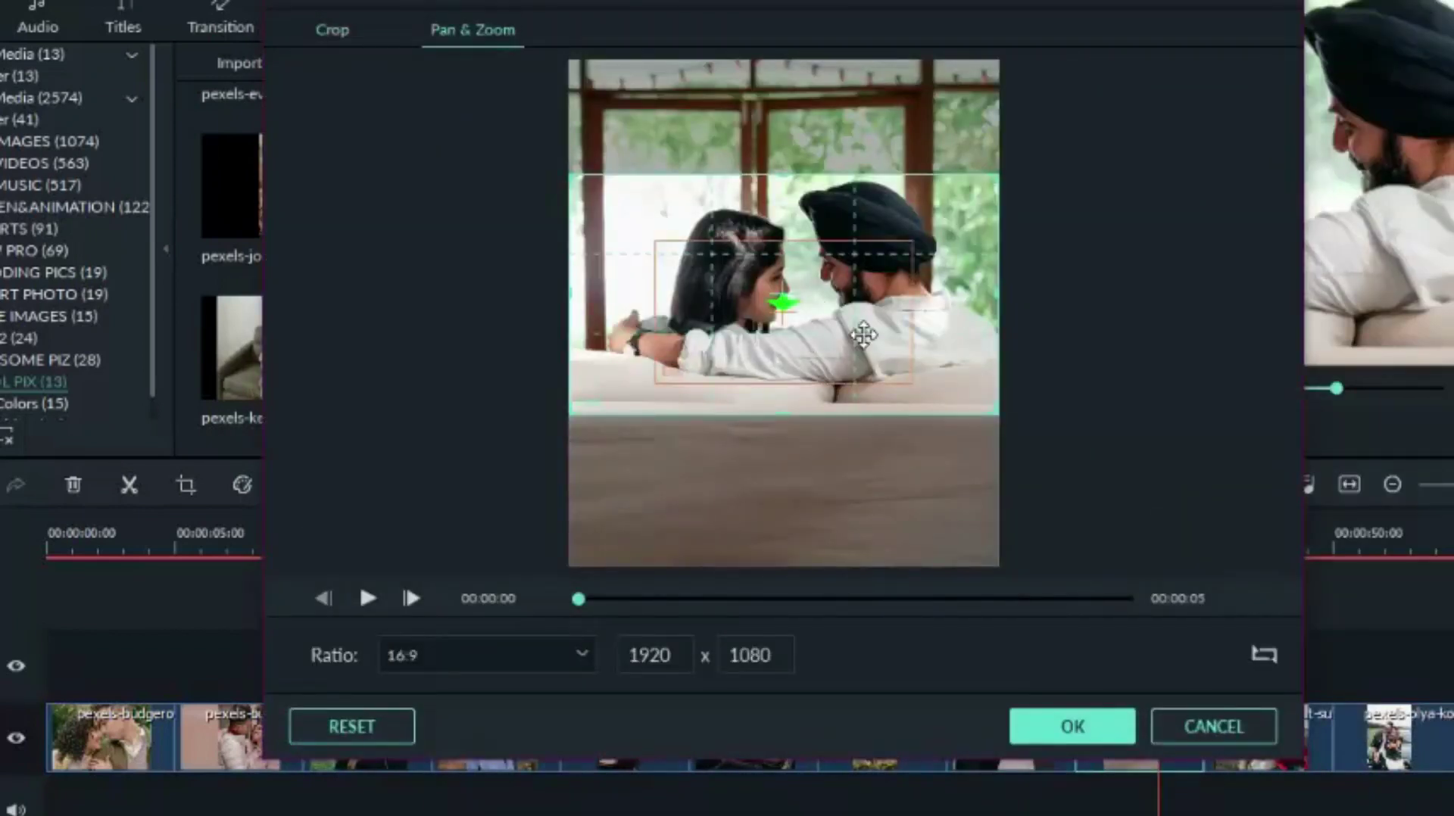
pyautogui.click(1072, 727)
pyautogui.rightClick(1144, 729)
pyautogui.click(1256, 344)
pyautogui.click(364, 595)
pyautogui.click(1113, 727)
# - Move the Pan & Zoom end frame of the tenth photo, the family on the sofa, up and rightward, preview and apply
pyautogui.rightClick(1278, 731)
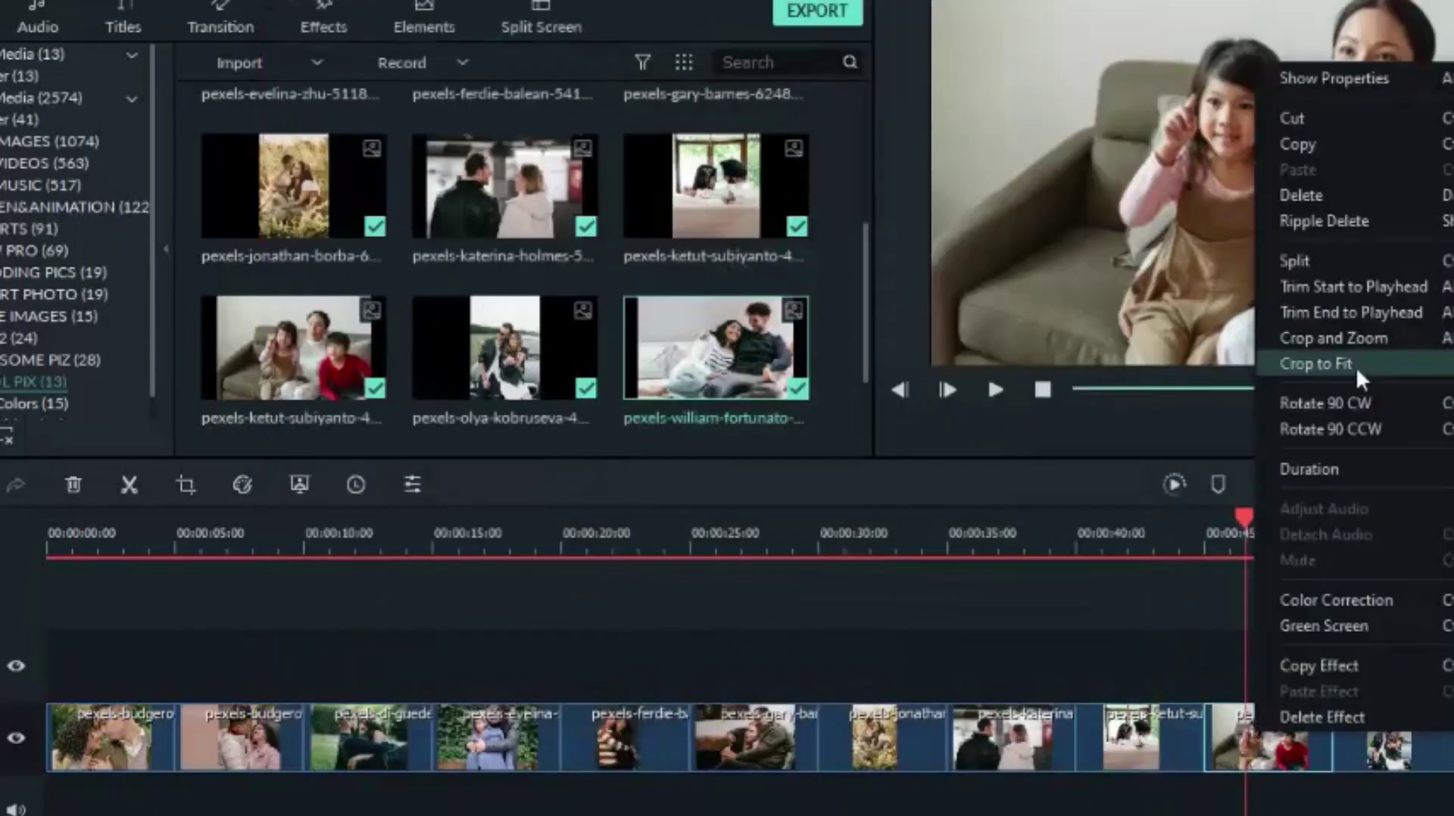
pyautogui.click(1336, 338)
pyautogui.moveTo(819, 342); pyautogui.dragTo(895, 315)
pyautogui.click(368, 598)
pyautogui.click(1073, 727)
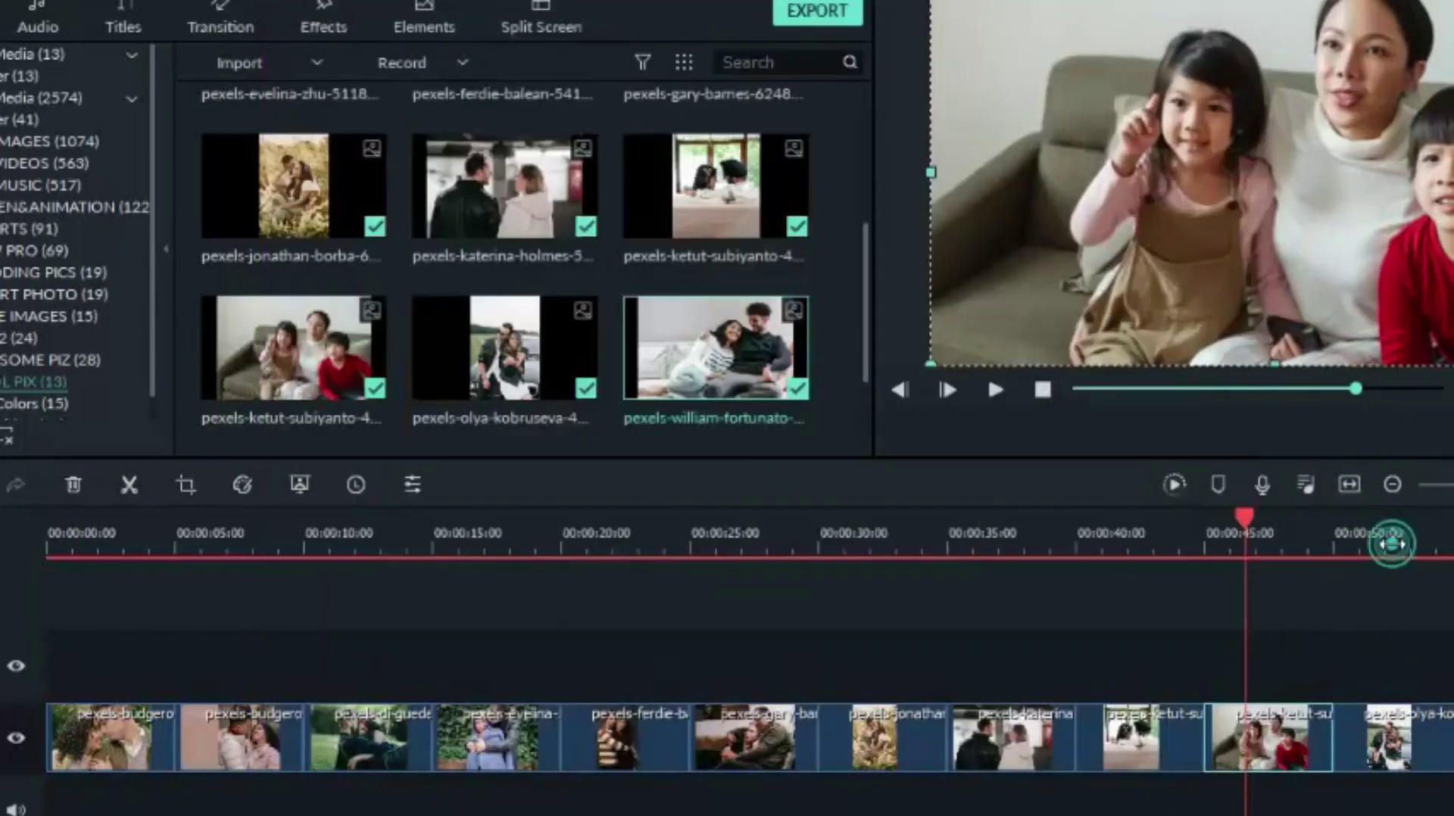
# - Place the eleventh photo's Pan & Zoom end frame at 1402 x 792 over the couple's heads, preview the motion and apply it
pyautogui.click(1391, 731)
pyautogui.rightClick(1390, 731)
pyautogui.click(1341, 341)
pyautogui.click(827, 327)
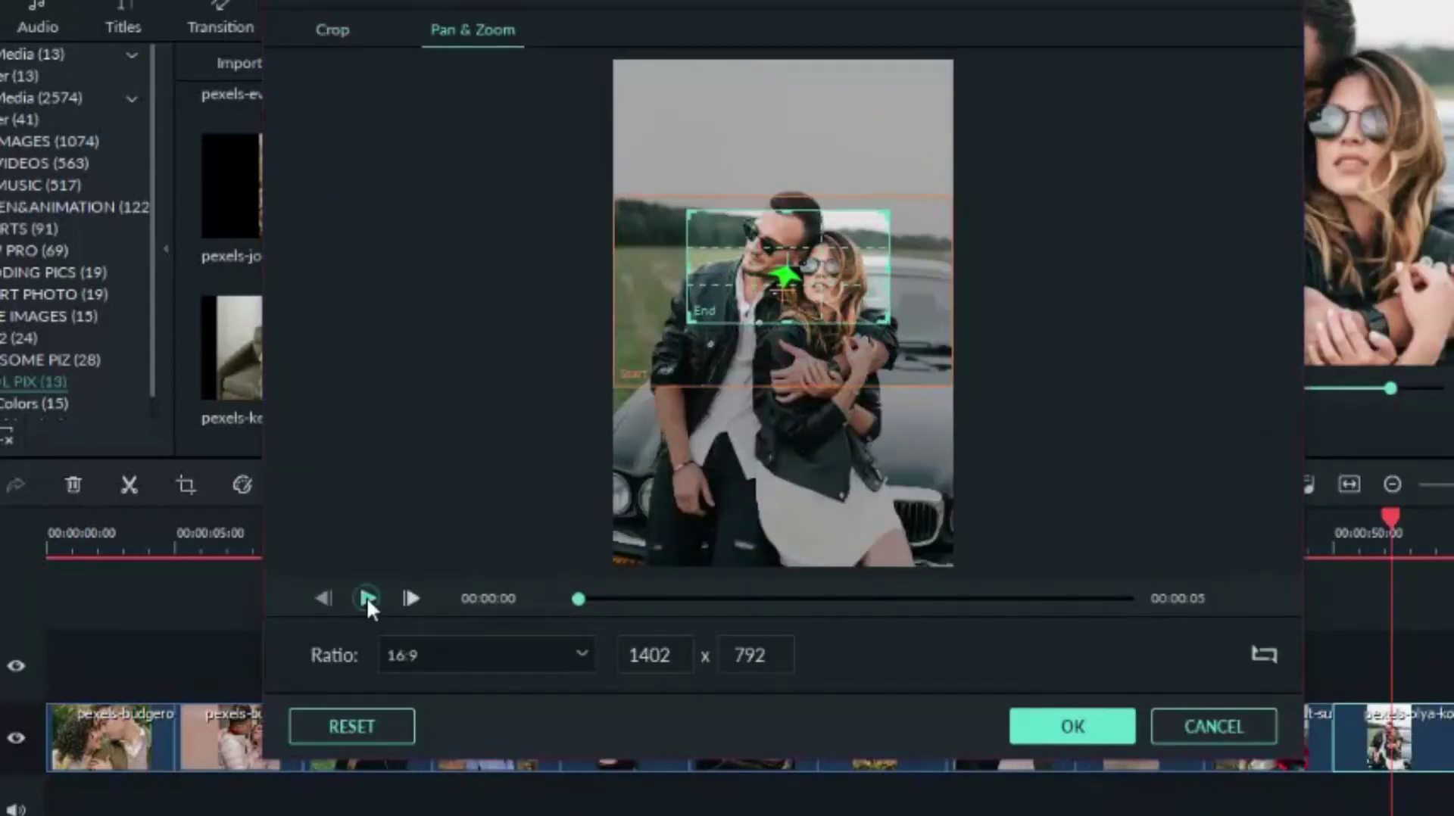
pyautogui.click(368, 599)
pyautogui.click(1089, 727)
# - Set up Pan & Zoom on the last photo, the couple on the sofa, with a 747 x 420 end frame over their heads
pyautogui.rightClick(1391, 731)
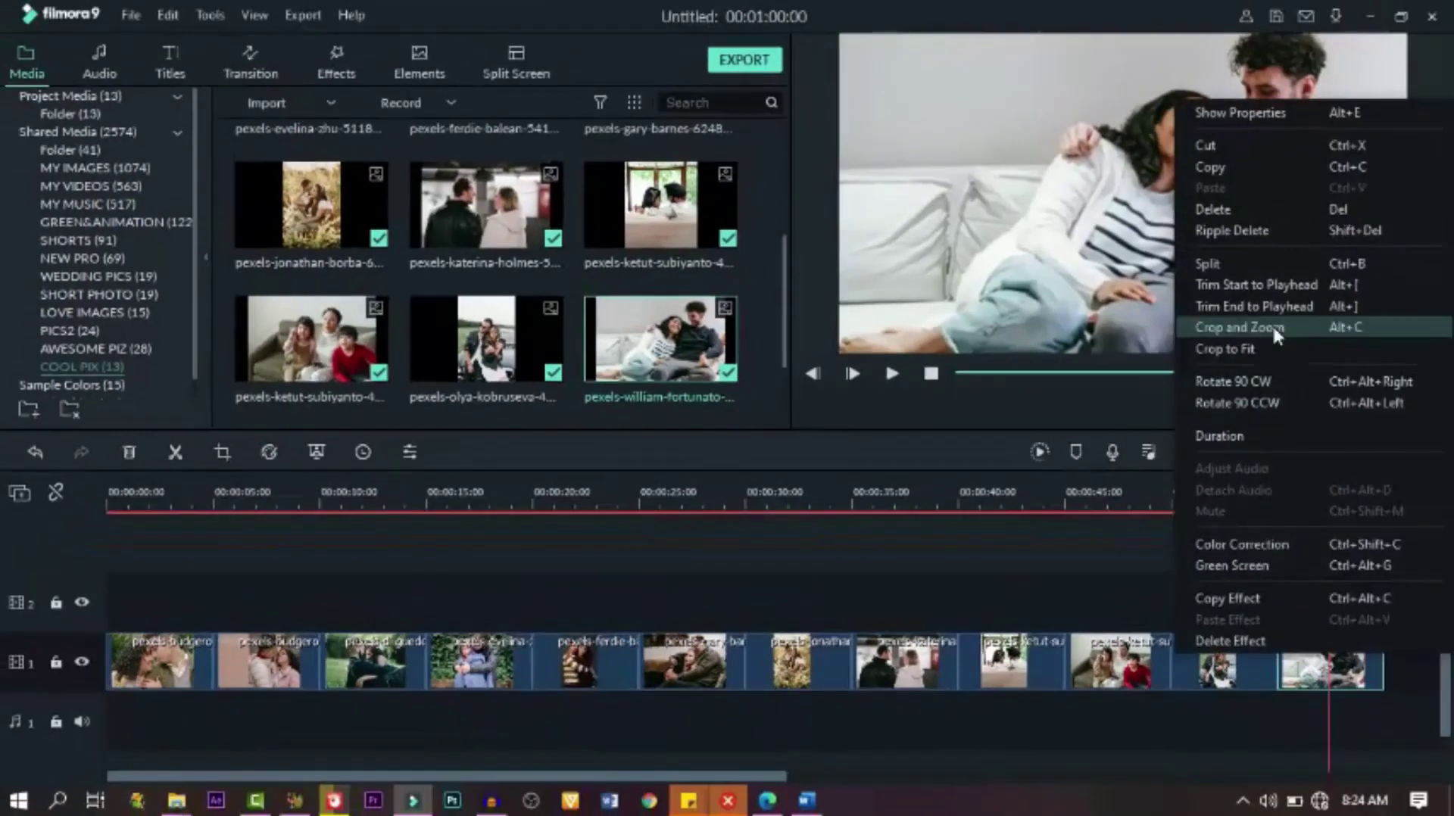
pyautogui.click(1272, 328)
pyautogui.click(480, 71)
pyautogui.moveTo(538, 413); pyautogui.dragTo(677, 336)
pyautogui.moveTo(852, 302); pyautogui.dragTo(877, 257)
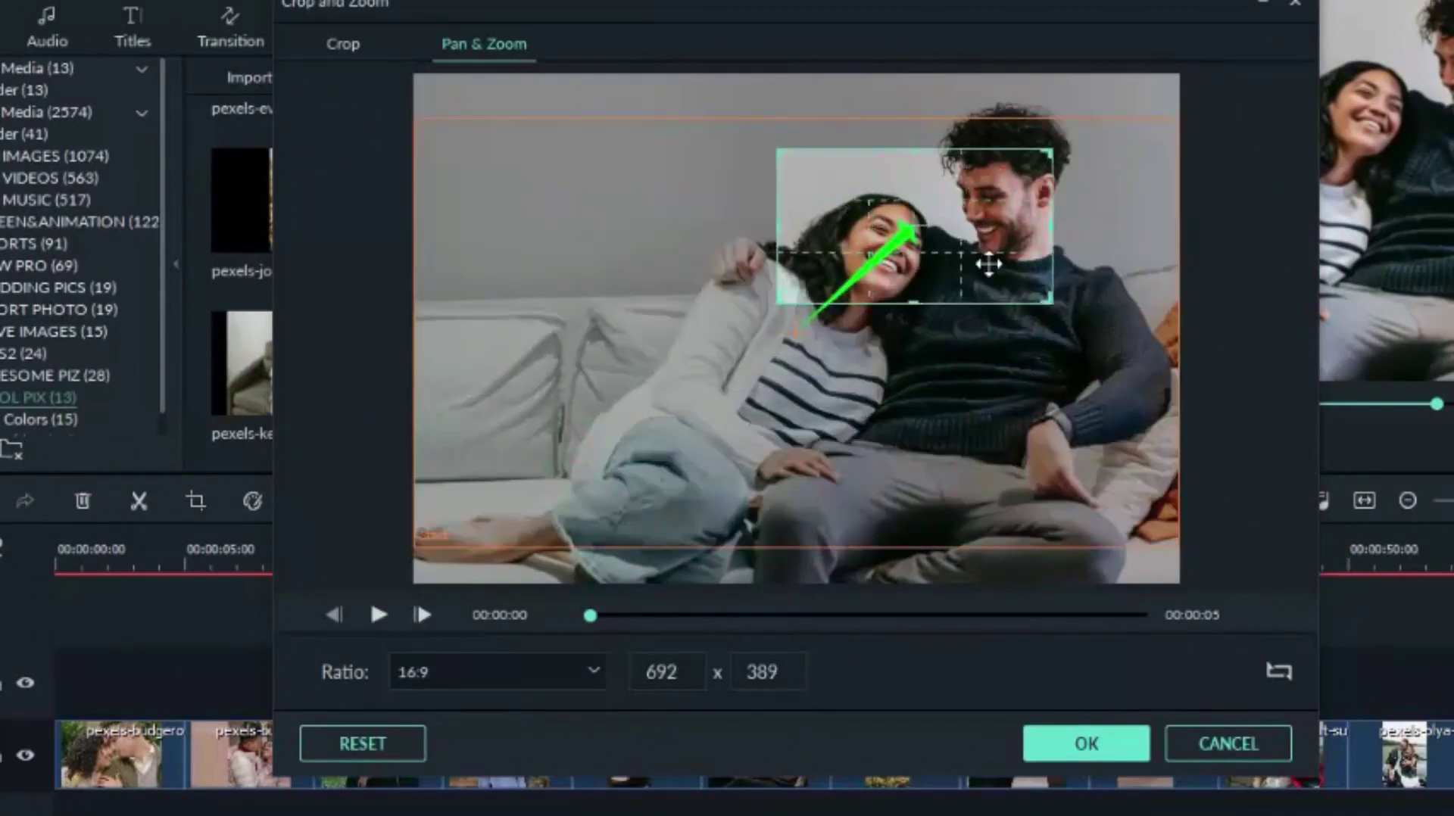
pyautogui.moveTo(988, 263); pyautogui.dragTo(932, 234)
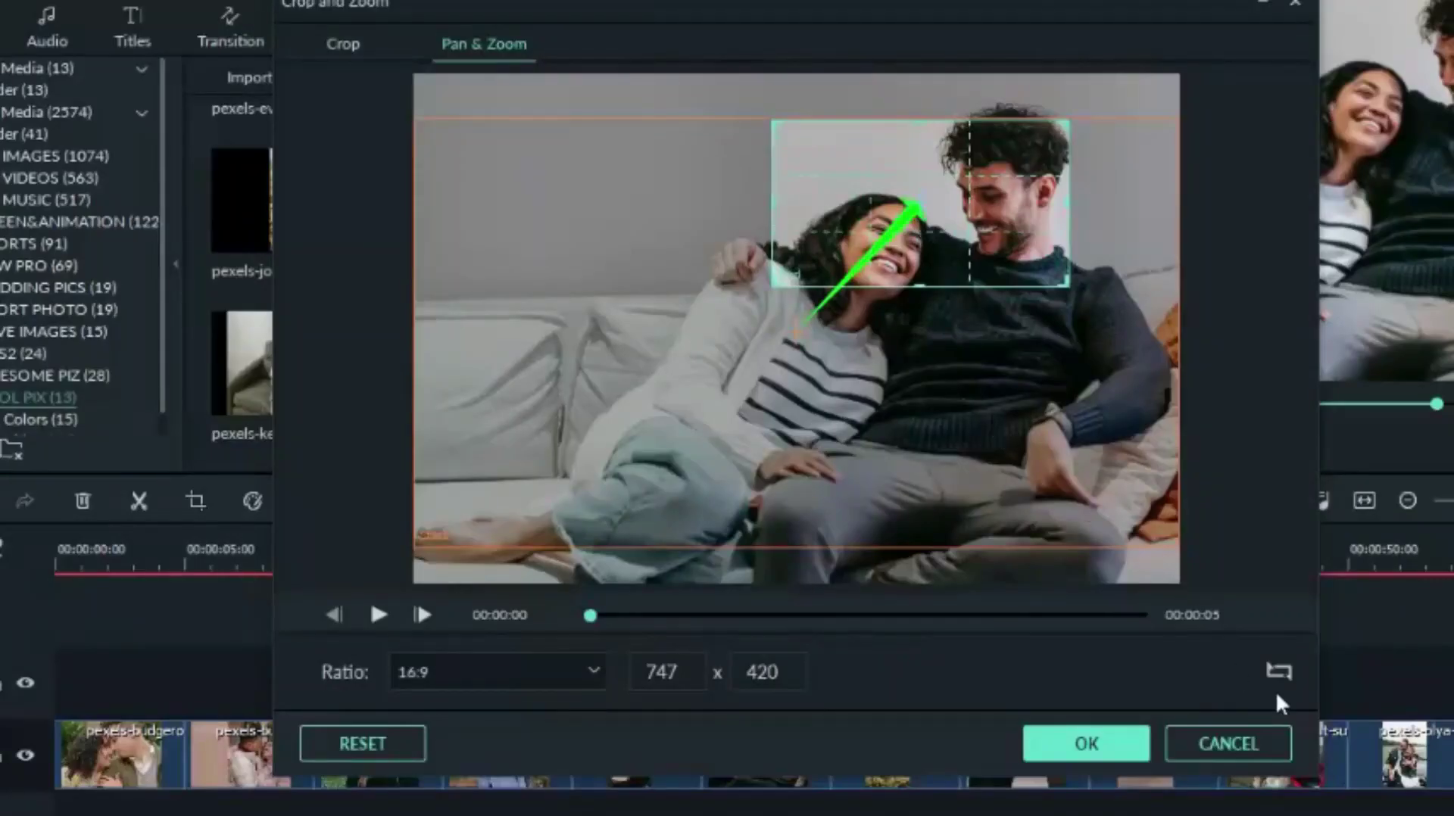
# - Swap the last photo's frames, shrink the end frame to 1573 x 885 over the image's lower-left area, and preview the motion
pyautogui.click(1279, 671)
pyautogui.moveTo(1176, 127); pyautogui.dragTo(1081, 175)
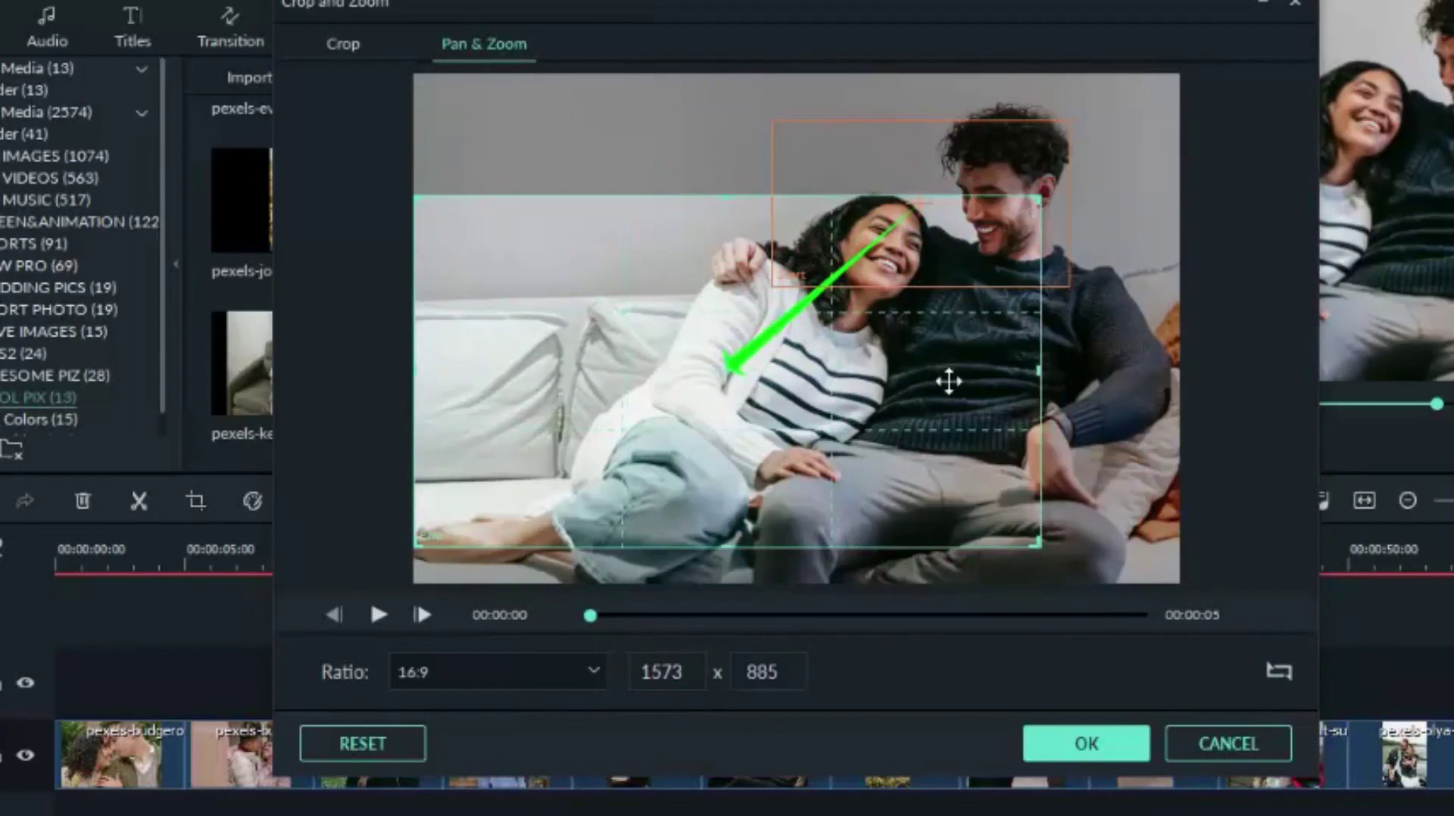
pyautogui.moveTo(942, 397)
pyautogui.mouseDown()
pyautogui.moveTo(976, 347)
pyautogui.moveTo(926, 408)
pyautogui.mouseUp()
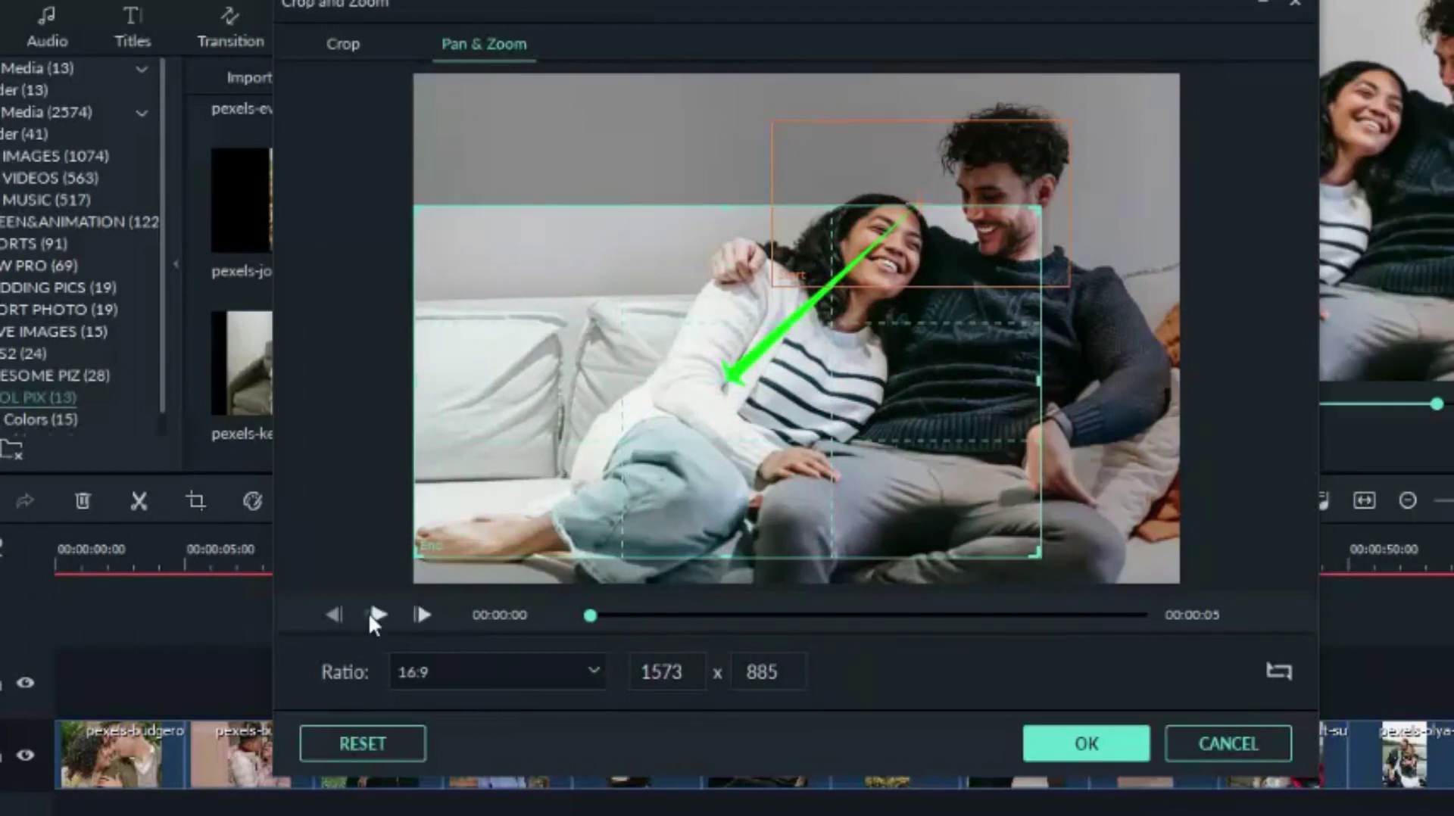
pyautogui.click(370, 615)
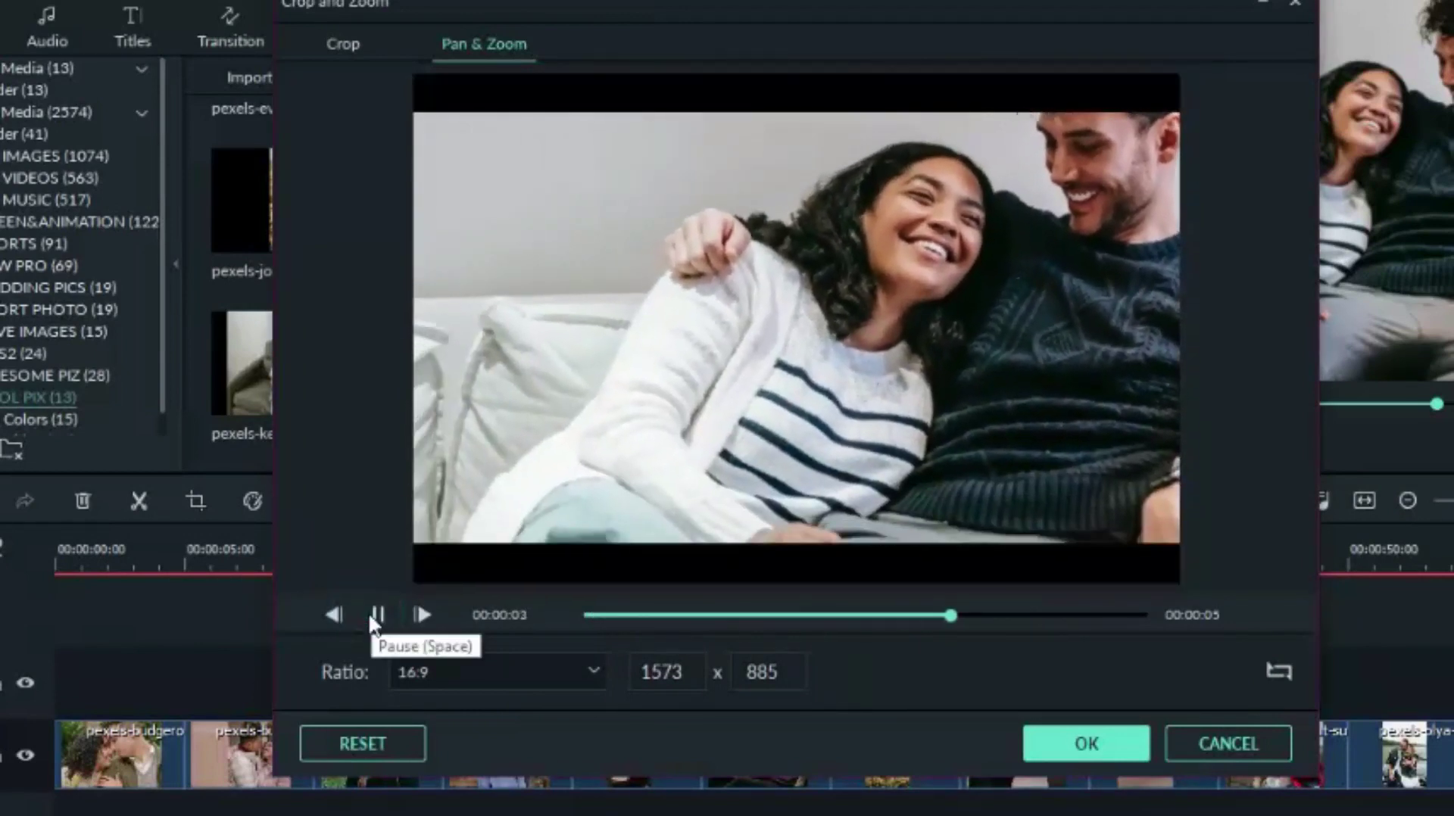
# - Preview the last photo's motion in the reversed direction, restore the 1573 x 885 frame as the end frame, and apply
pyautogui.click(1286, 669)
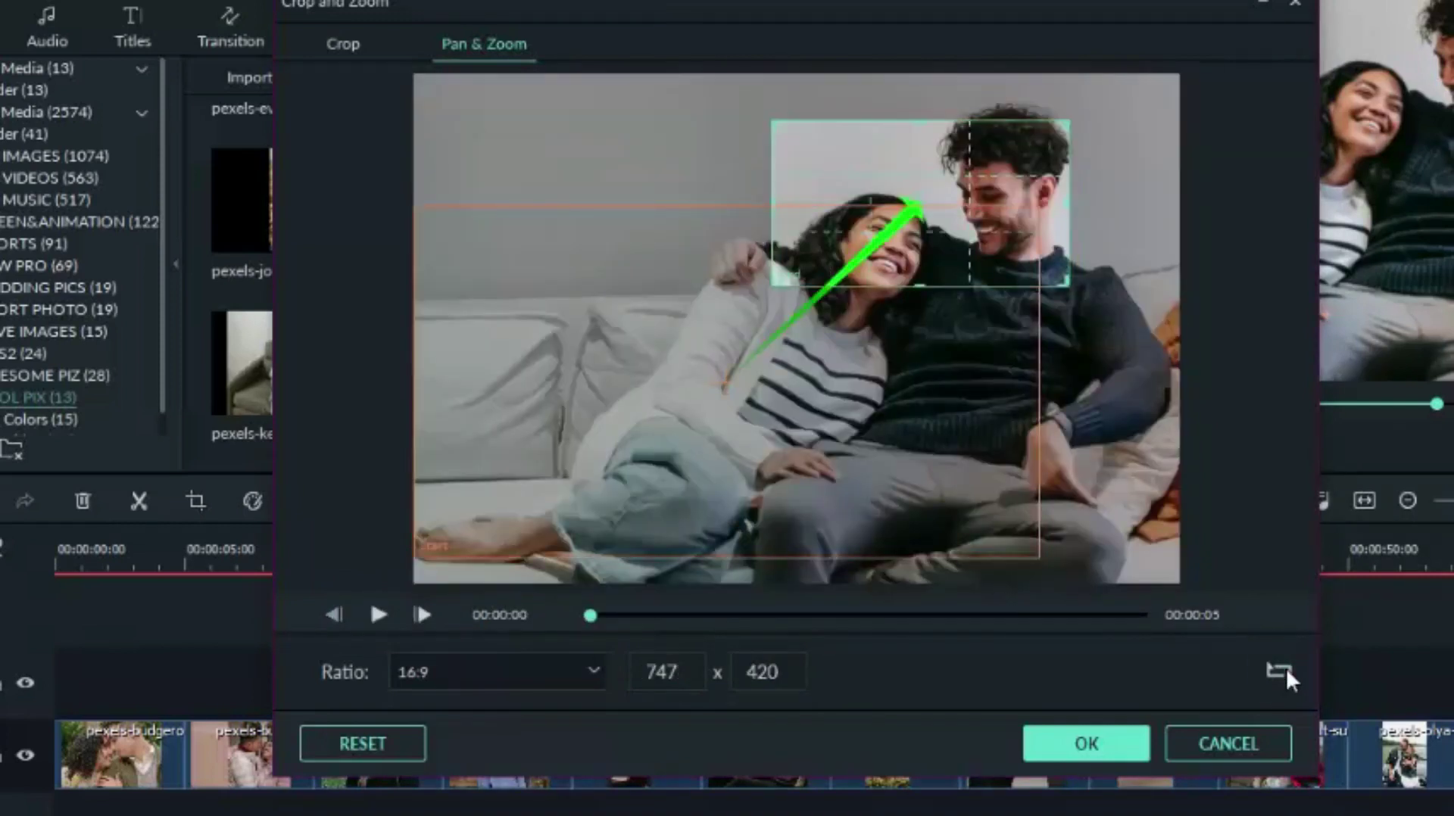
pyautogui.click(377, 615)
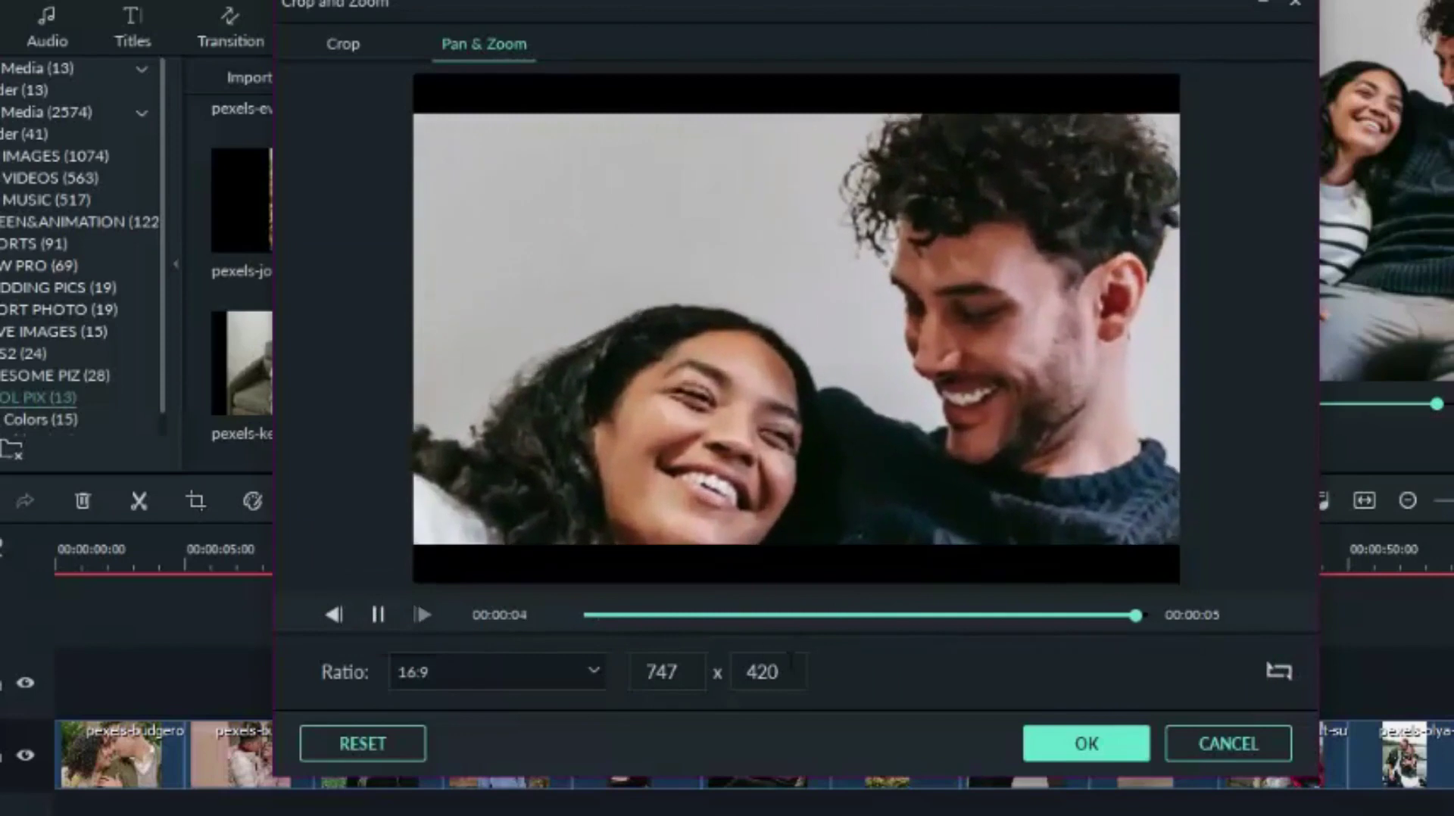
pyautogui.click(376, 617)
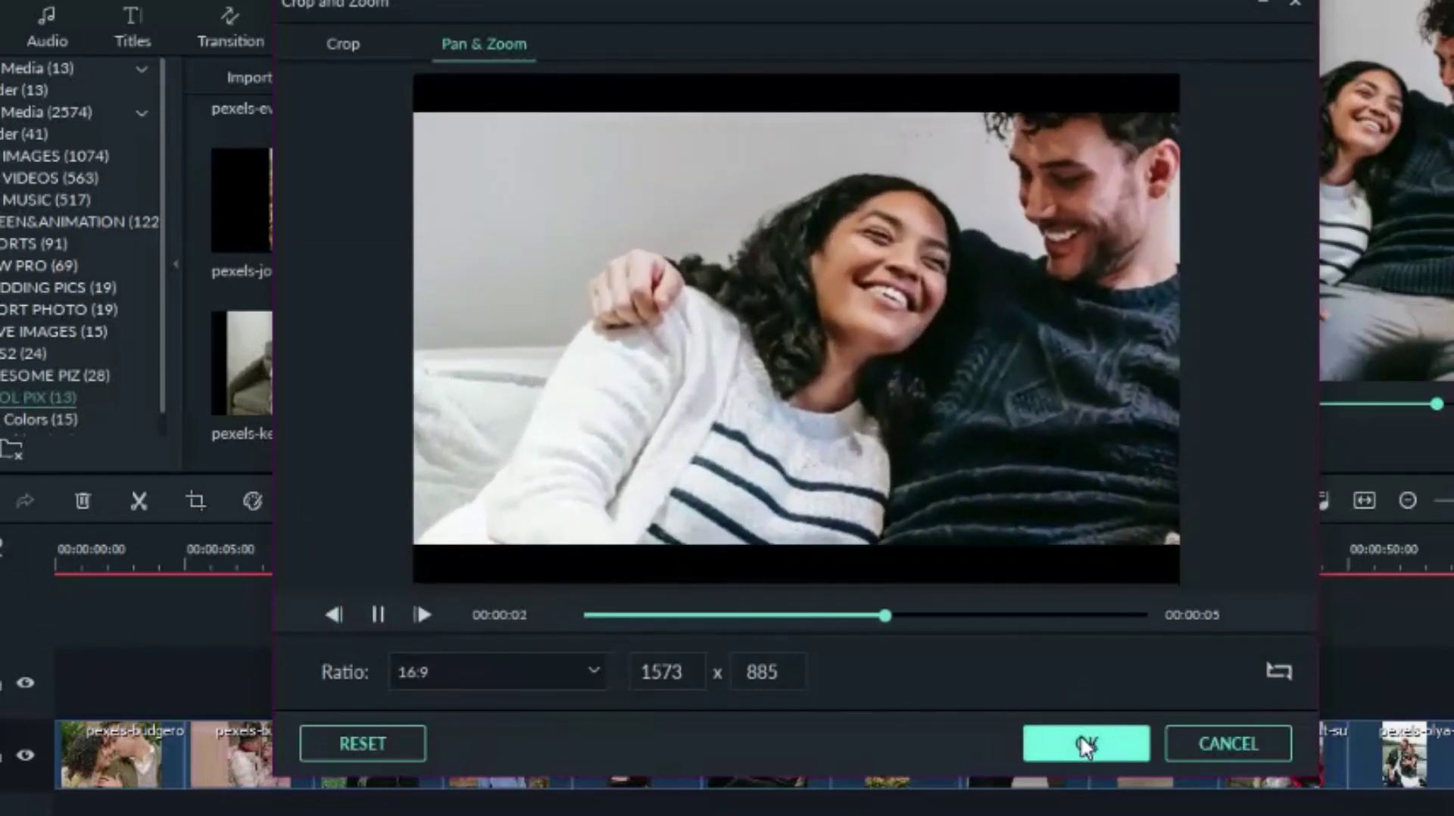
pyautogui.click(1087, 746)
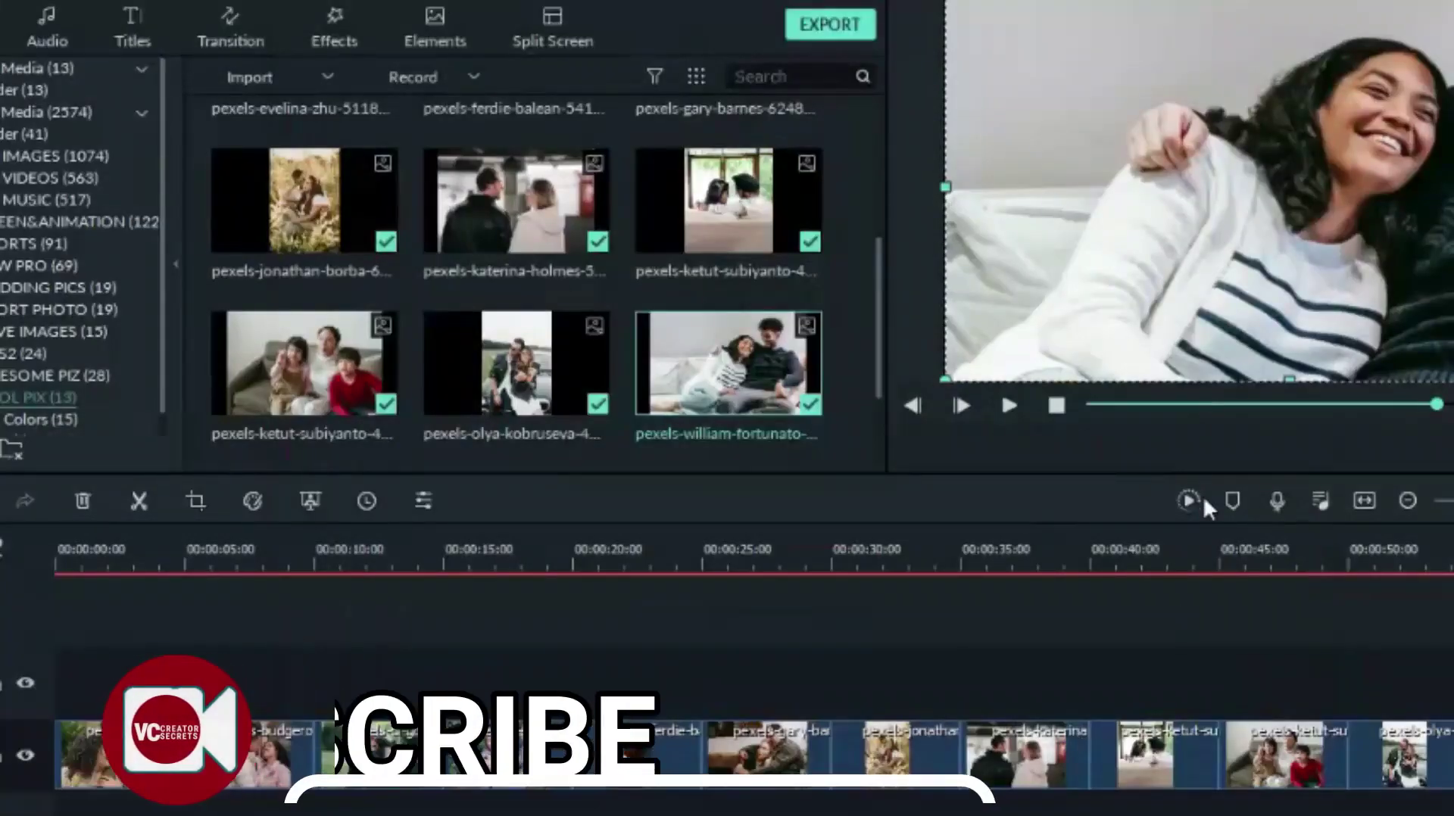
# - Render the timeline preview and play the animated slideshow from the beginning, pausing during the ninth photo
pyautogui.click(1188, 500)
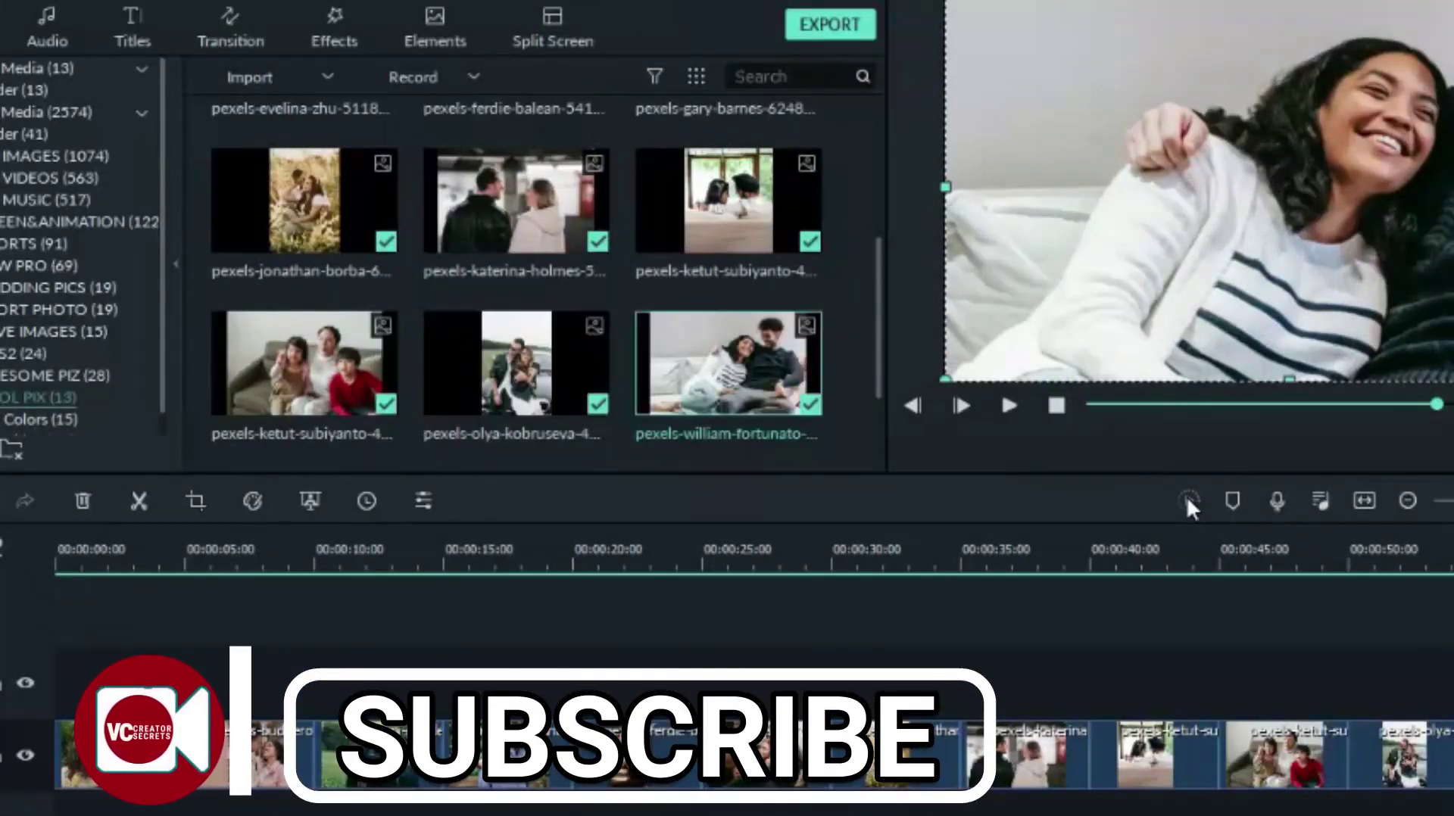
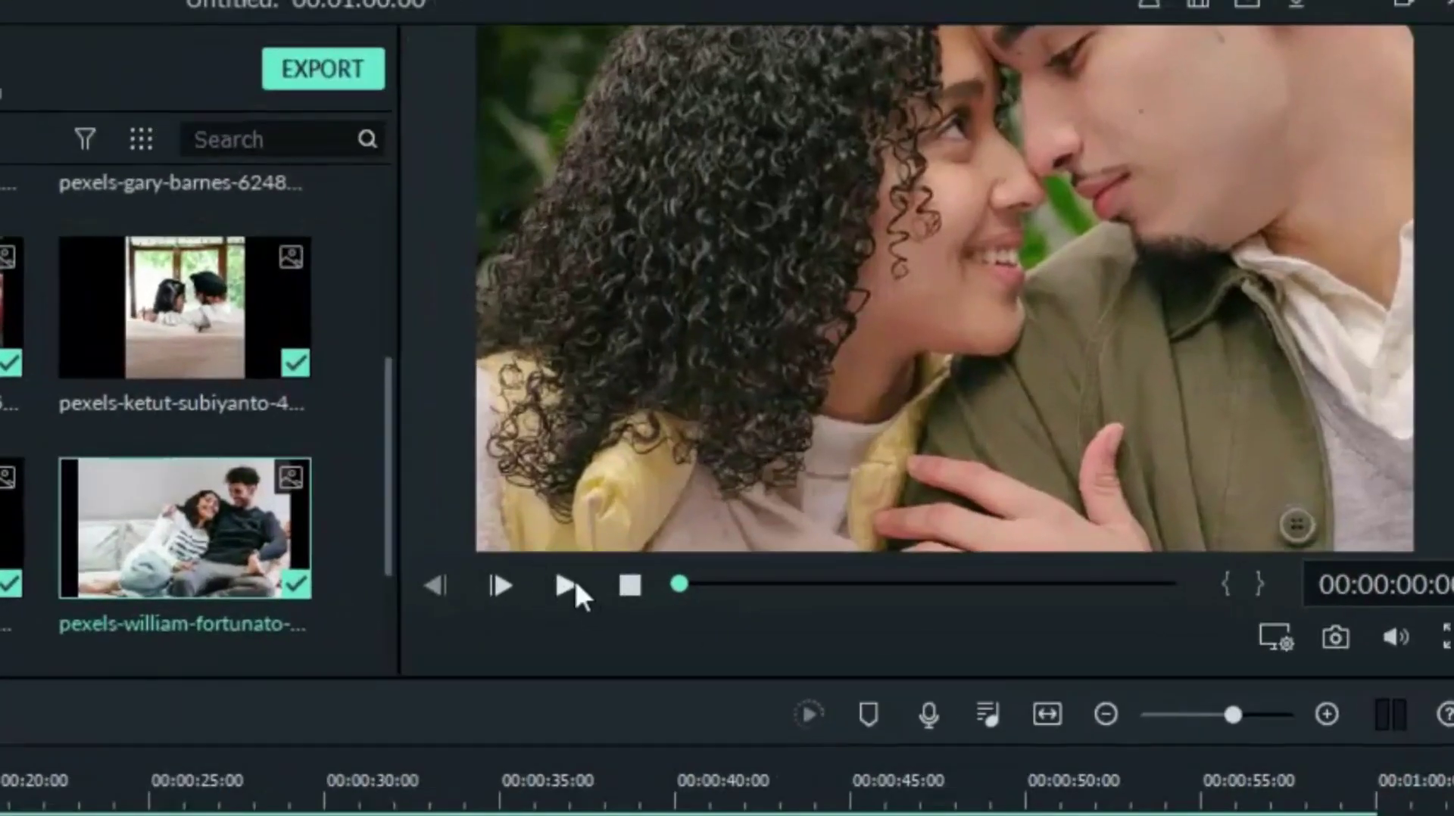
pyautogui.click(574, 584)
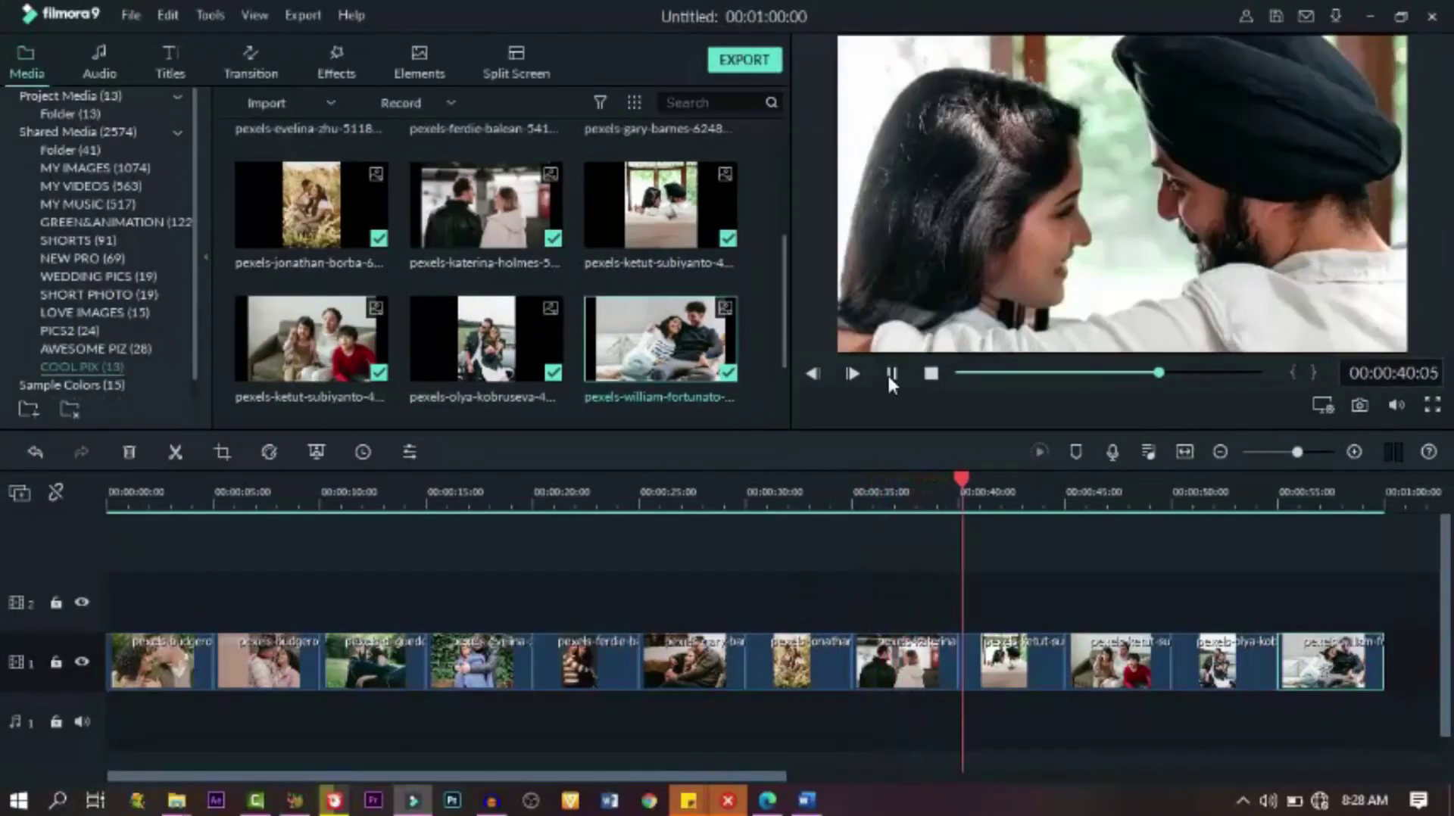
pyautogui.click(891, 376)
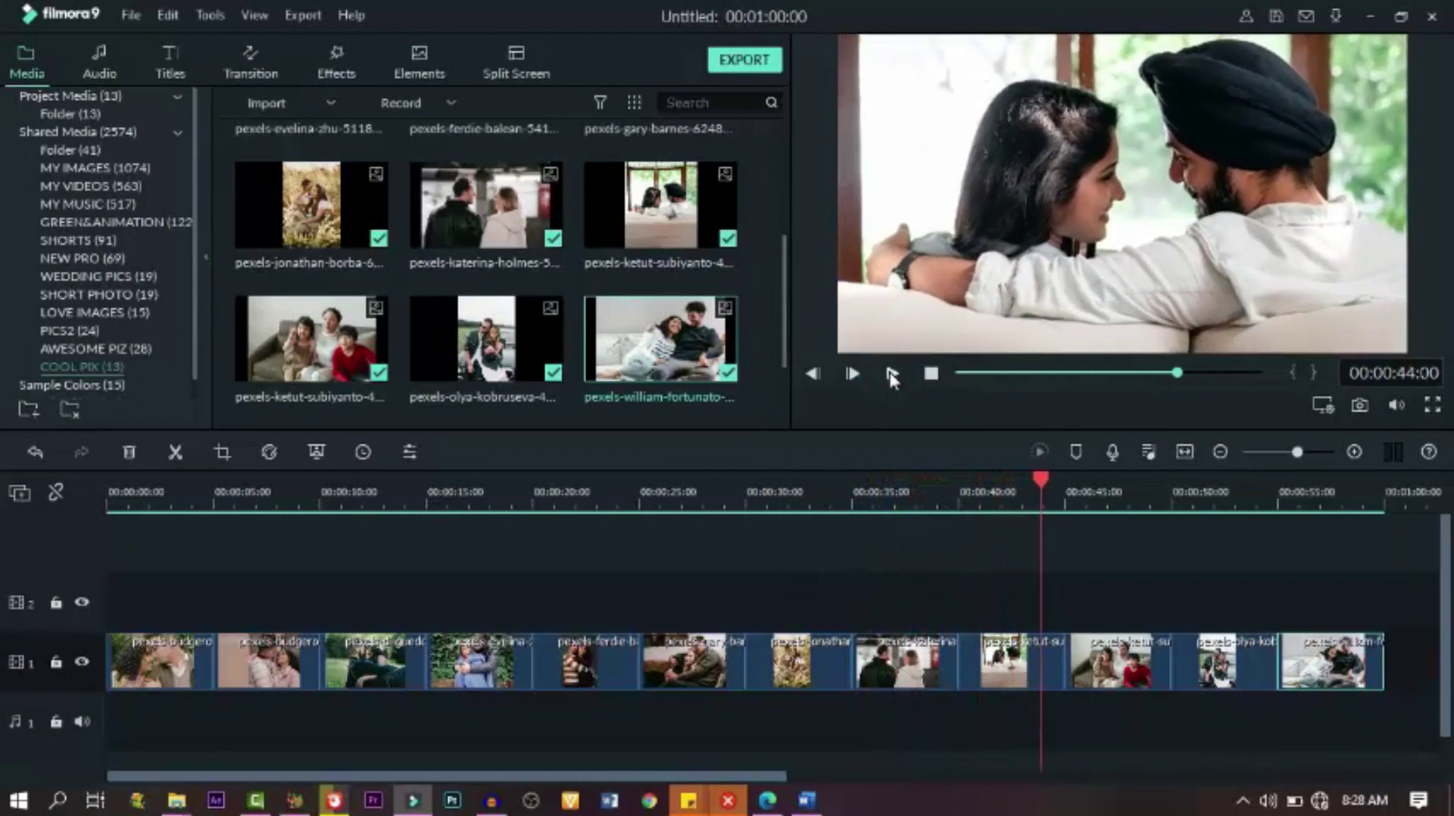
# - Place the Paint Brush Overlays clip at the start of video track 2 without changing the project settings, and set its blending mode to Screen
pyautogui.scroll(-2, 621, 379)
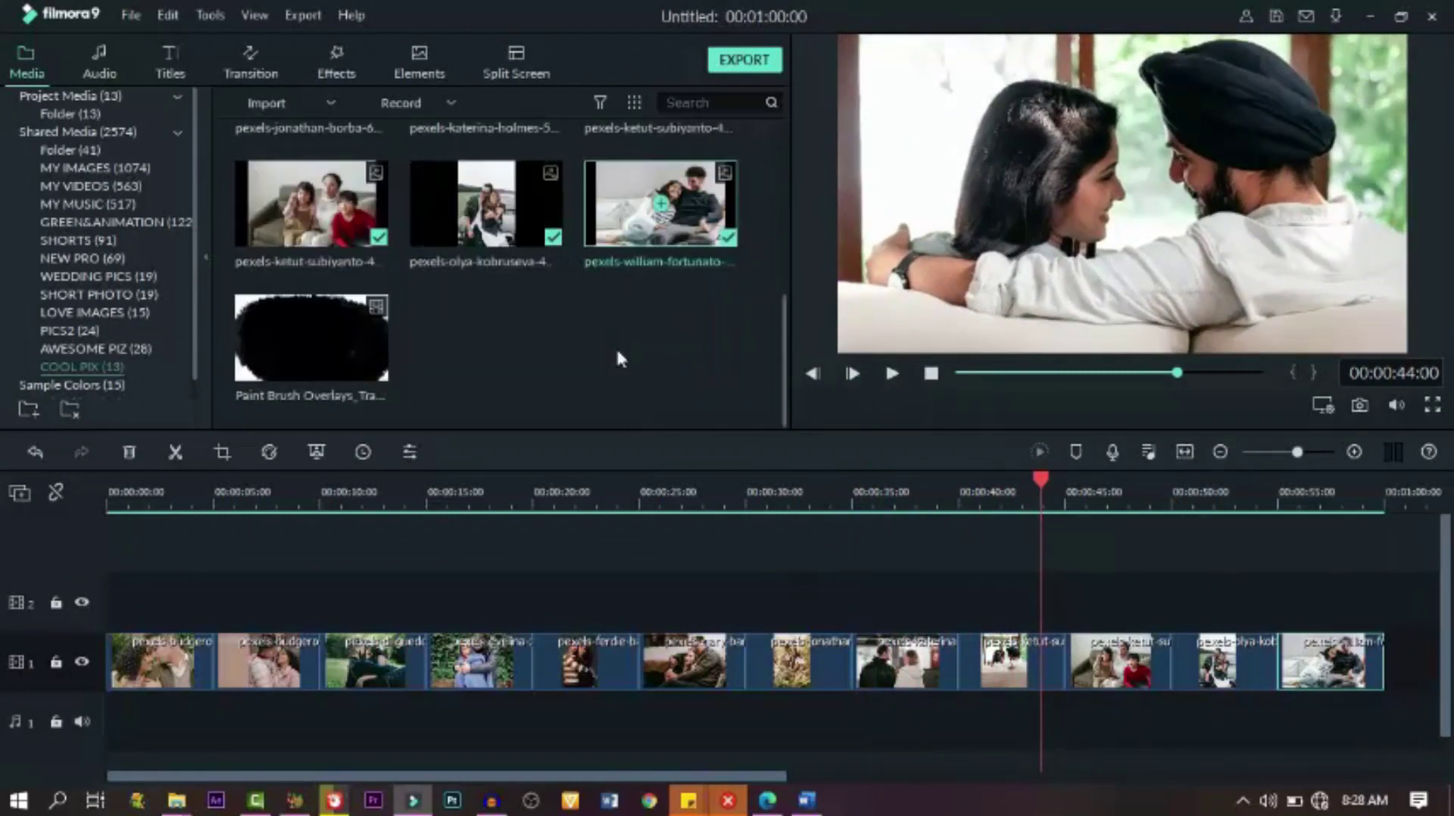
pyautogui.moveTo(351, 327)
pyautogui.mouseDown()
pyautogui.moveTo(242, 605)
pyautogui.moveTo(112, 610)
pyautogui.mouseUp()
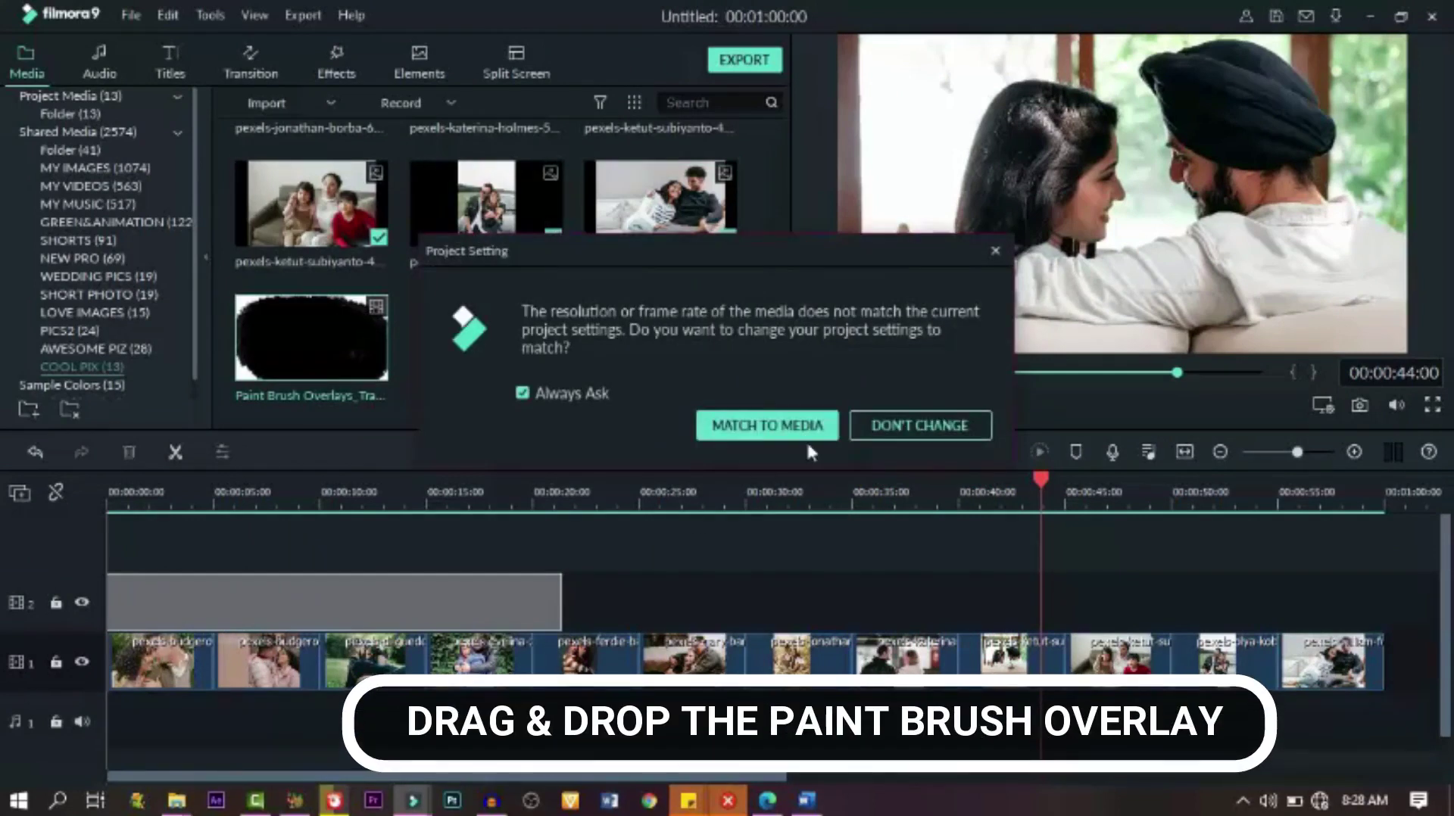
pyautogui.click(920, 426)
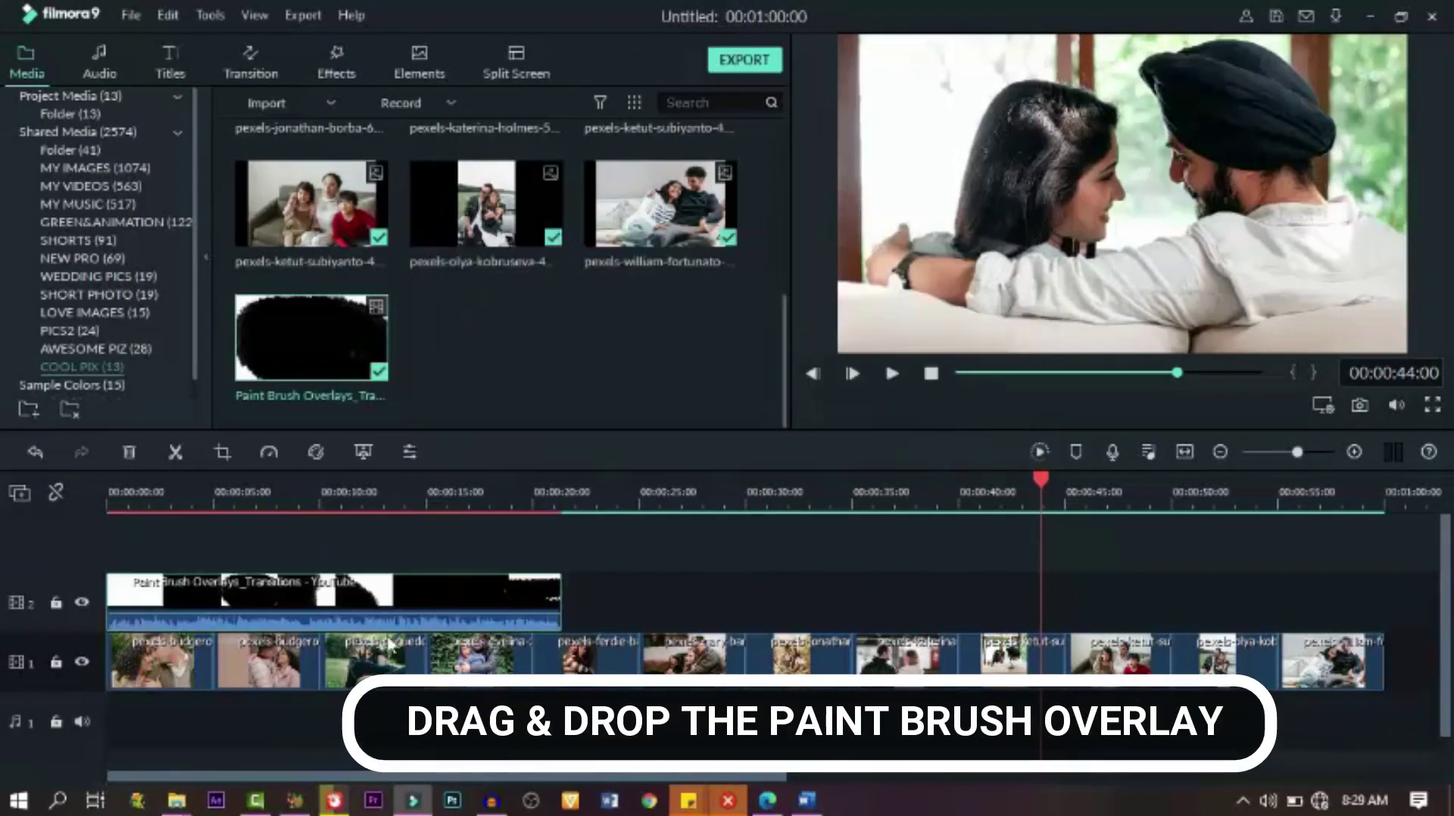
pyautogui.doubleClick(284, 587)
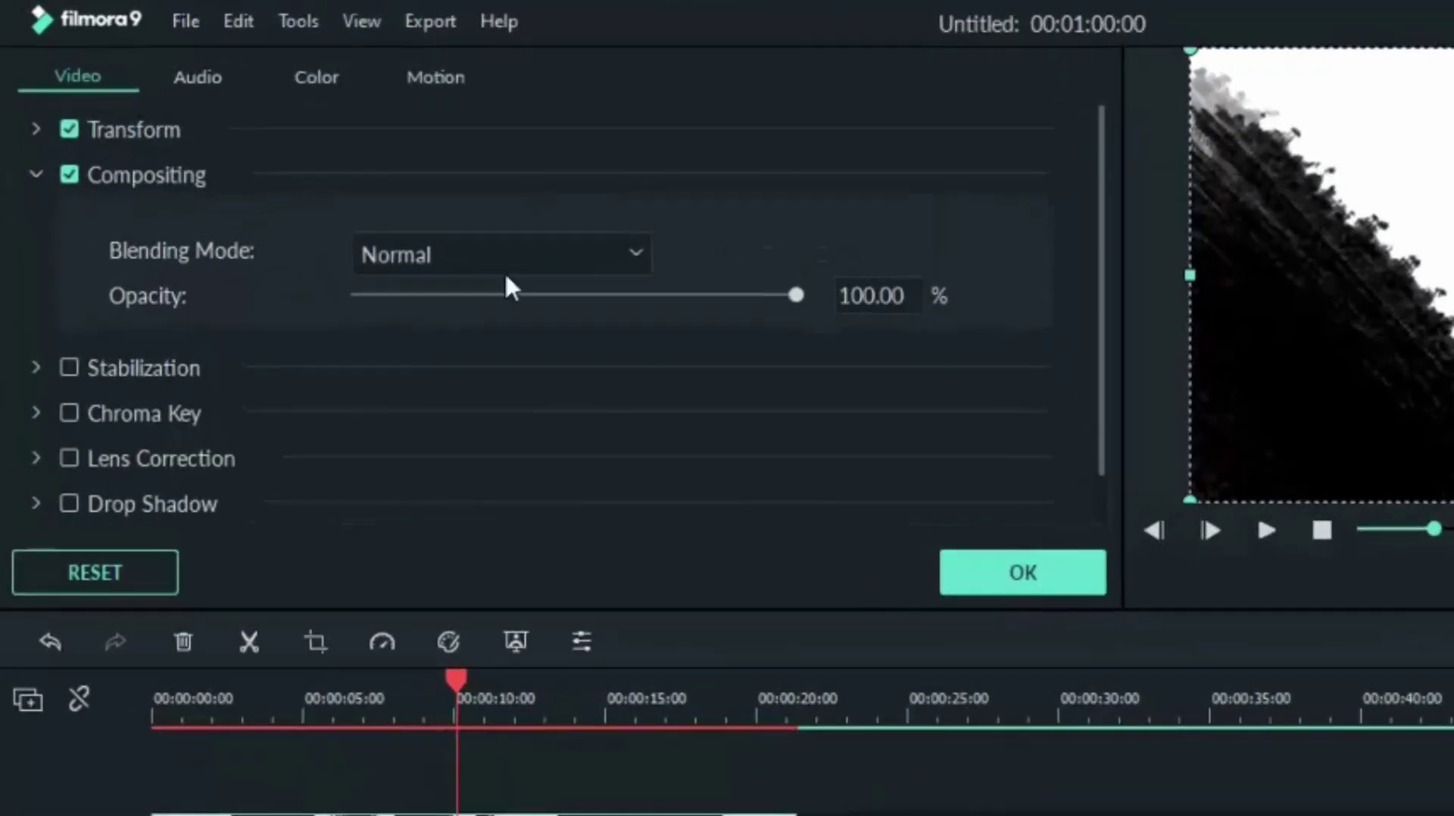
pyautogui.click(506, 258)
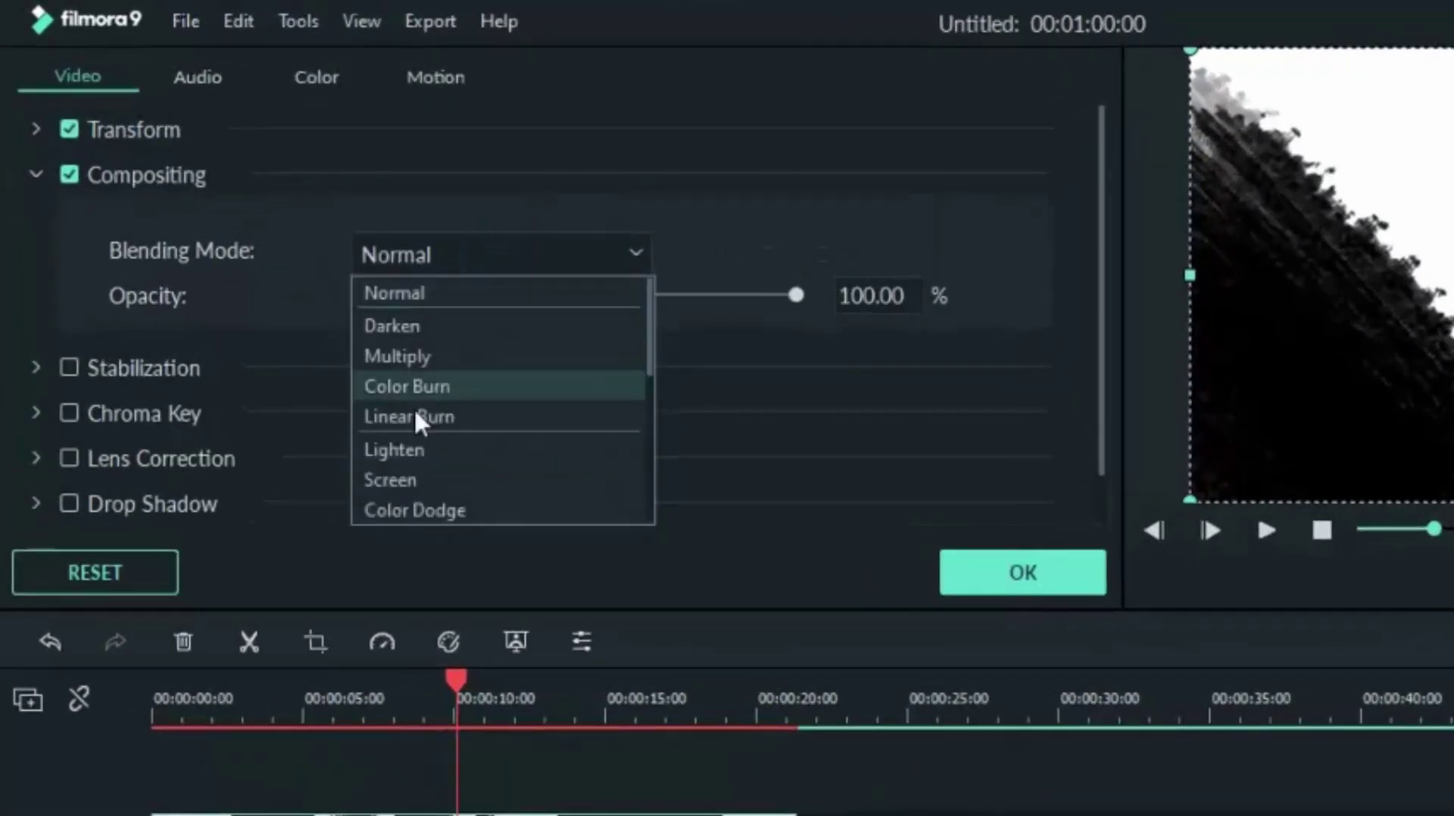
pyautogui.click(372, 479)
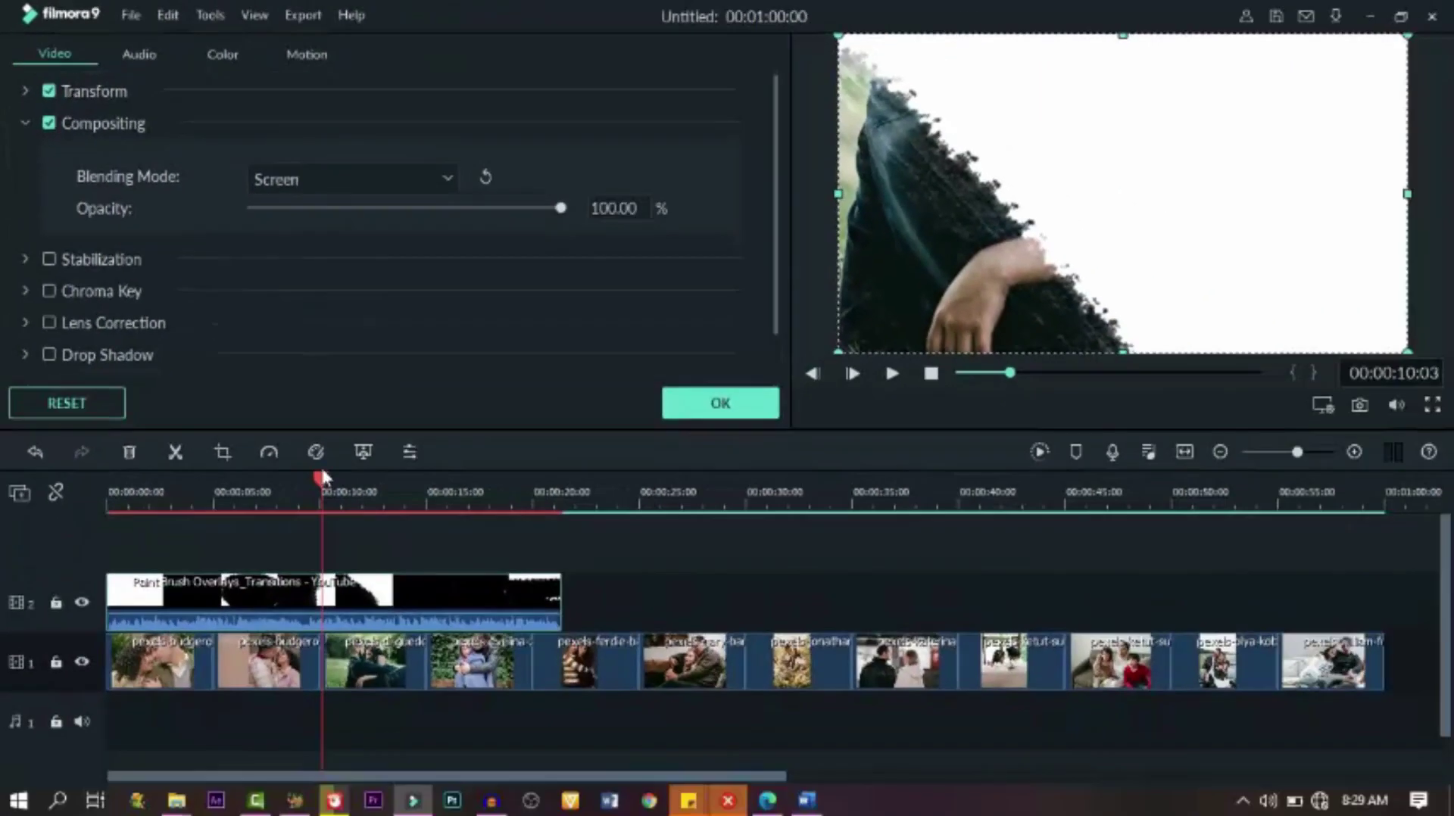
# - Play the slideshow with the paint brush overlay from the beginning, pausing during the fifth photo
pyautogui.moveTo(322, 475); pyautogui.dragTo(16, 569)
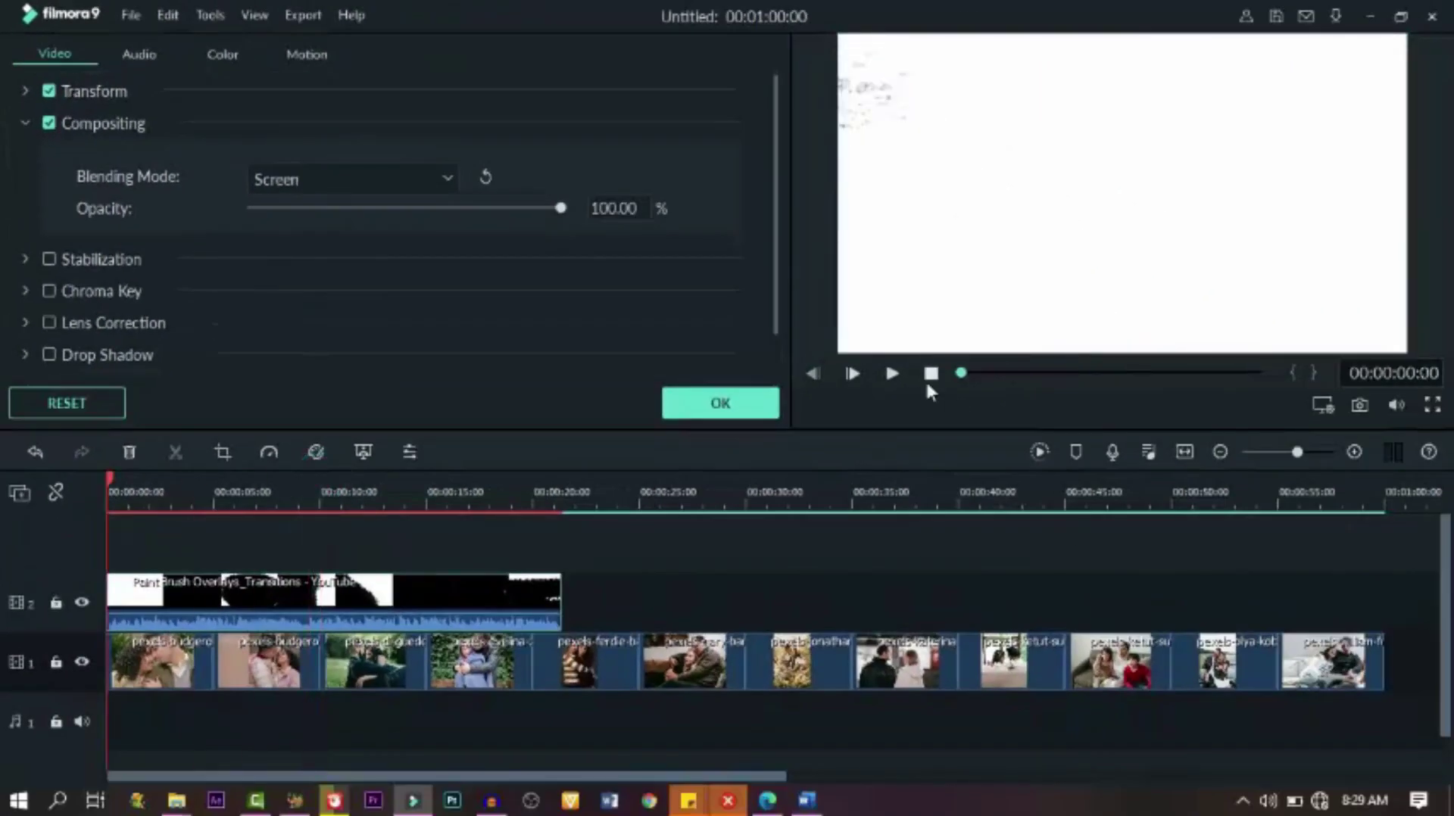
pyautogui.click(895, 372)
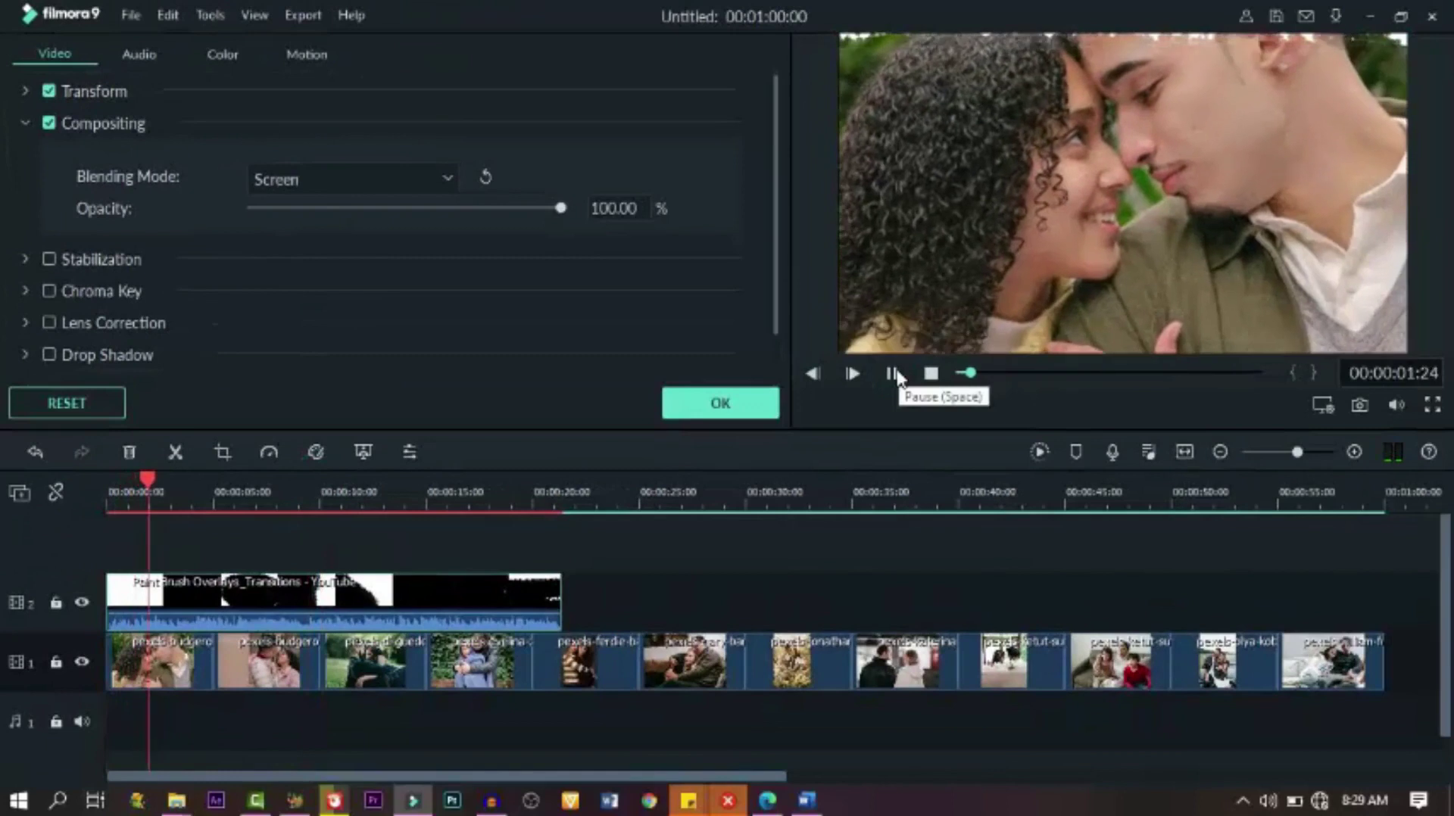
pyautogui.click(560, 209)
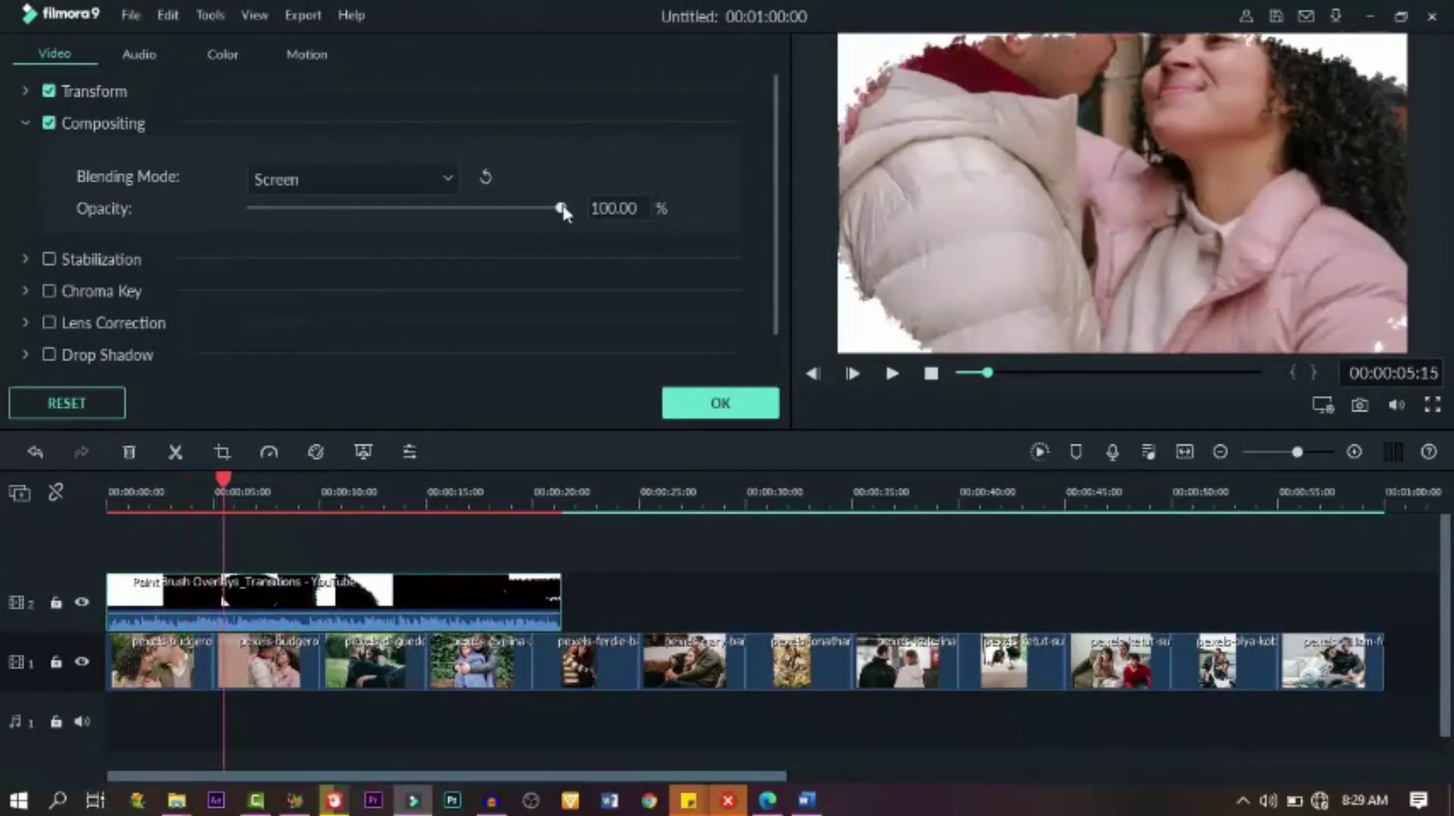
pyautogui.moveTo(533, 217); pyautogui.dragTo(442, 220)
pyautogui.press('space')
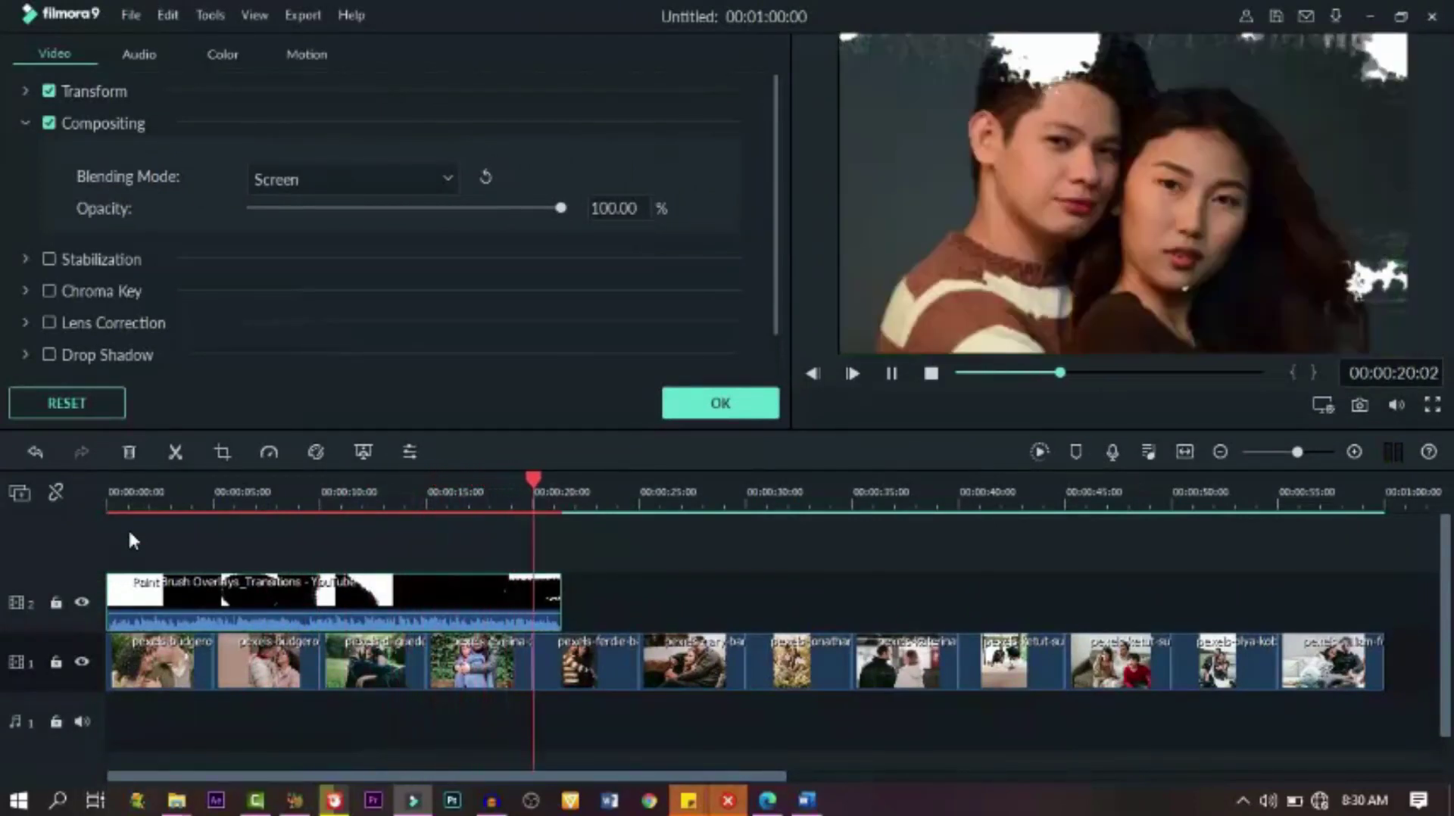
pyautogui.press('space')
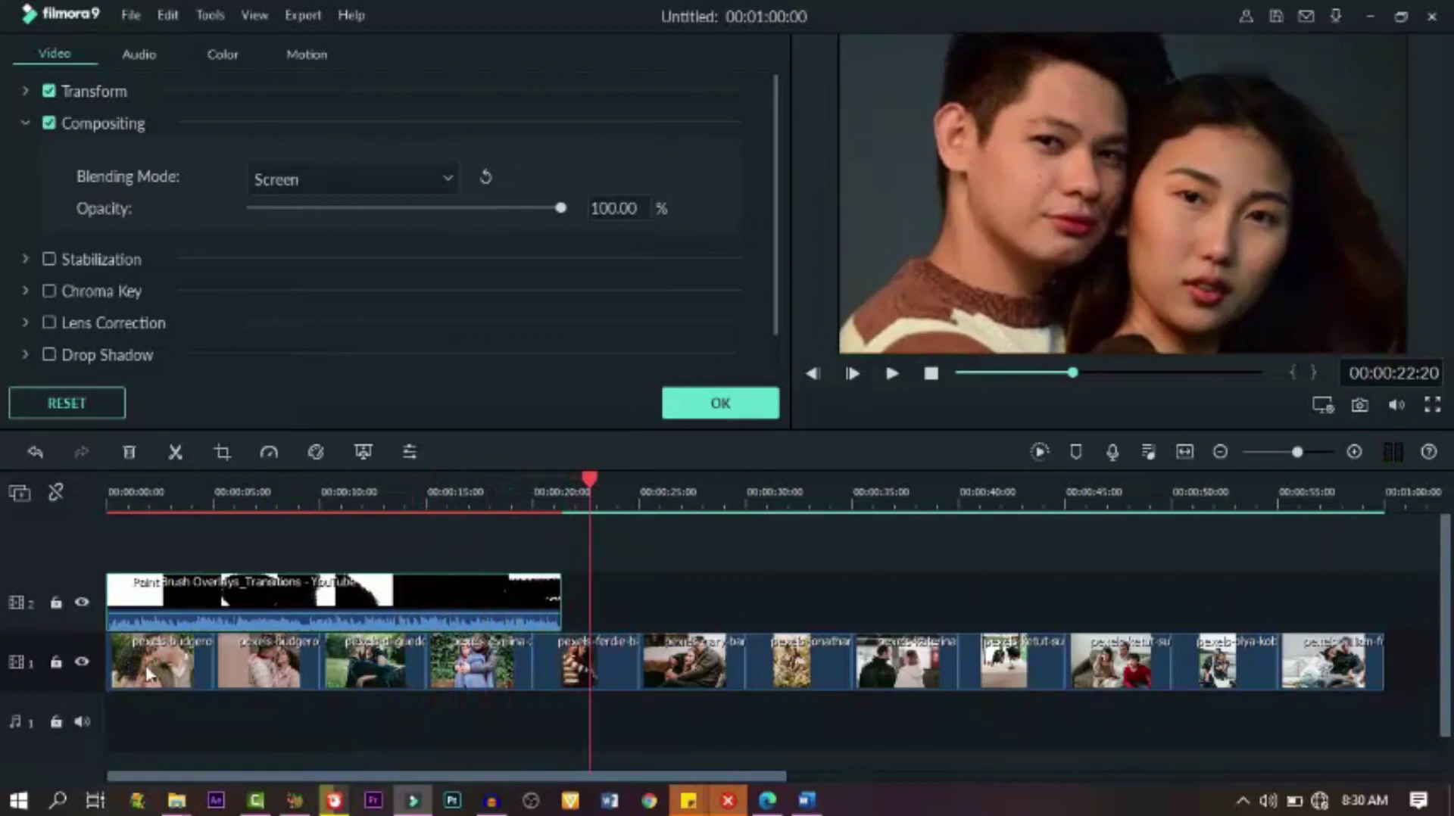
# - Add two more Paint Brush Overlays clips end to end on video track 2, starting at 00:00:21:01, to extend the overlay across the remaining photos
pyautogui.rightClick(439, 595)
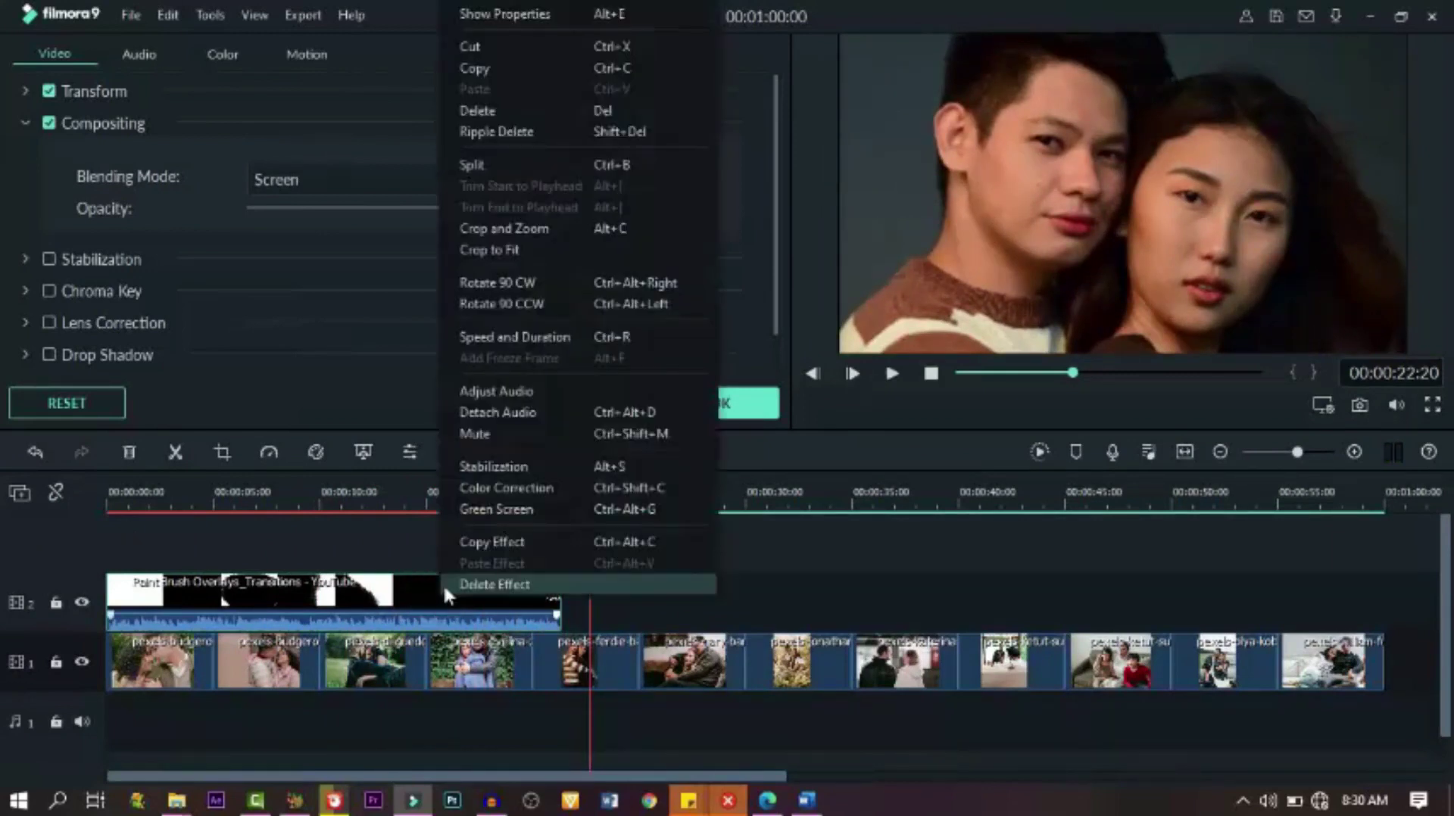
pyautogui.click(503, 67)
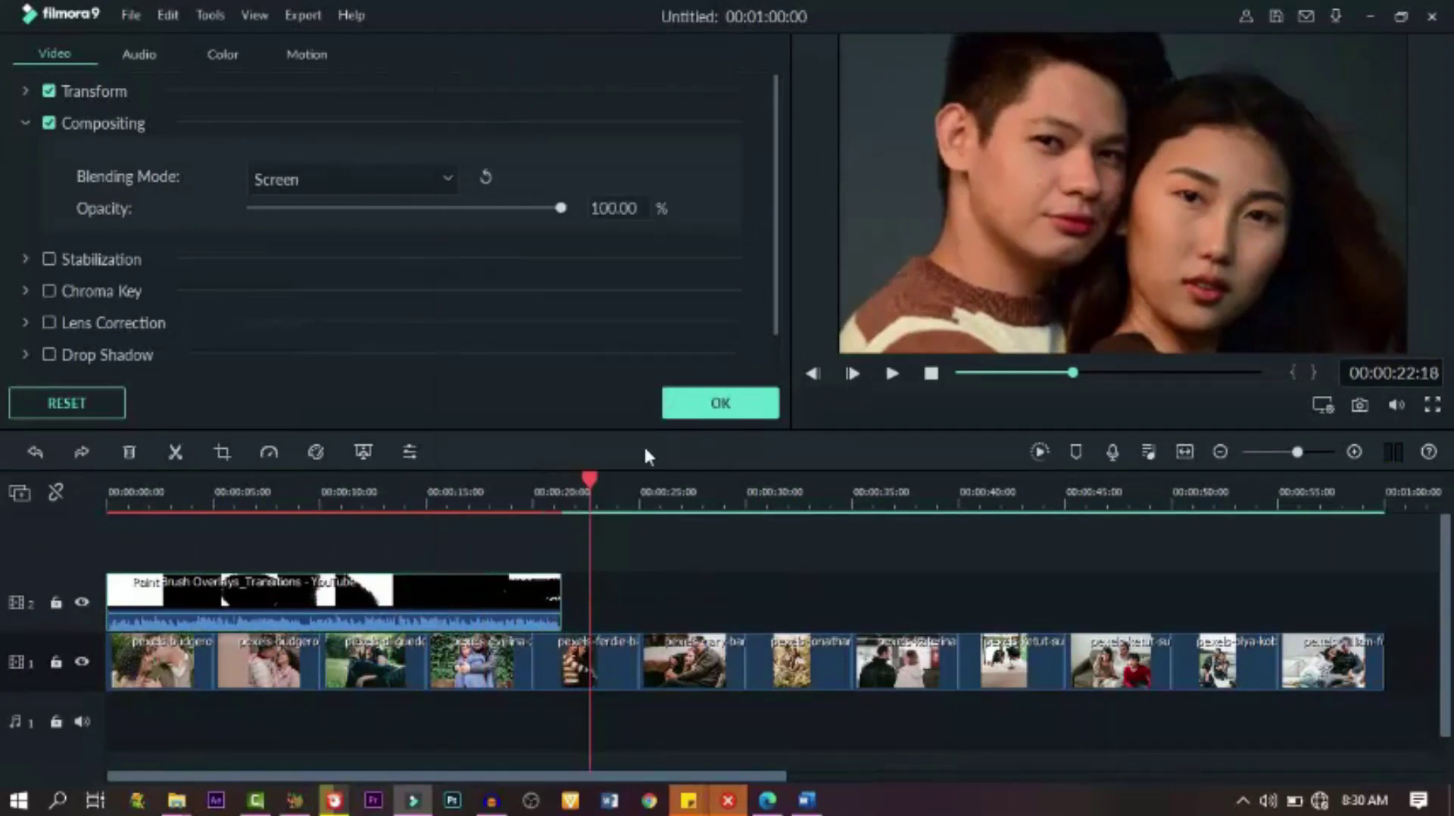
pyautogui.click(727, 404)
pyautogui.moveTo(589, 478); pyautogui.dragTo(554, 480)
pyautogui.click(314, 336)
pyautogui.hotkey('ctrl', 'v')
pyautogui.moveTo(356, 331)
pyautogui.mouseDown()
pyautogui.moveTo(1068, 628)
pyautogui.moveTo(1014, 618)
pyautogui.mouseUp()
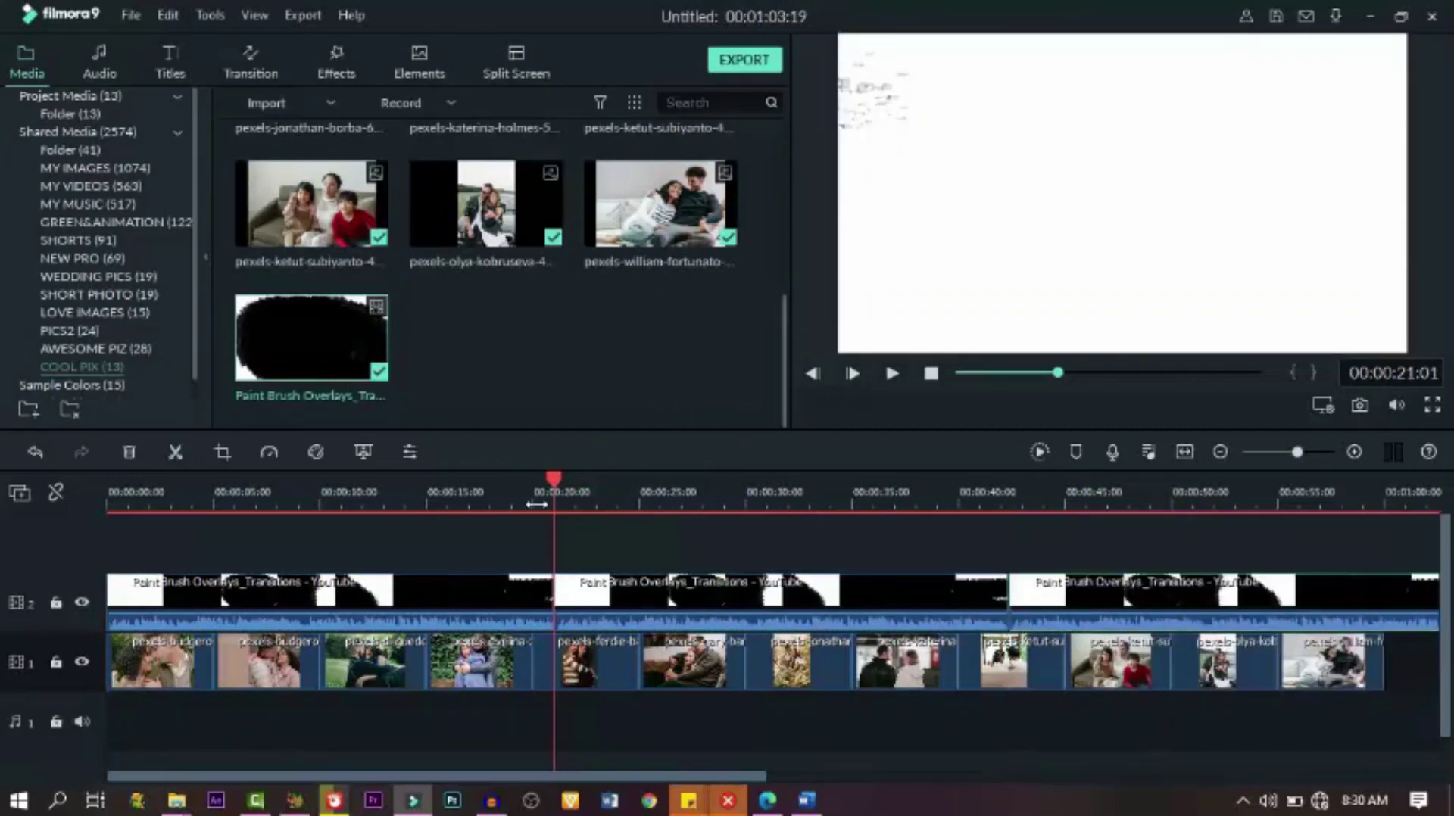
# - Set the blending mode of the second and third paint brush overlay clips to Screen
pyautogui.press('space')
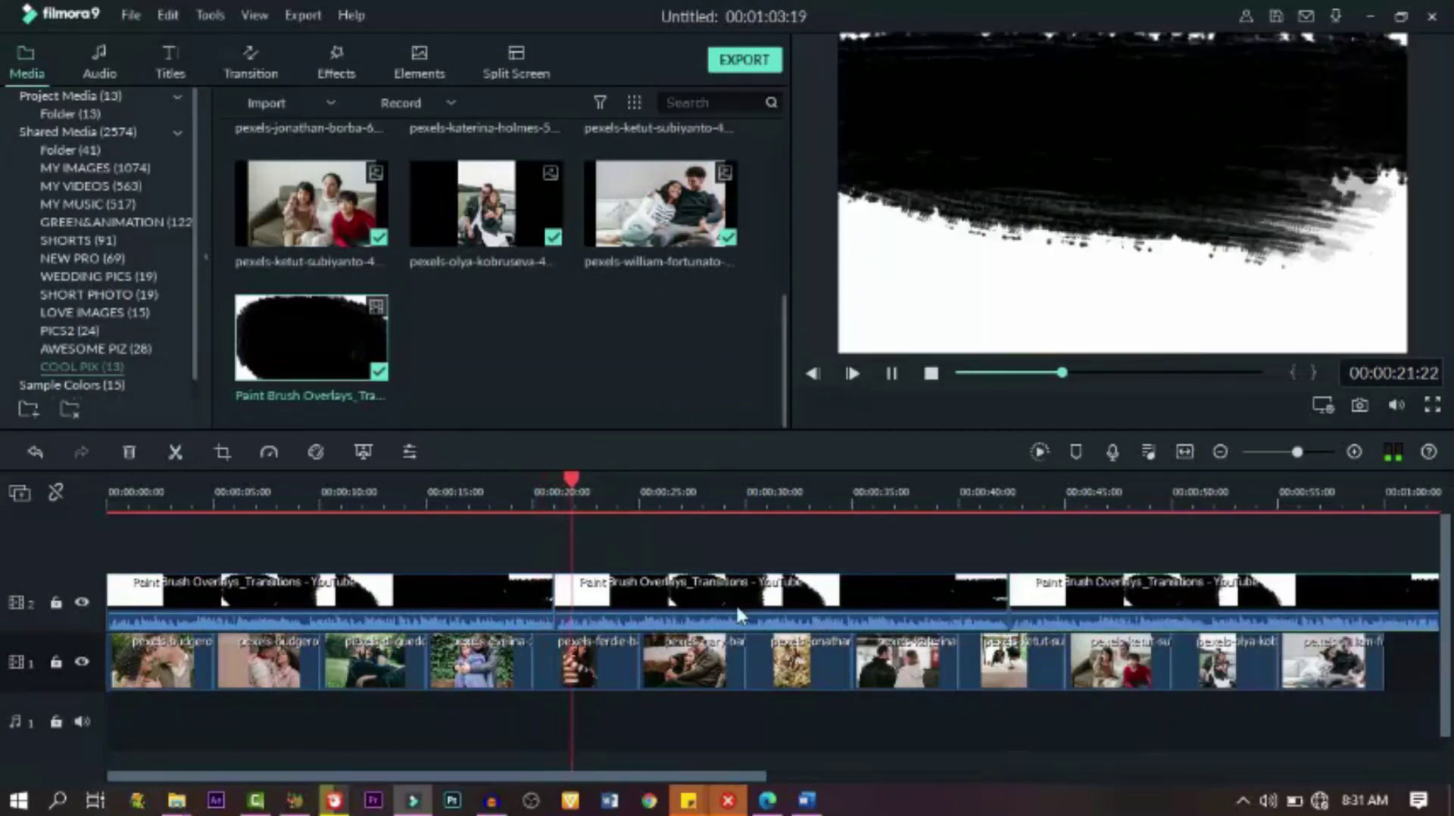
pyautogui.click(726, 590)
pyautogui.doubleClick(726, 588)
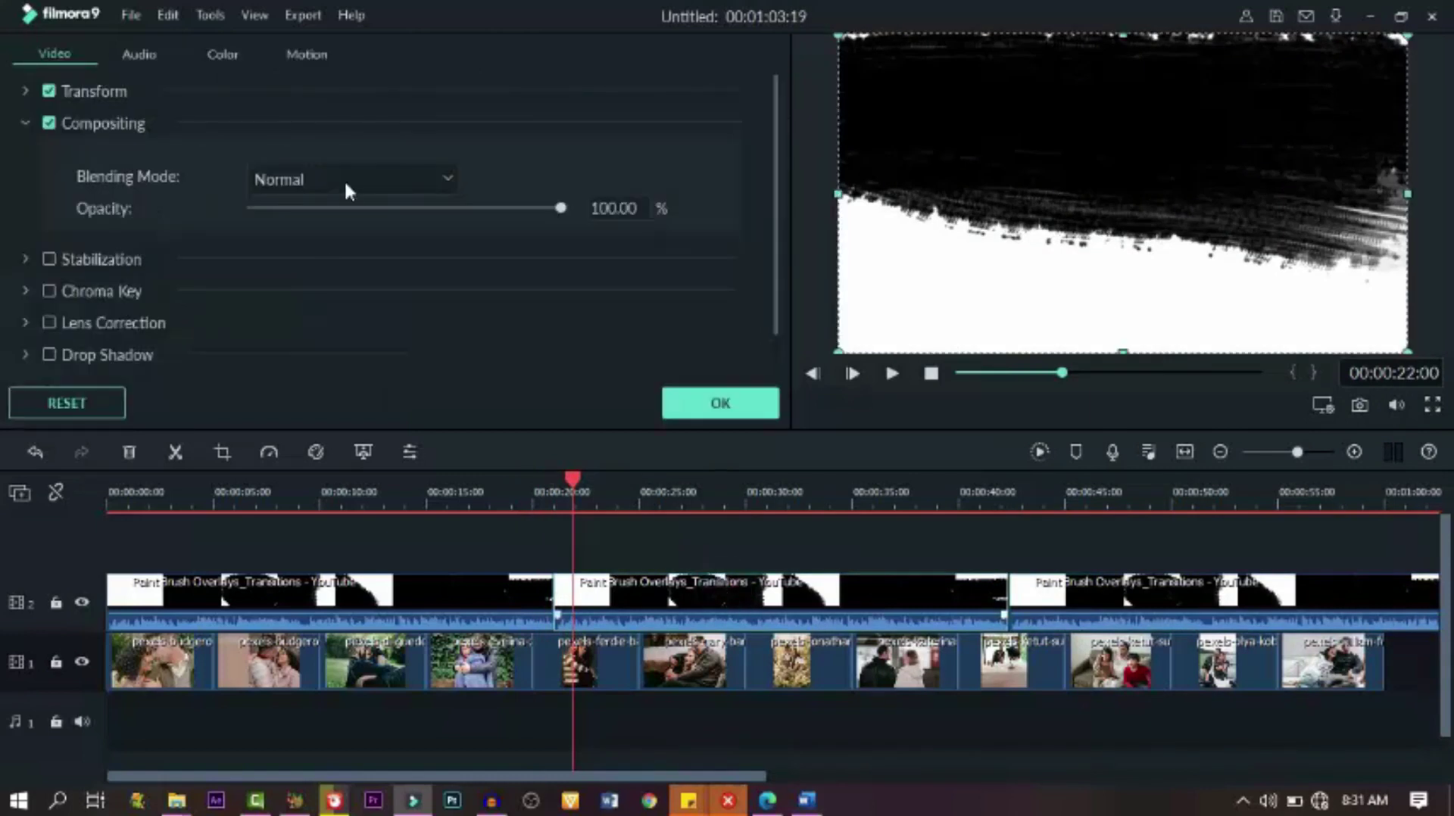
pyautogui.click(344, 191)
pyautogui.click(286, 335)
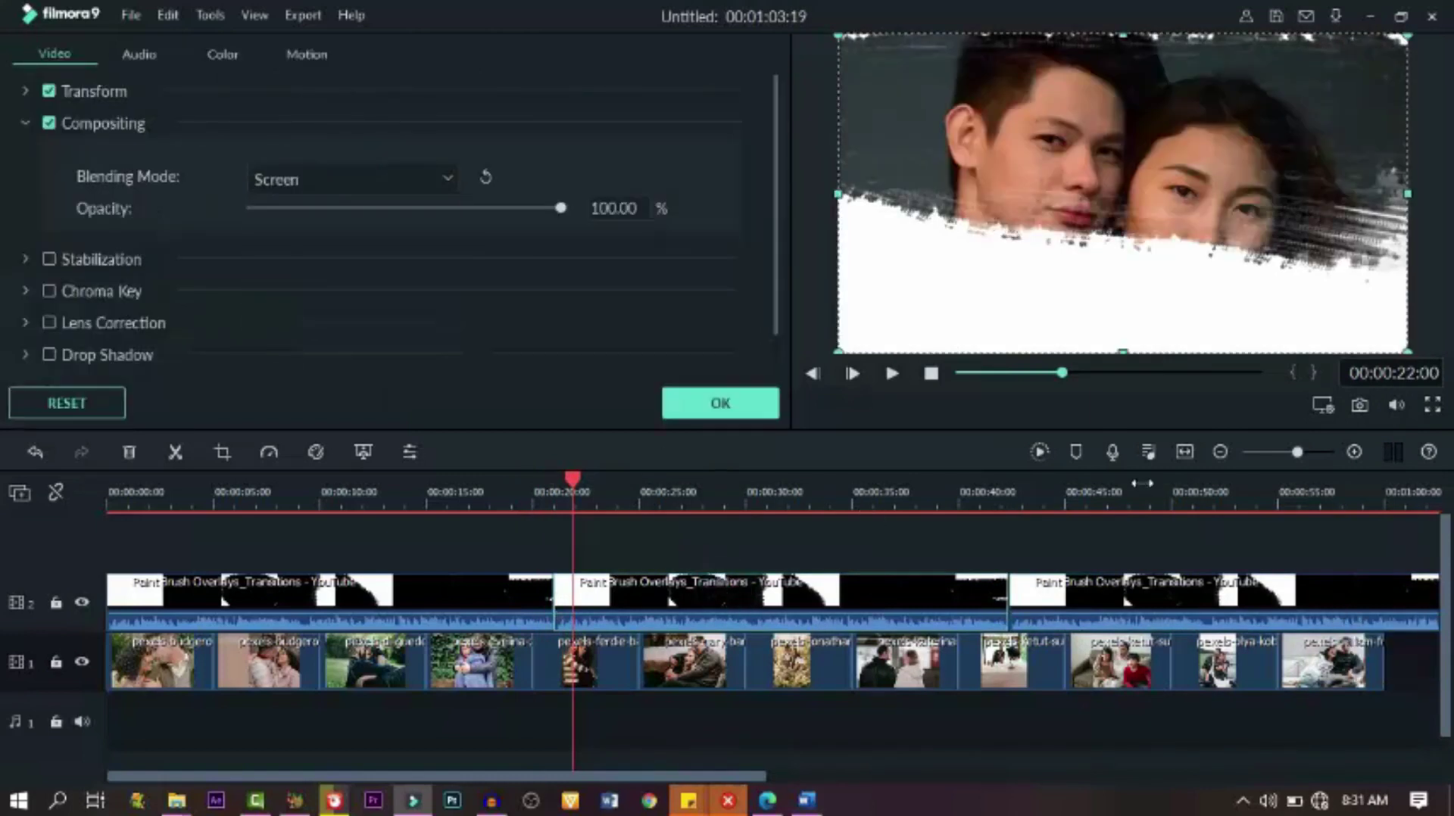
pyautogui.click(1169, 591)
pyautogui.click(397, 177)
pyautogui.click(278, 338)
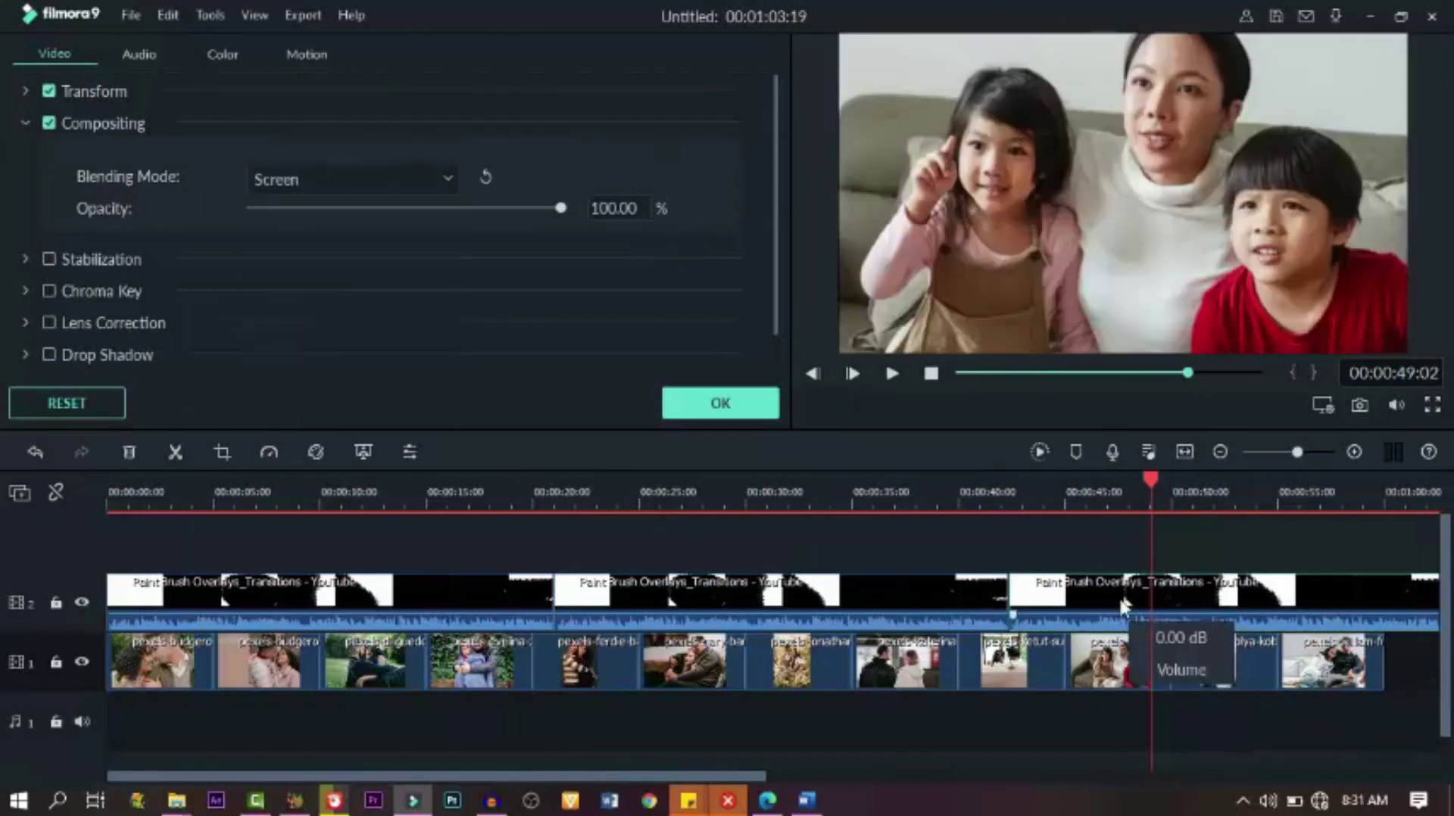
# - Trim the end of the third paint brush overlay to the end of the last photo at 00:01:00:00
pyautogui.moveTo(695, 757); pyautogui.dragTo(886, 757)
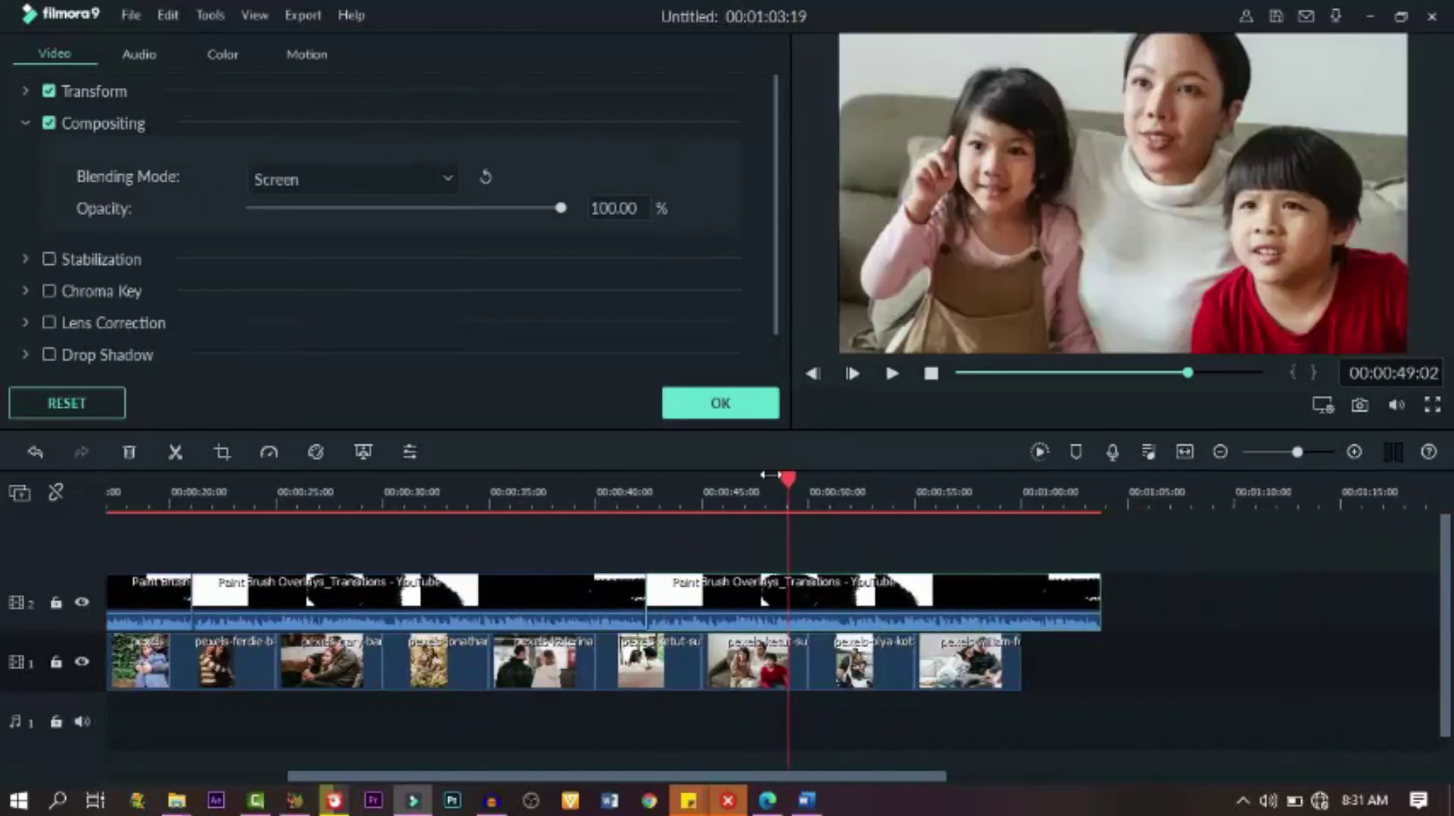
pyautogui.moveTo(1015, 555); pyautogui.dragTo(1023, 555)
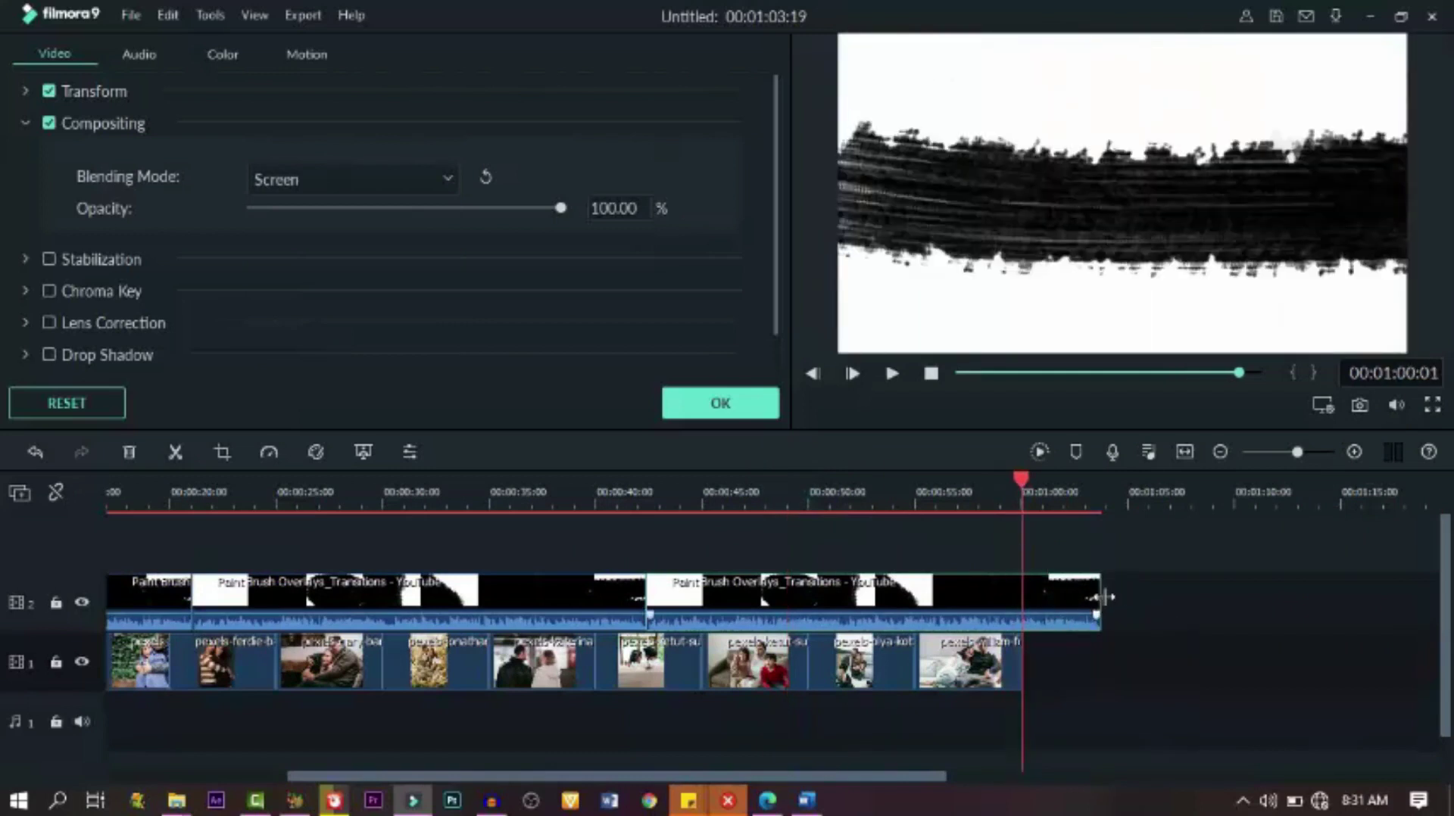
pyautogui.moveTo(1102, 597); pyautogui.dragTo(1021, 602)
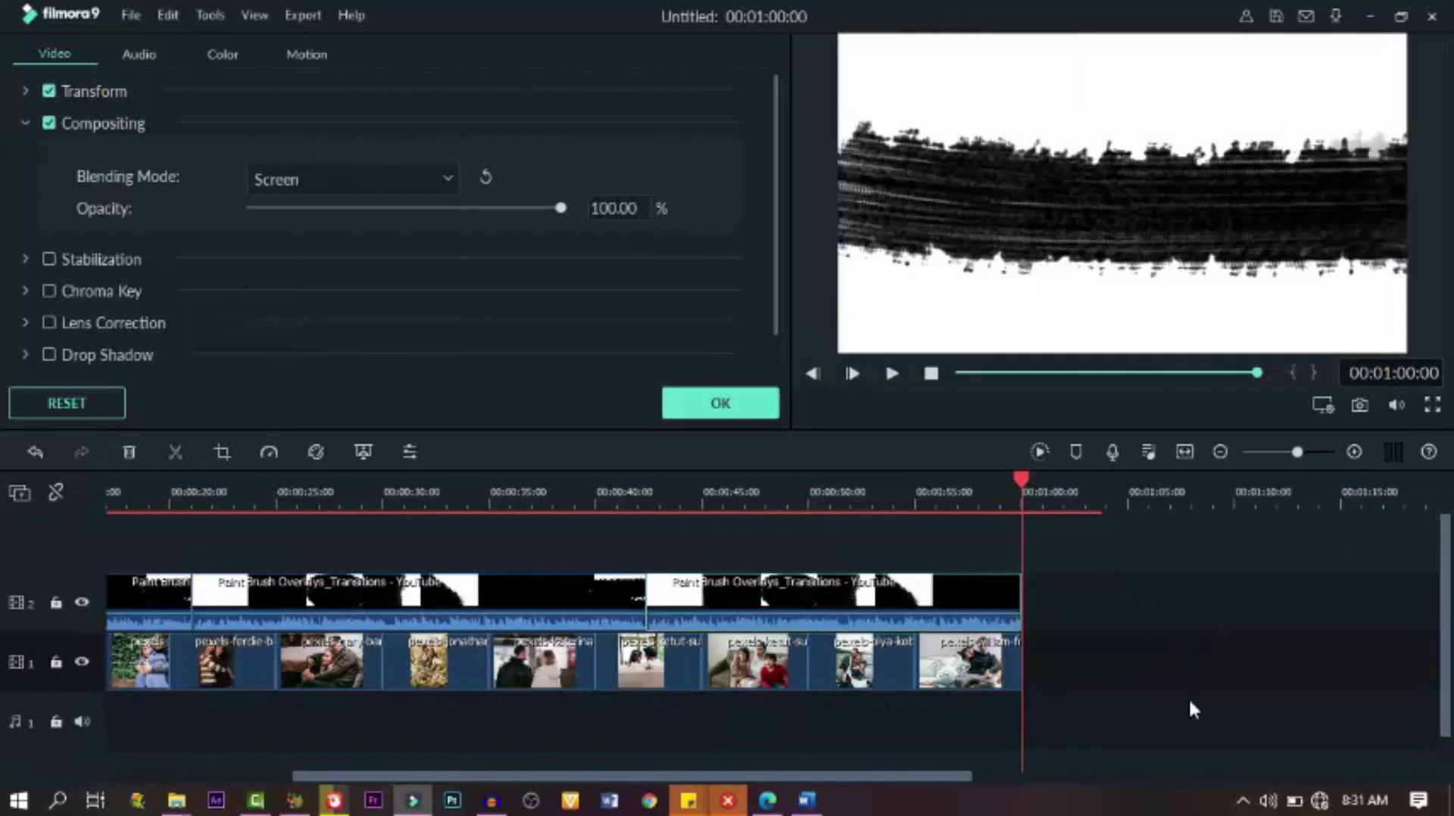
# - Play the slideshow with the overlays from the beginning into the second photo, and close the overlay's settings
pyautogui.moveTo(895, 777); pyautogui.dragTo(633, 767)
pyautogui.click(276, 500)
pyautogui.press('space')
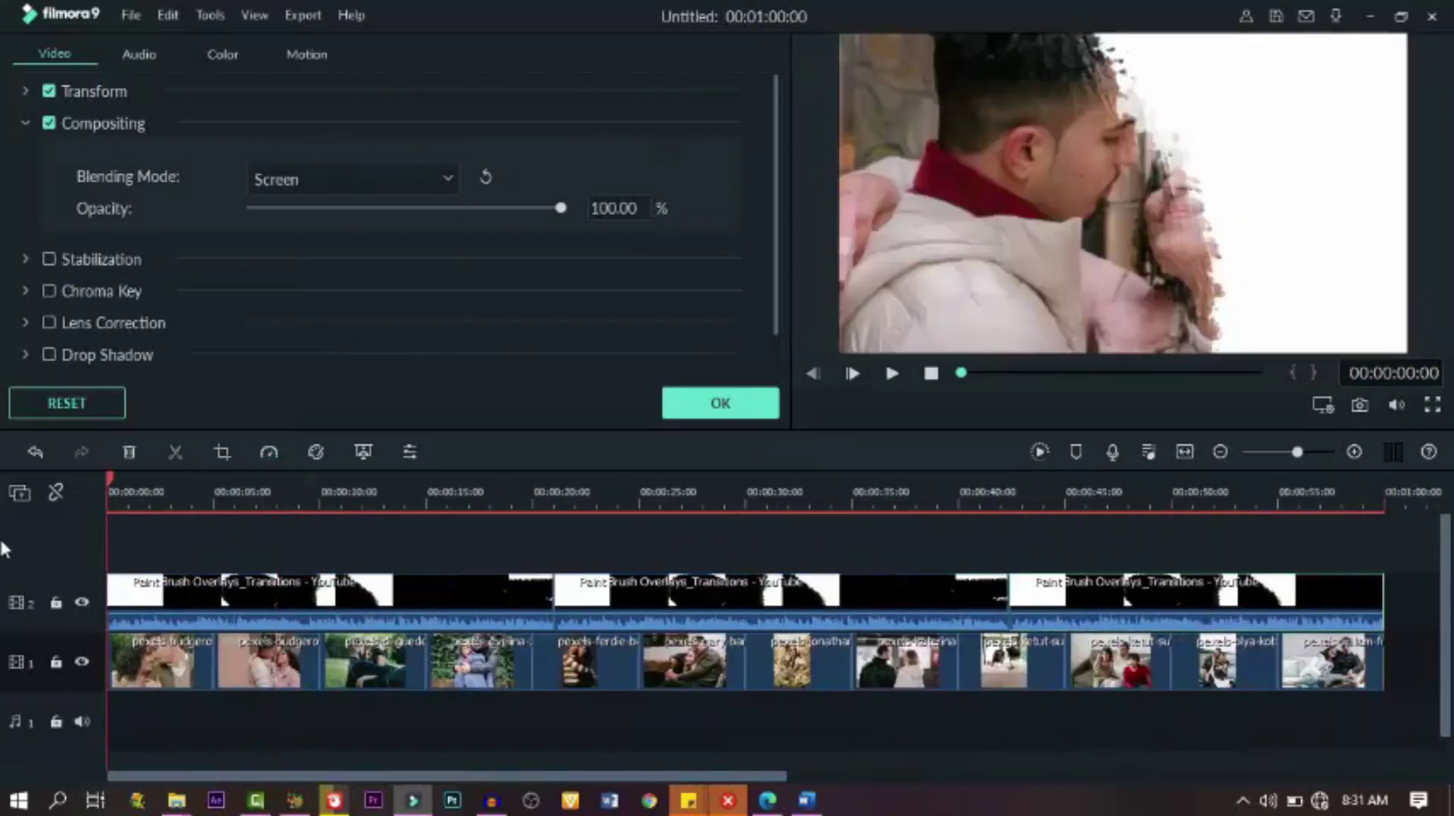
pyautogui.click(736, 410)
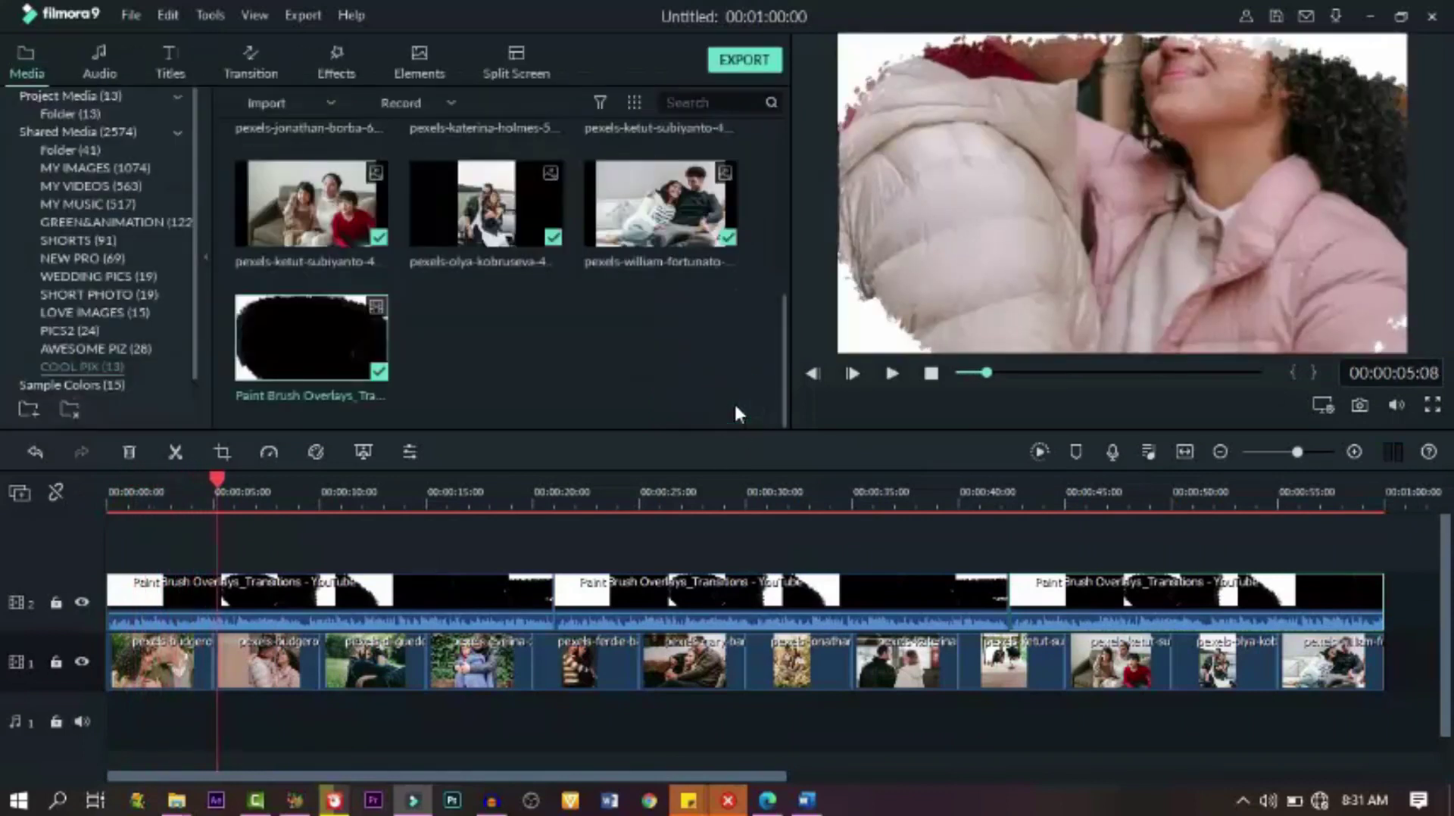
# - Detach the audio from all three paint brush overlay clips
pyautogui.rightClick(394, 593)
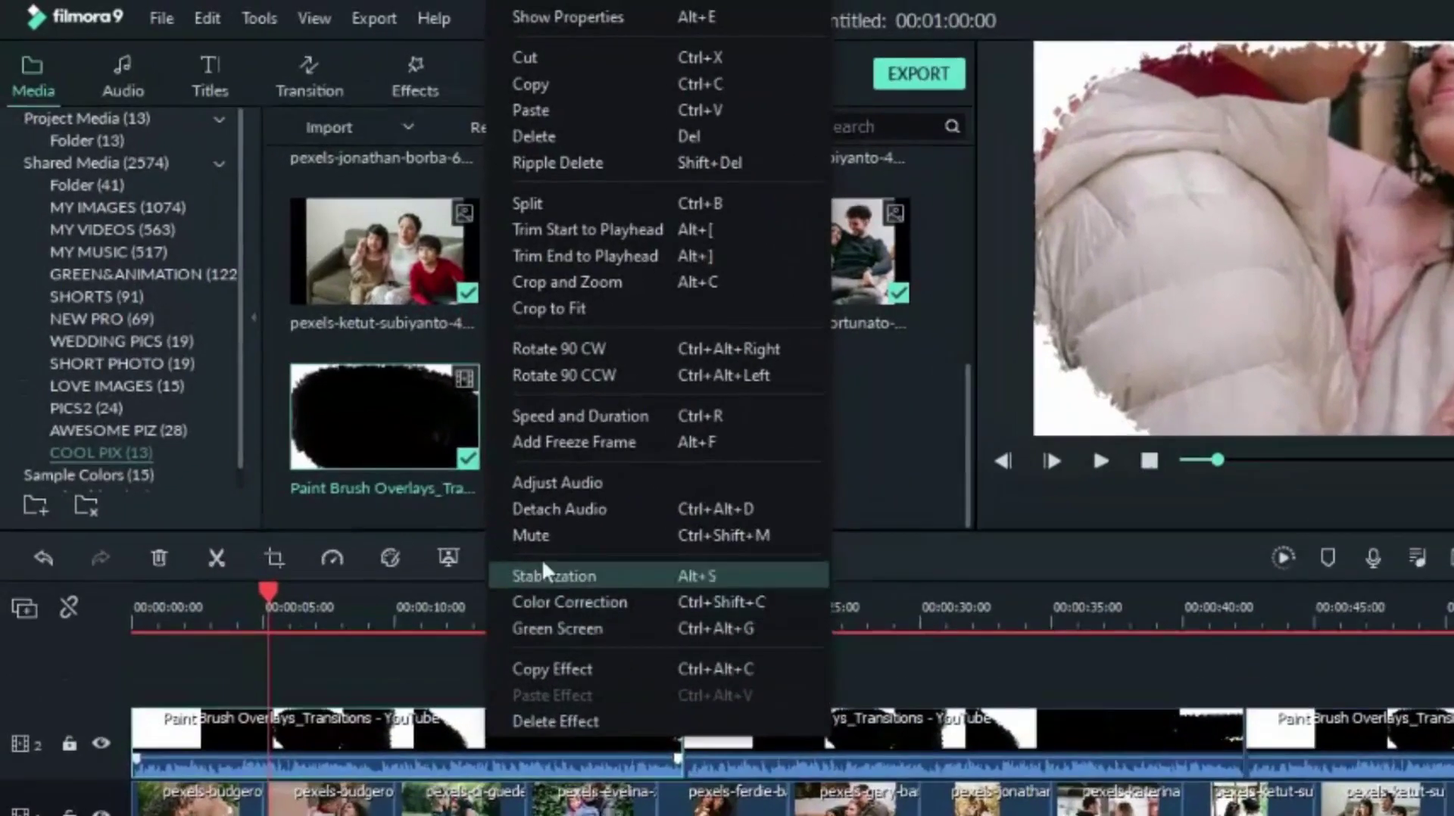
pyautogui.click(560, 507)
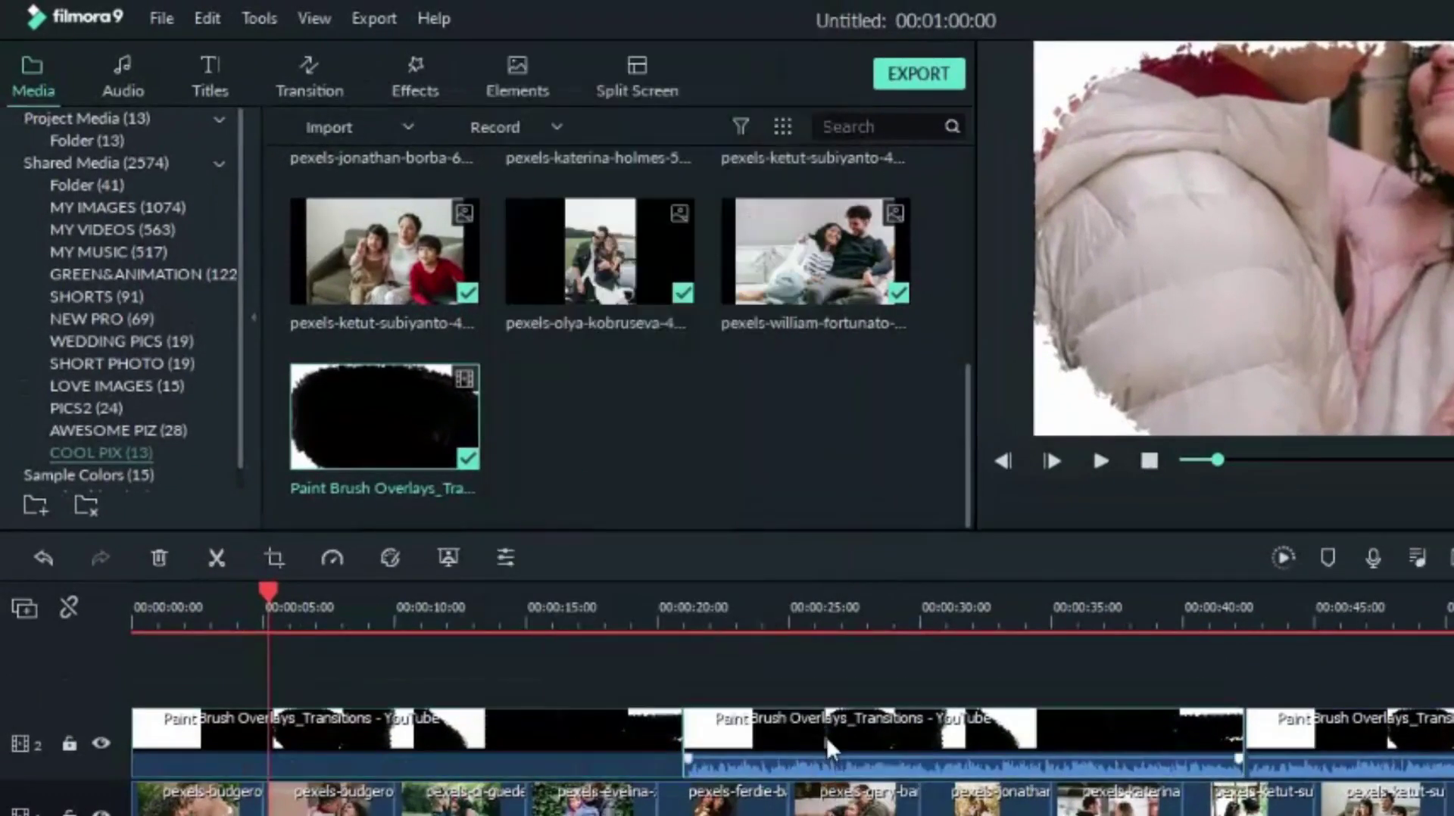
pyautogui.rightClick(826, 737)
pyautogui.click(913, 507)
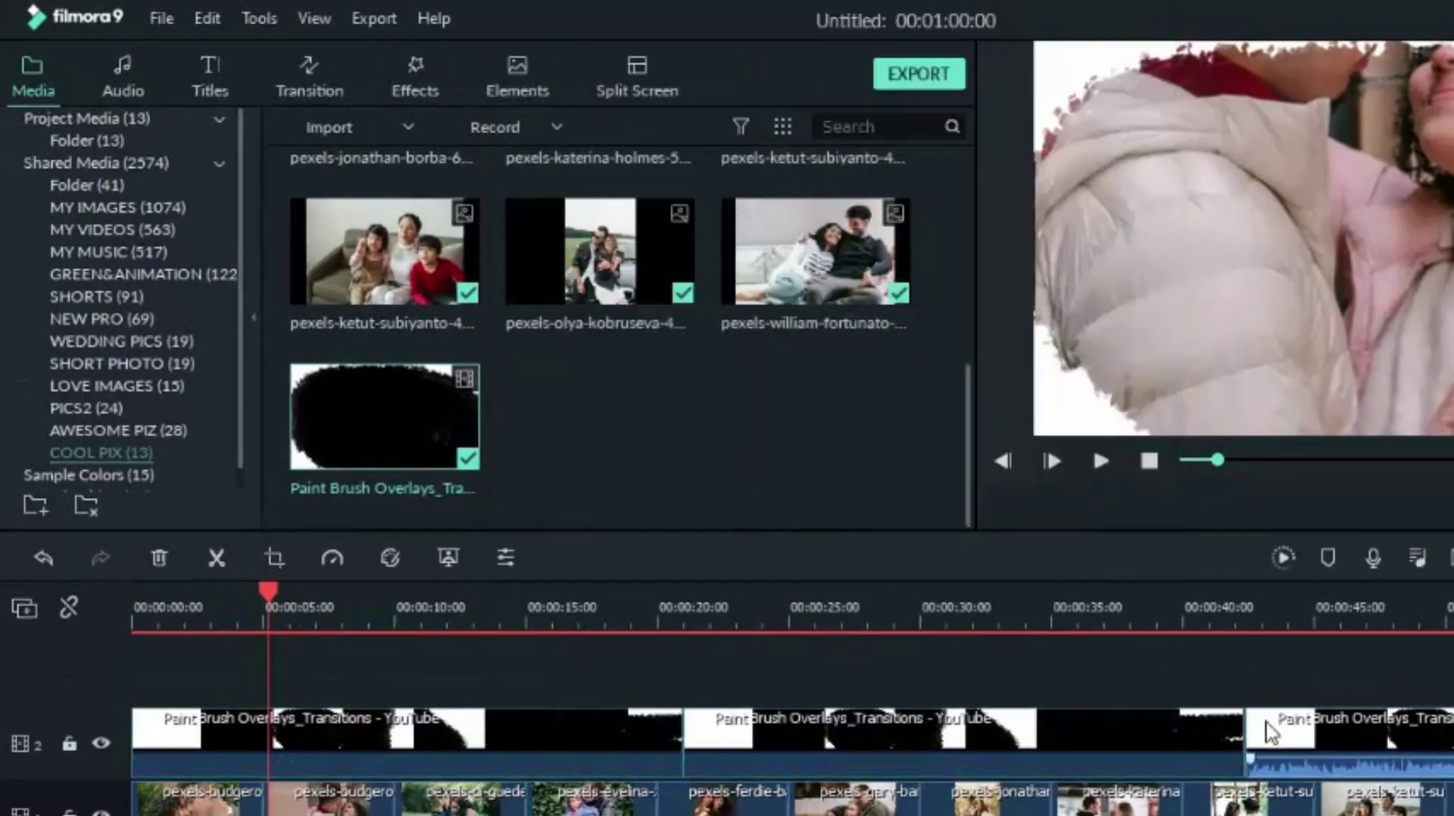
pyautogui.rightClick(1269, 731)
pyautogui.click(1317, 507)
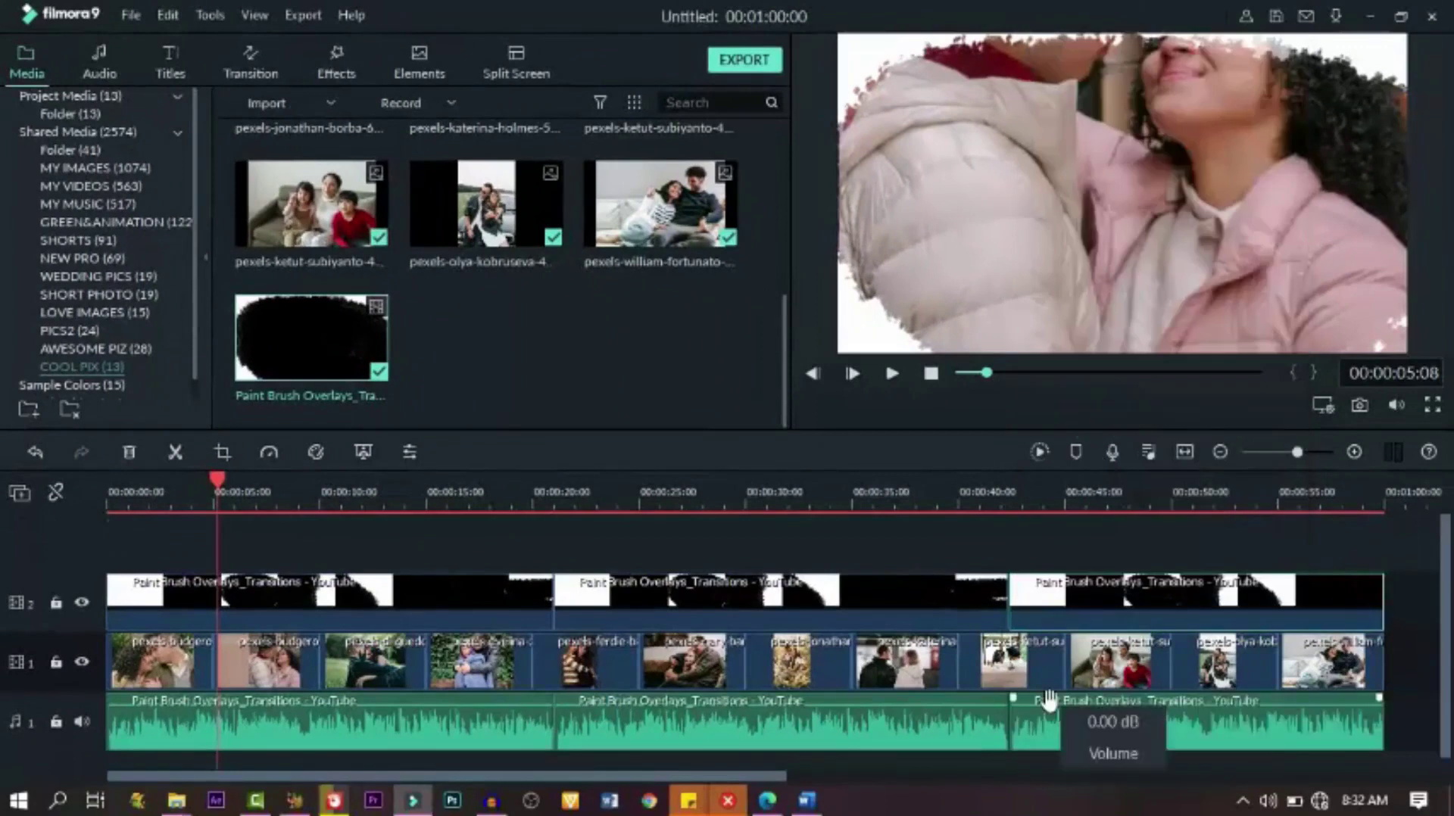
# - Delete the three detached overlay audio clips from audio track 1
pyautogui.click(492, 729)
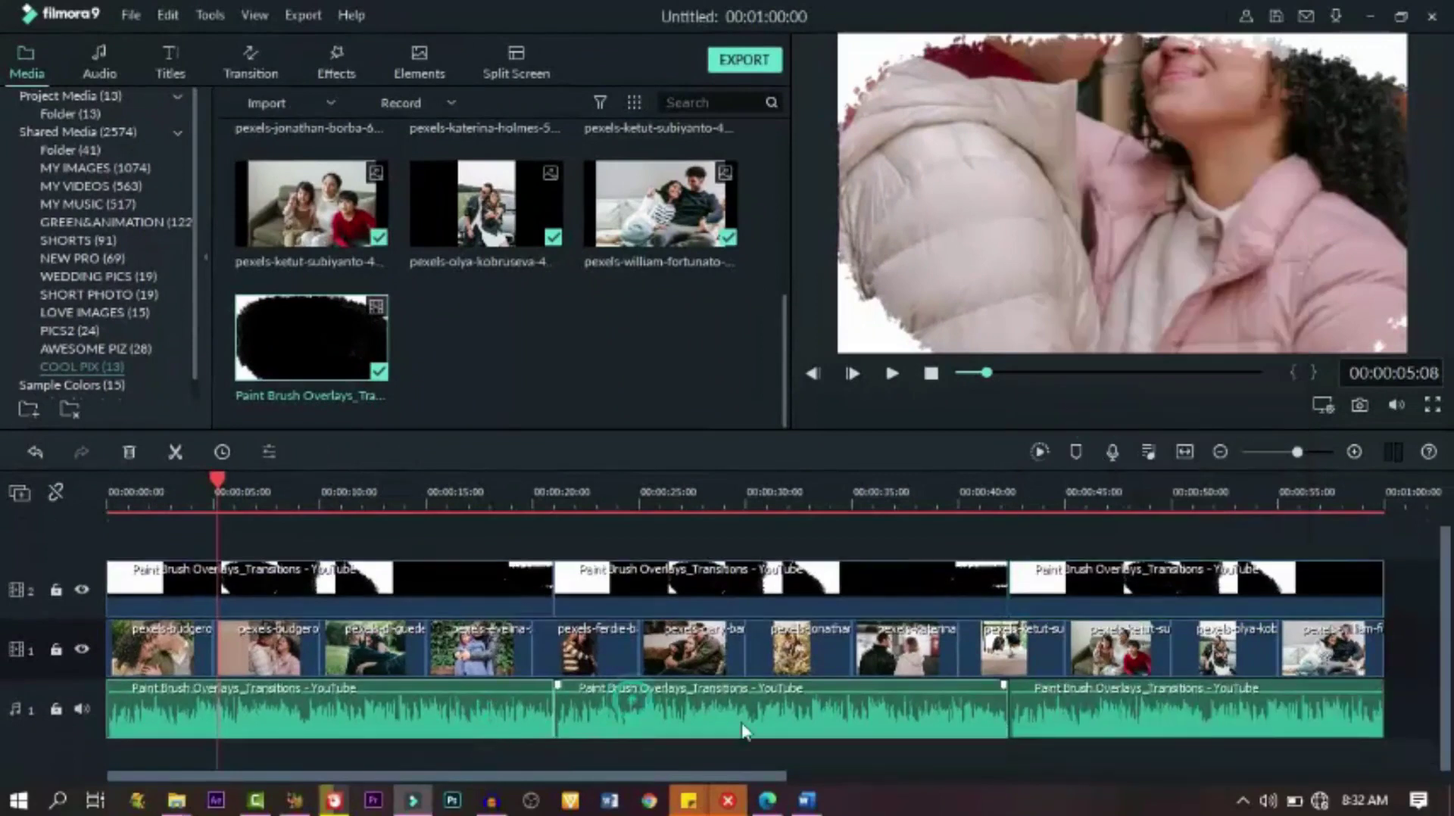
pyautogui.click(37, 591)
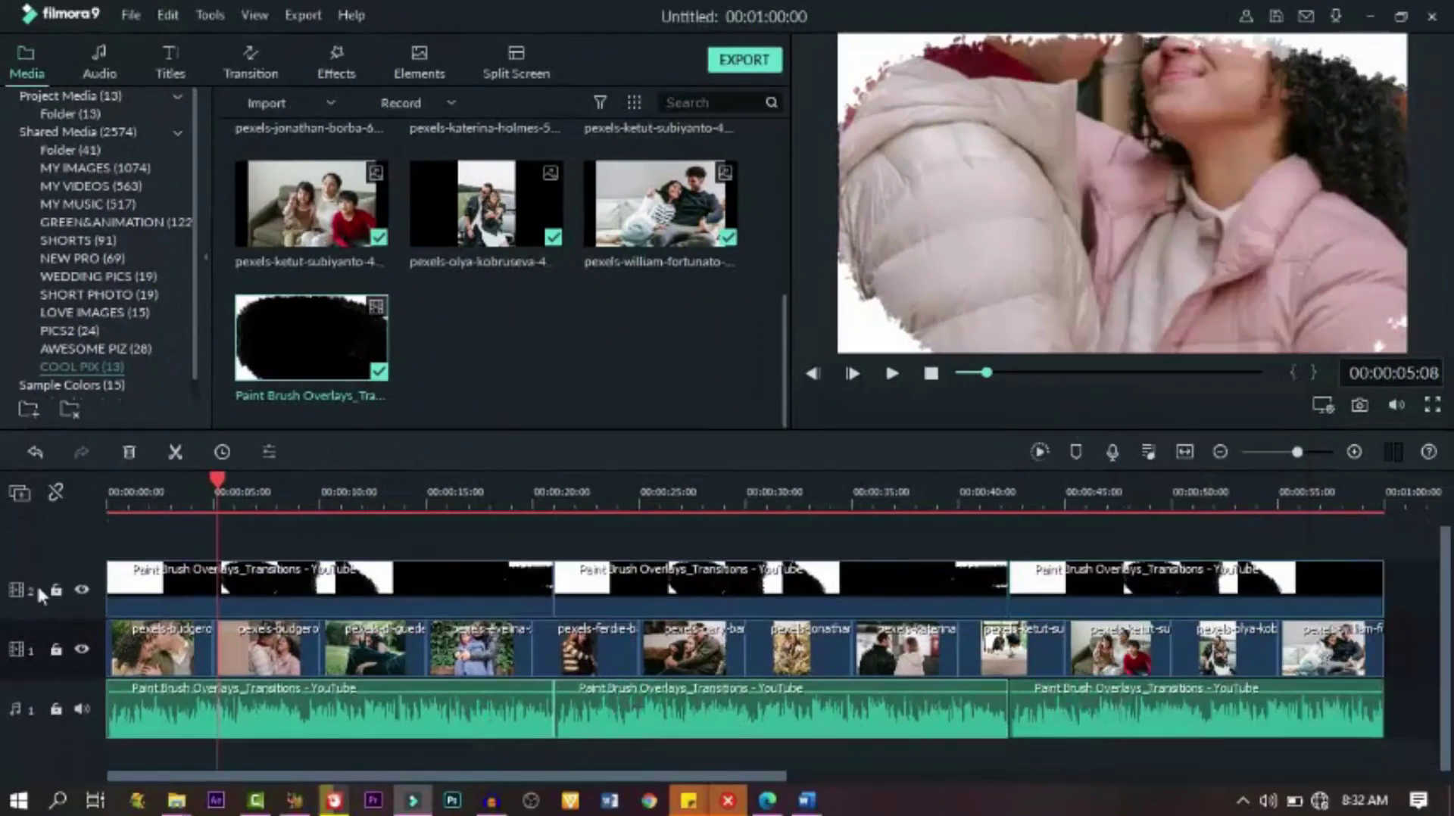
pyautogui.click(130, 452)
pyautogui.click(1071, 708)
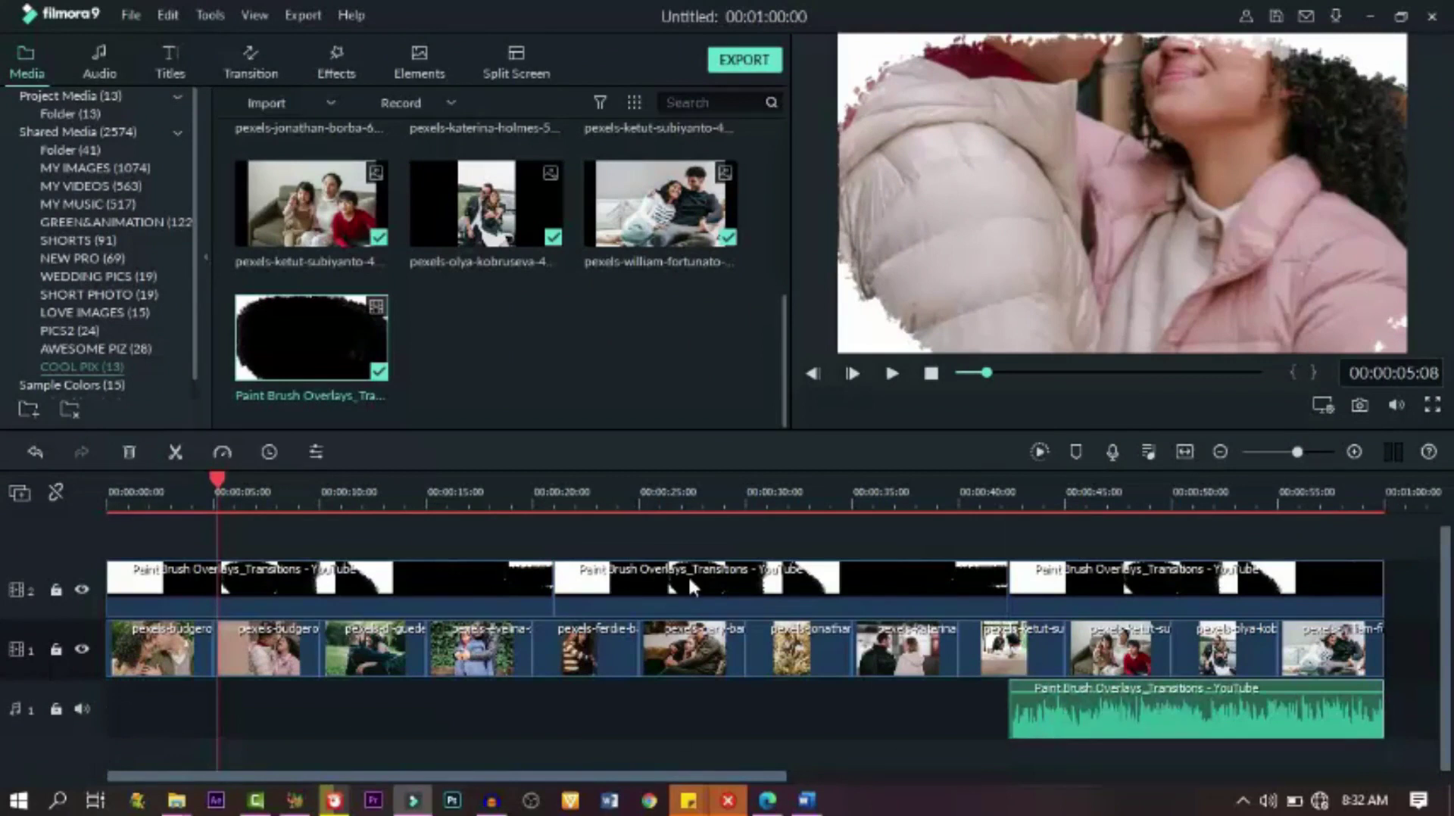
pyautogui.click(132, 452)
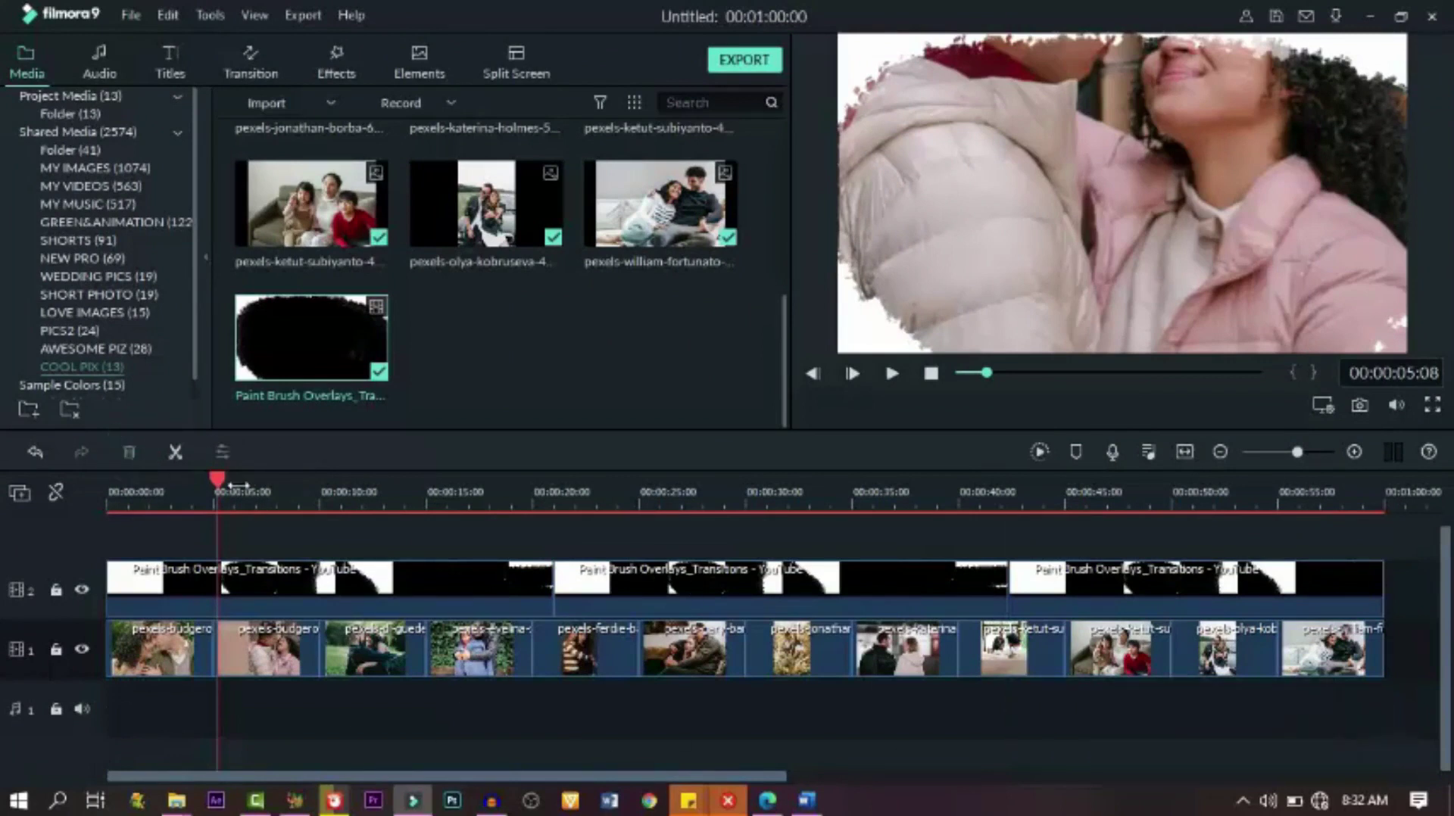
# - Play the slideshow with the overlays, pausing during the third photo, and render the timeline preview
pyautogui.press('space')
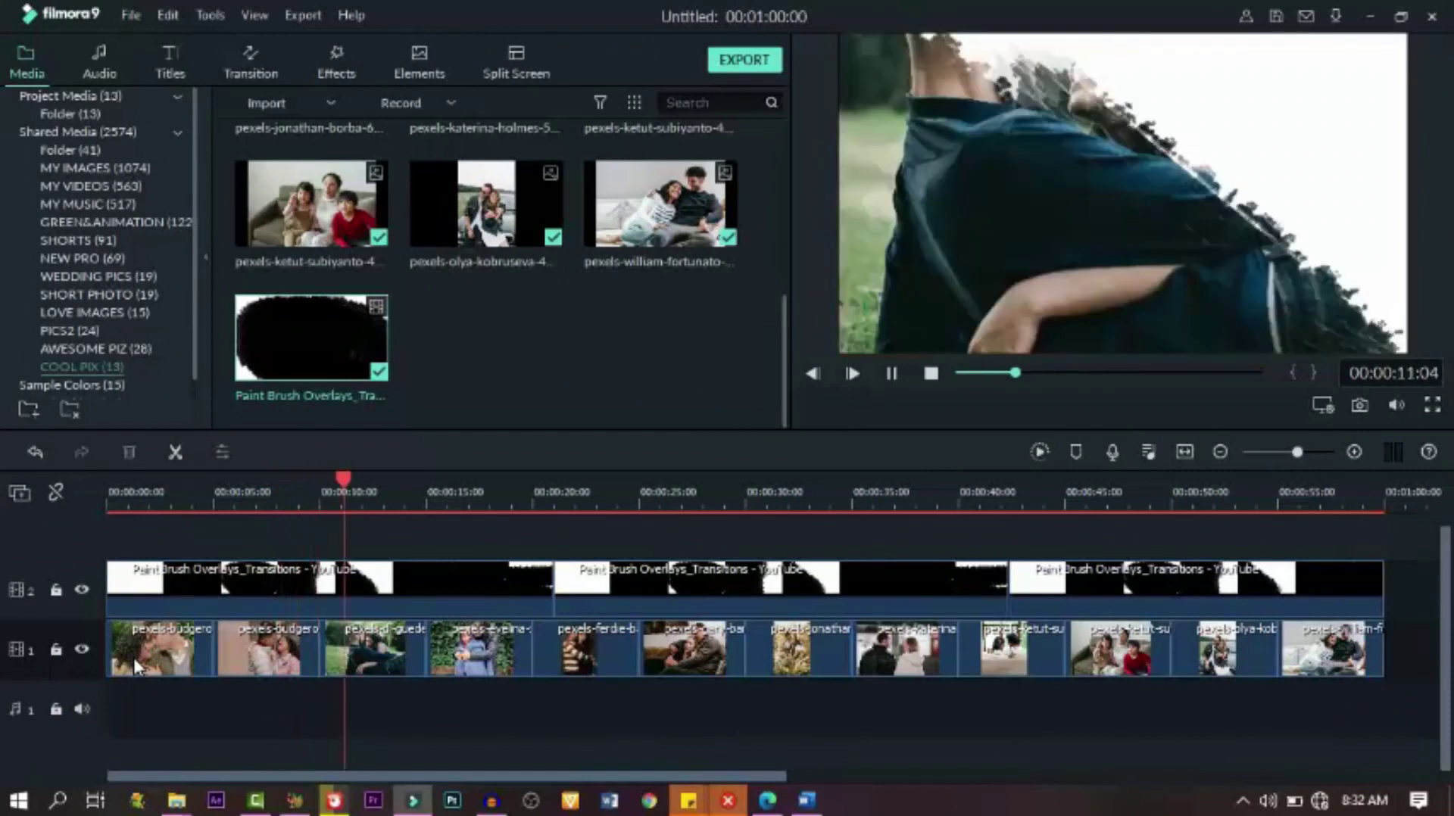
pyautogui.press('space')
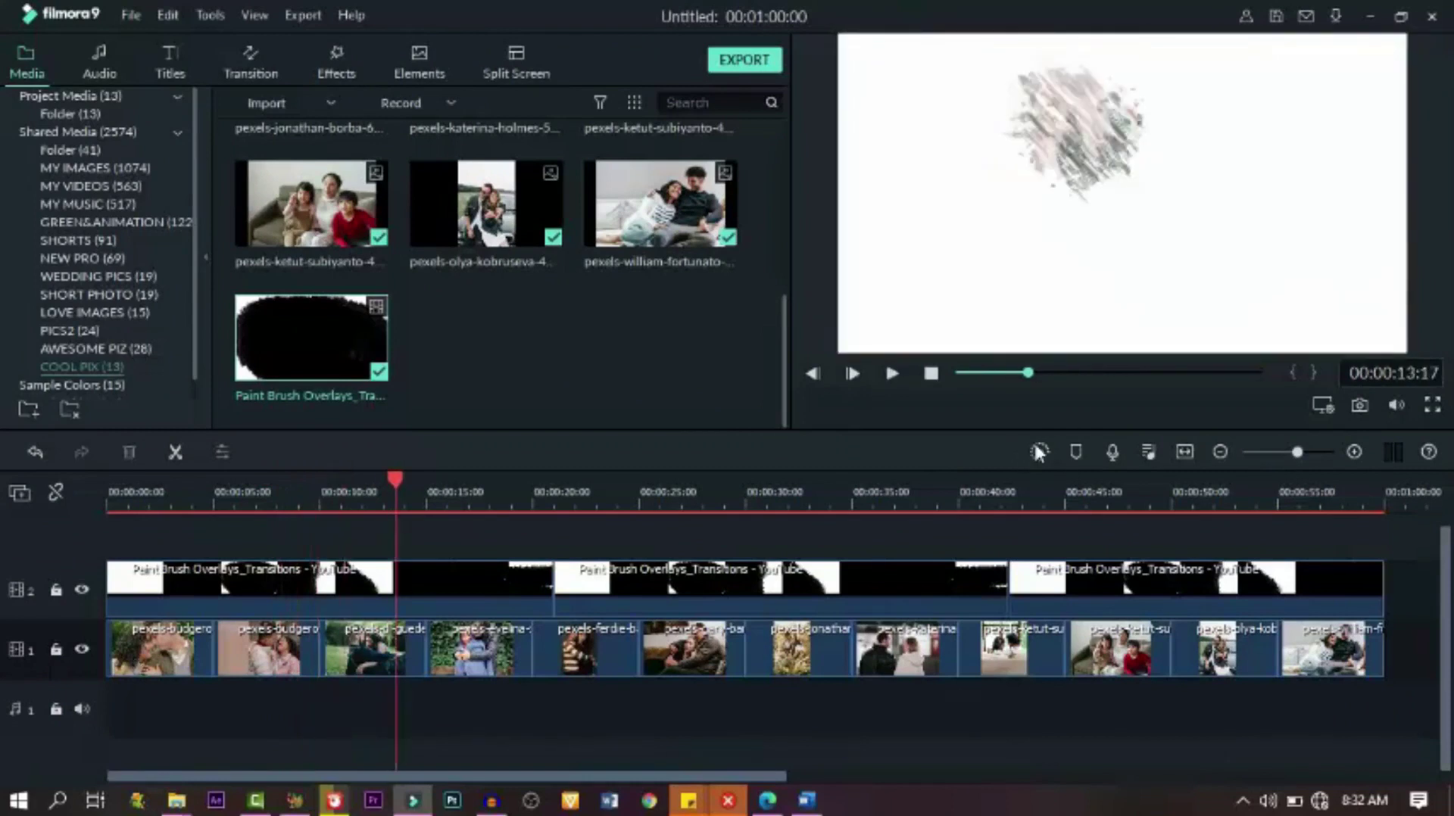
pyautogui.click(1039, 451)
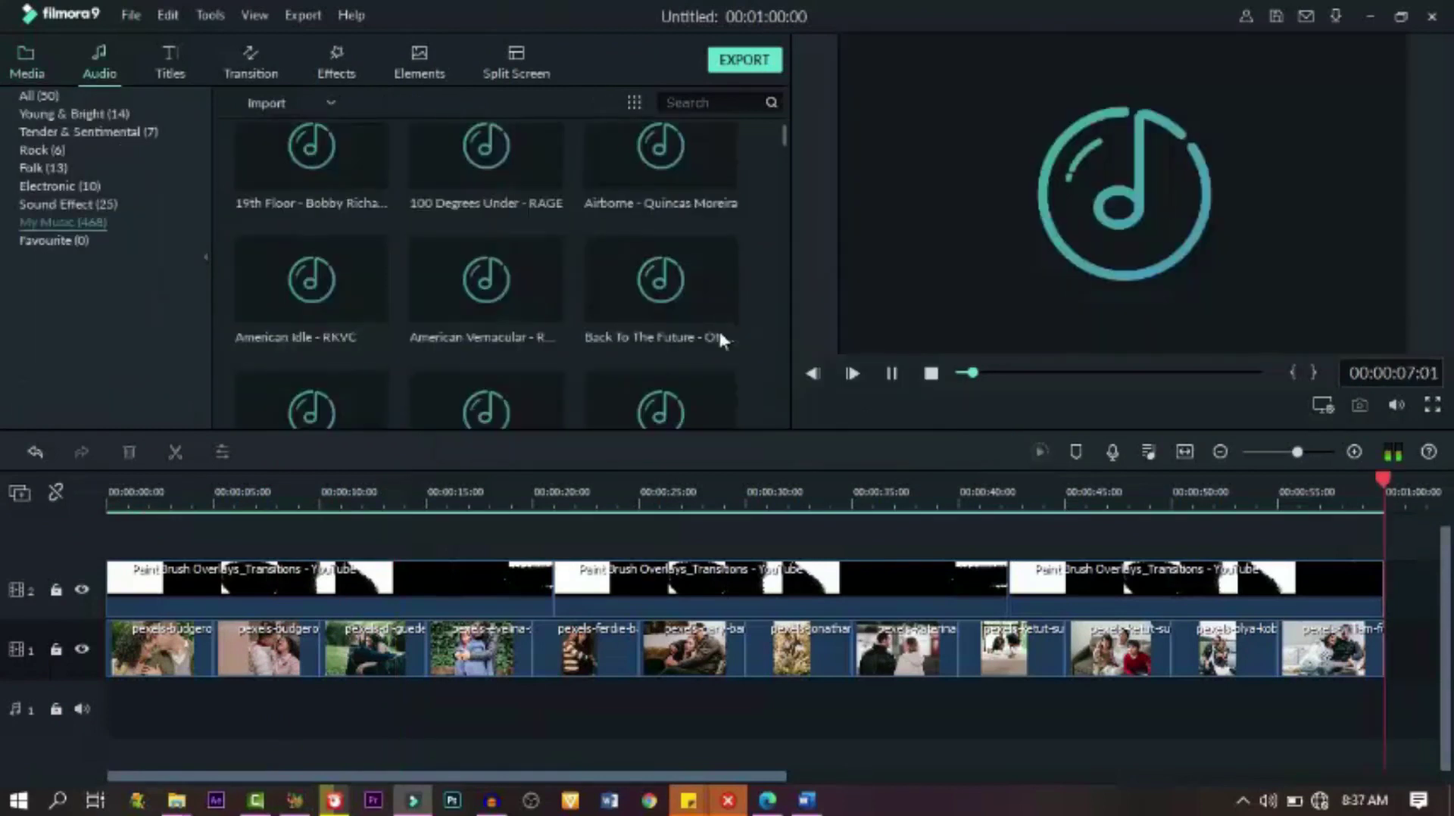
# - Place the track Breatha - josh pan at the start of audio track 1 and play the slideshow from the beginning
pyautogui.scroll(-5, 361, 277)
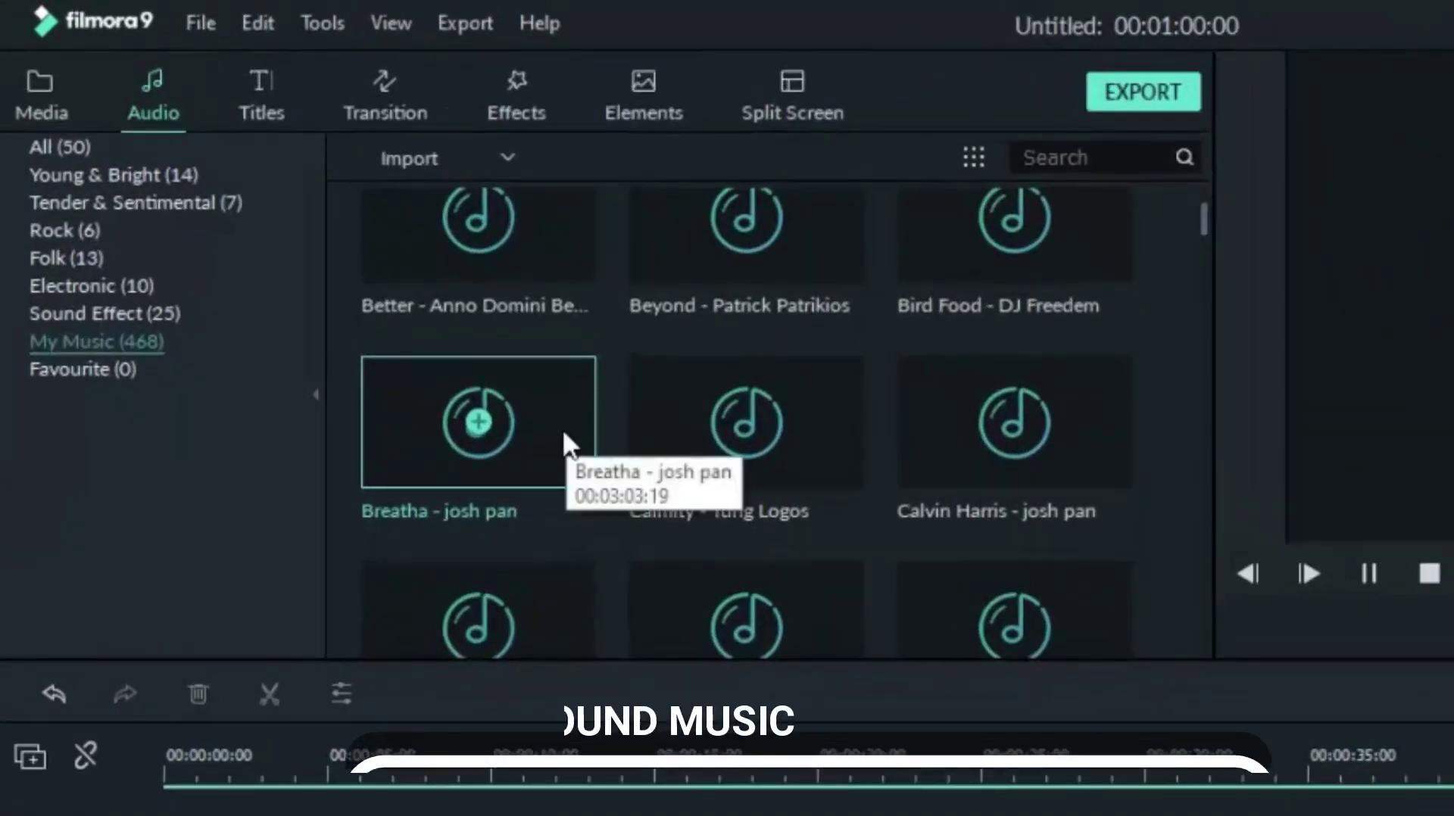
pyautogui.moveTo(562, 429); pyautogui.dragTo(85, 679)
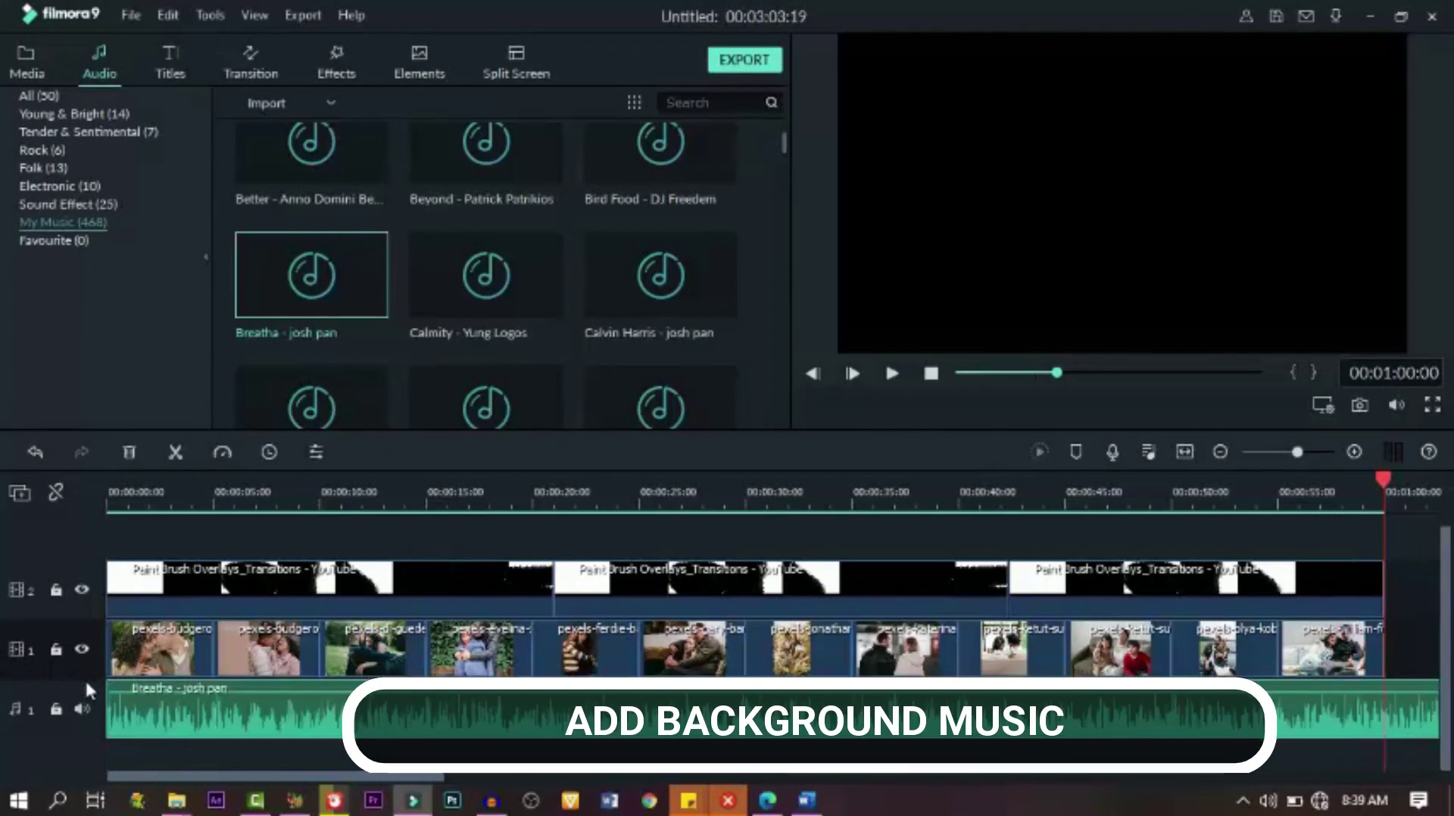
pyautogui.click(328, 493)
pyautogui.press('Home')
pyautogui.press('space')
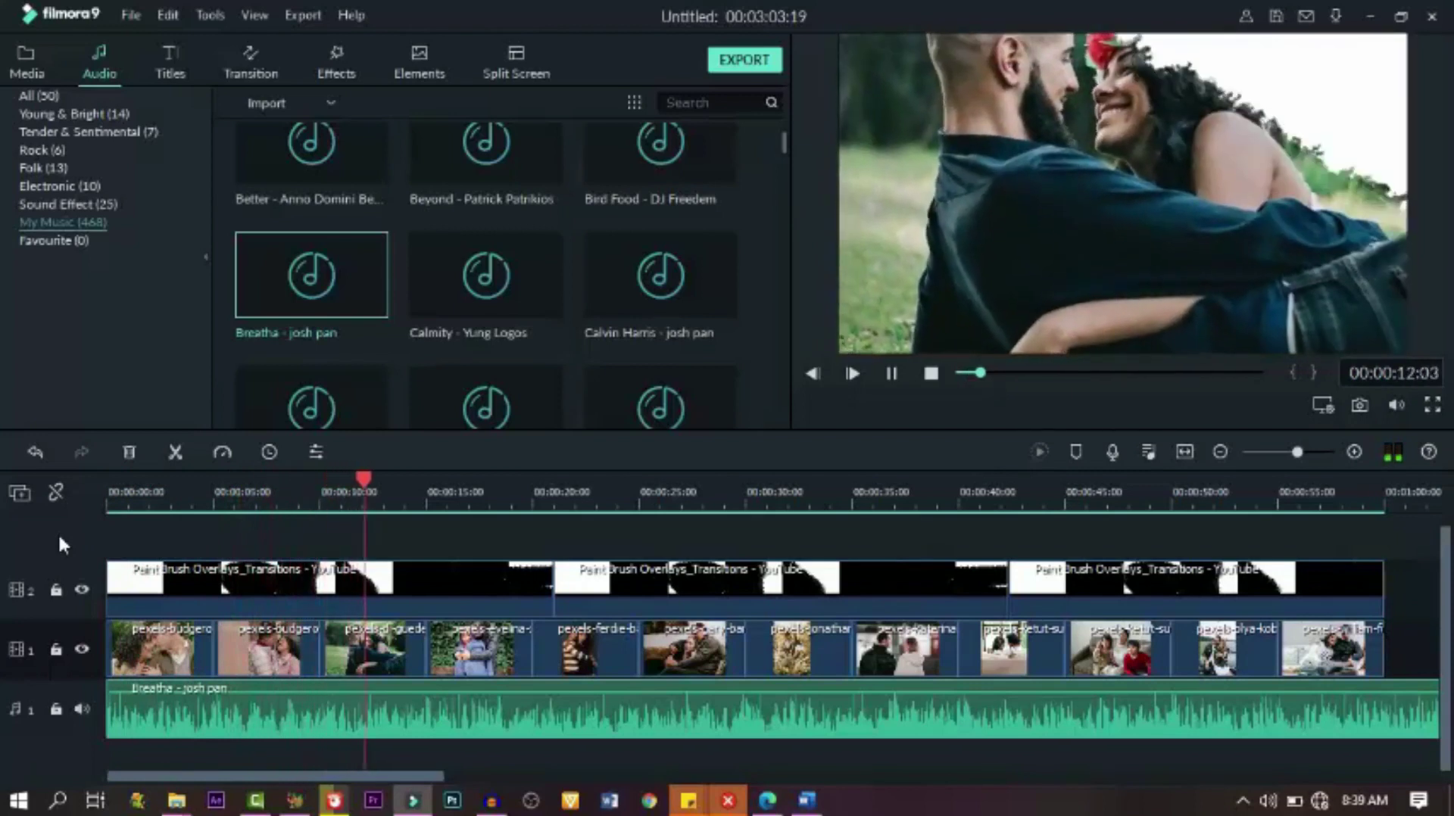
# - Cut off the music's opening section at 00:00:11:16 and move the remaining clip to the start of audio track 1
pyautogui.press('space')
pyautogui.moveTo(360, 478); pyautogui.dragTo(358, 492)
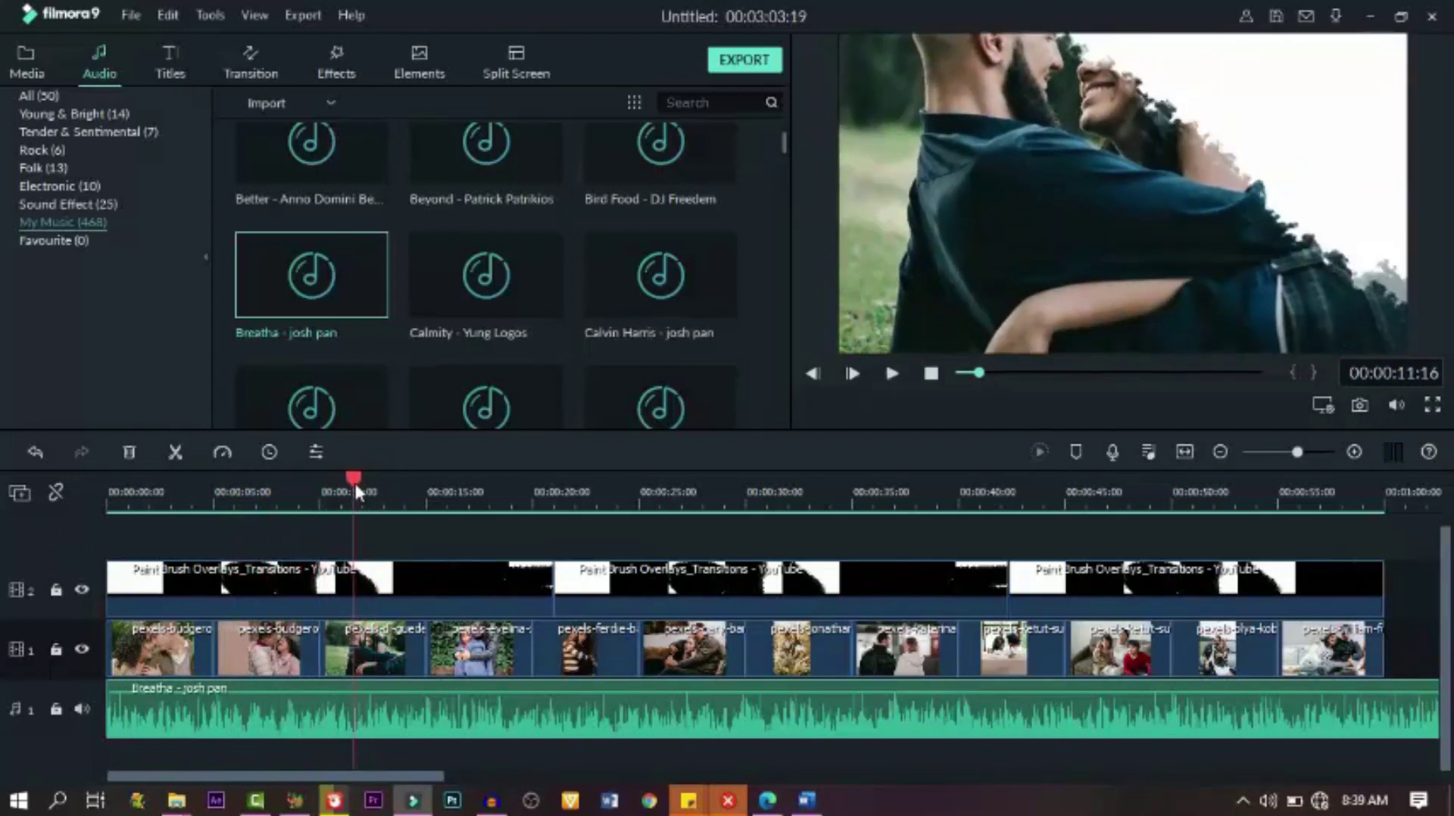
pyautogui.click(175, 452)
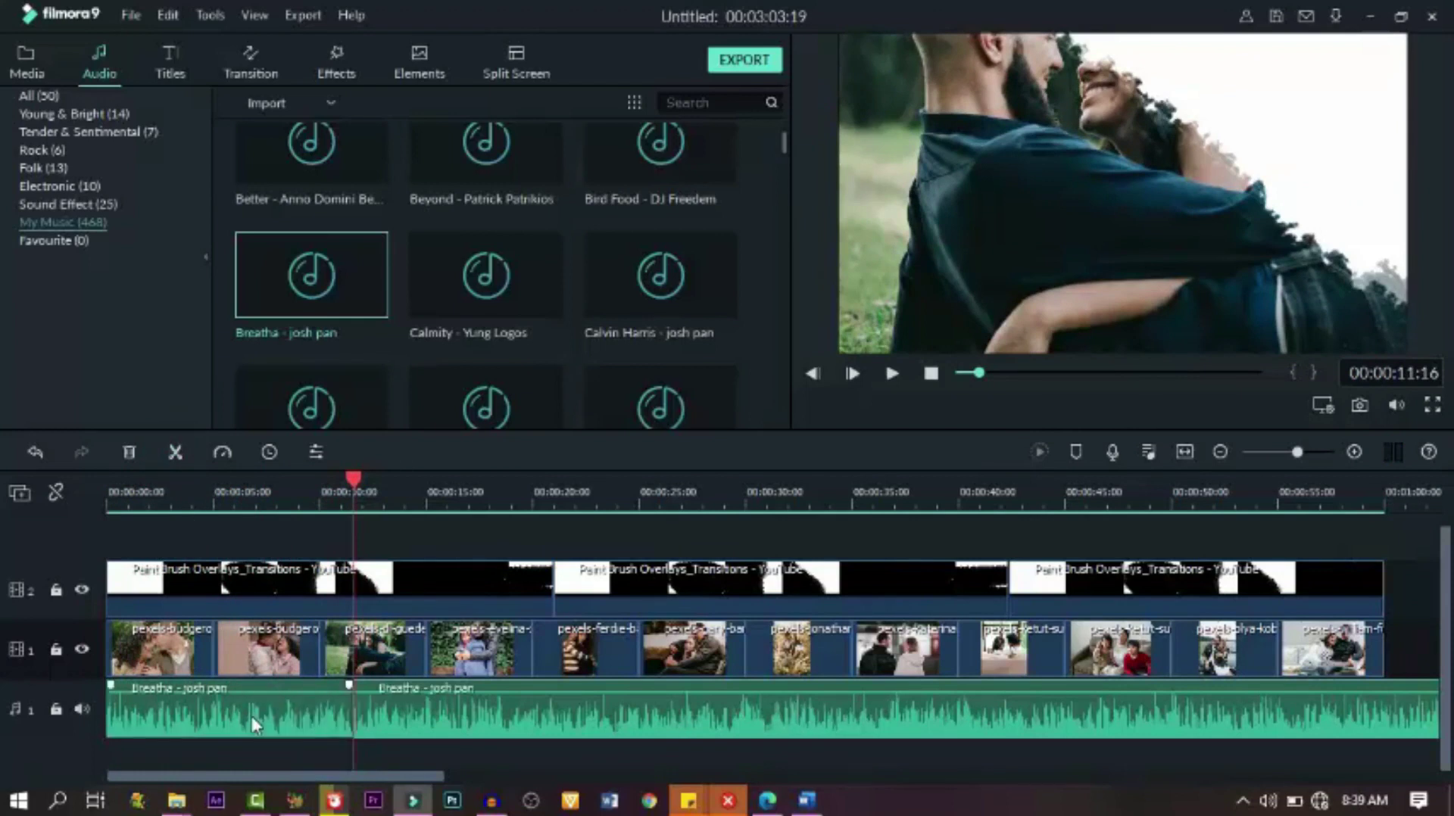
pyautogui.click(129, 452)
pyautogui.moveTo(464, 719); pyautogui.dragTo(144, 693)
# - Split the music clip at 00:01:00:01, where the last photo ends, and delete the excess after it
pyautogui.moveTo(346, 479); pyautogui.dragTo(1386, 708)
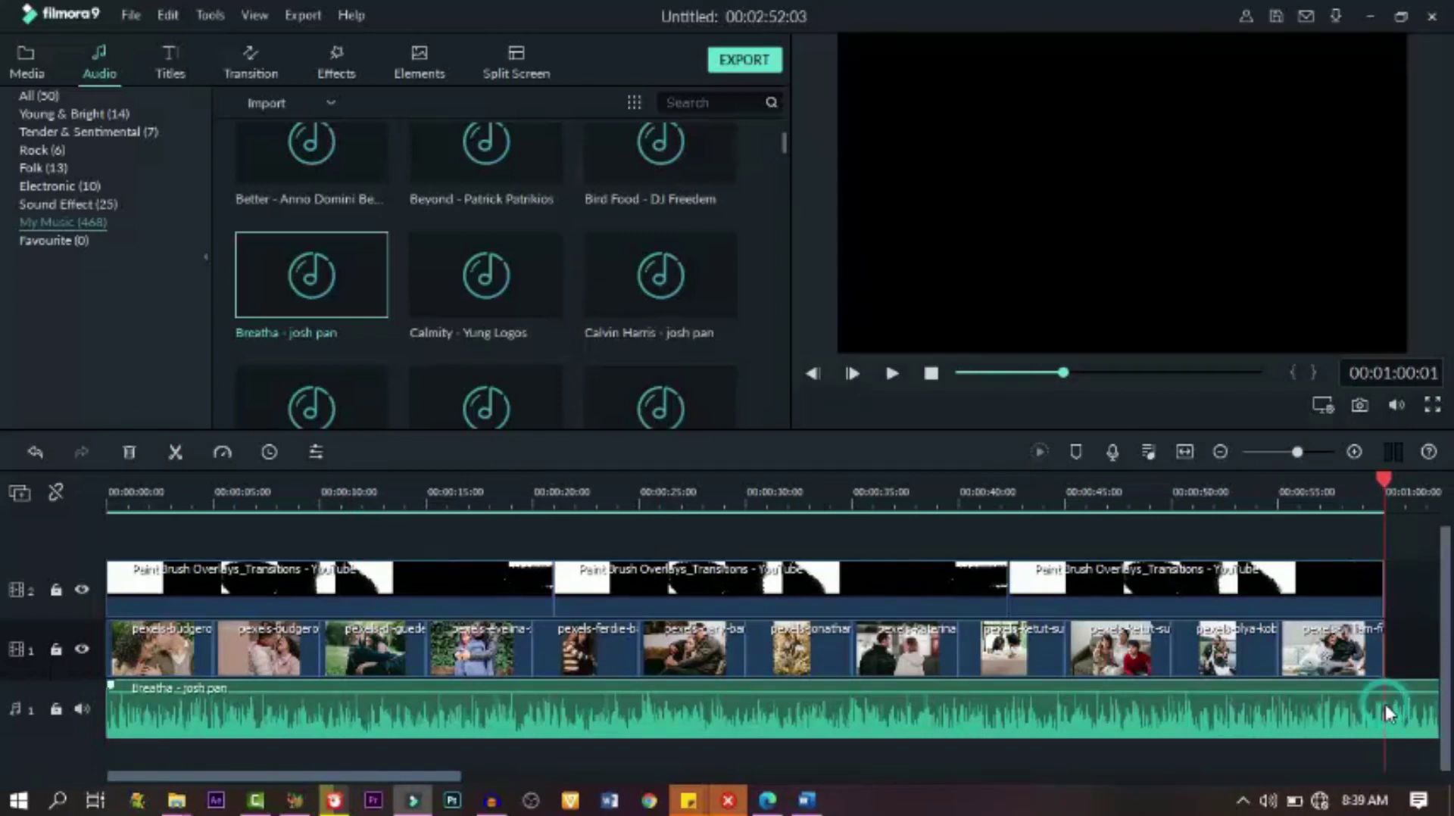
pyautogui.click(175, 452)
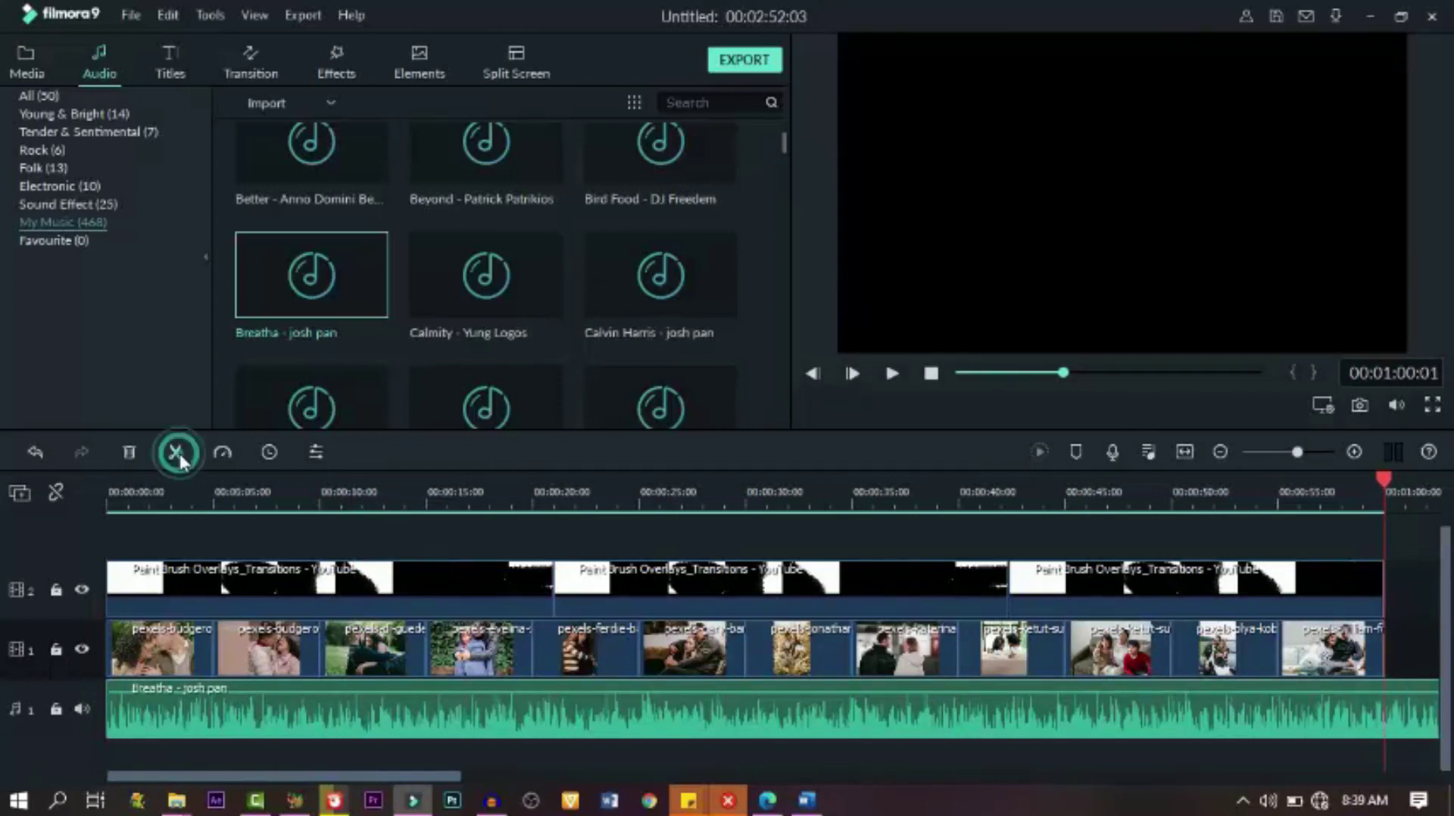
pyautogui.click(129, 453)
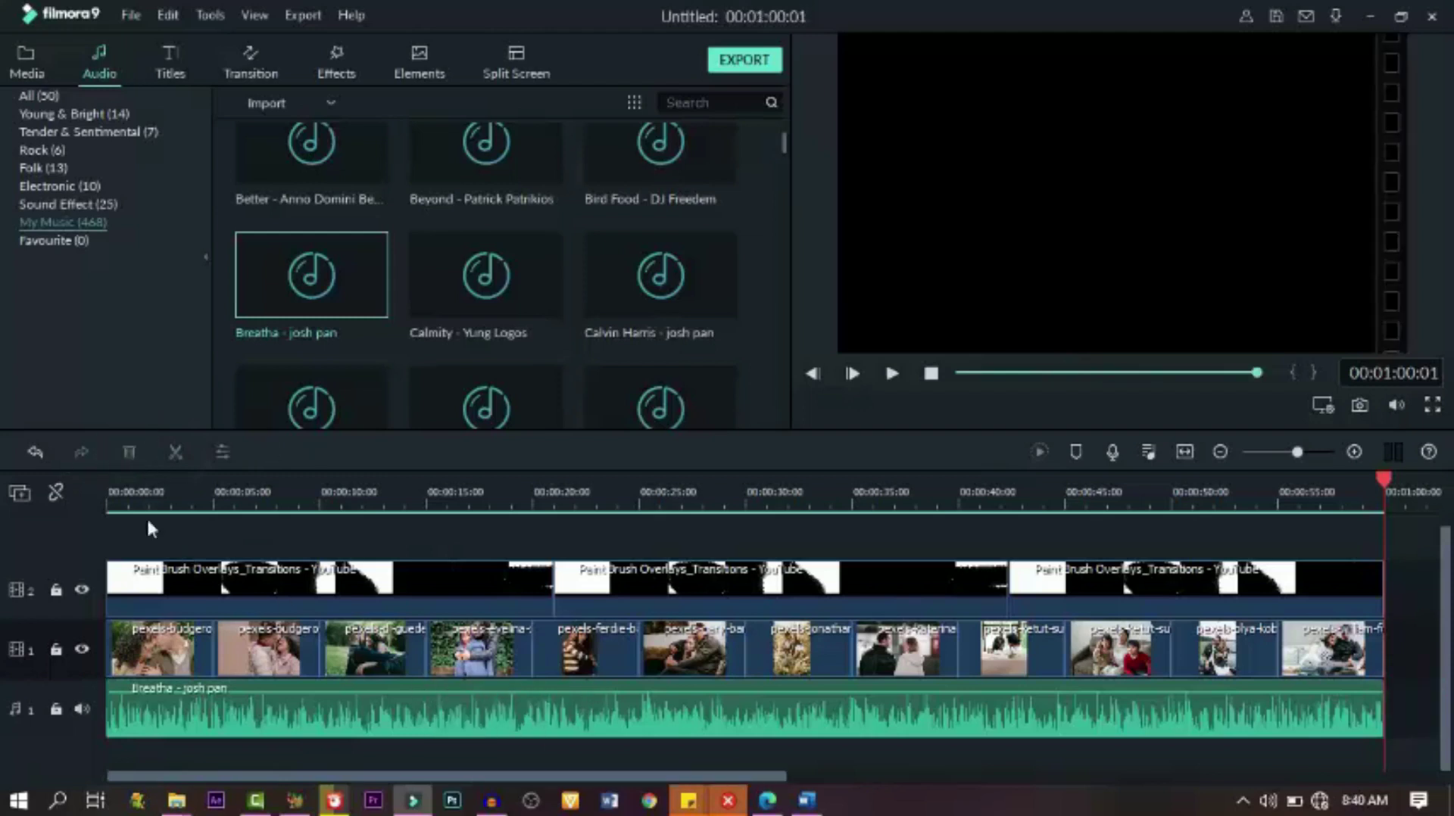
# - Play the slideshow with the trimmed background music from the beginning
pyautogui.click(148, 505)
pyautogui.moveTo(148, 482); pyautogui.dragTo(42, 512)
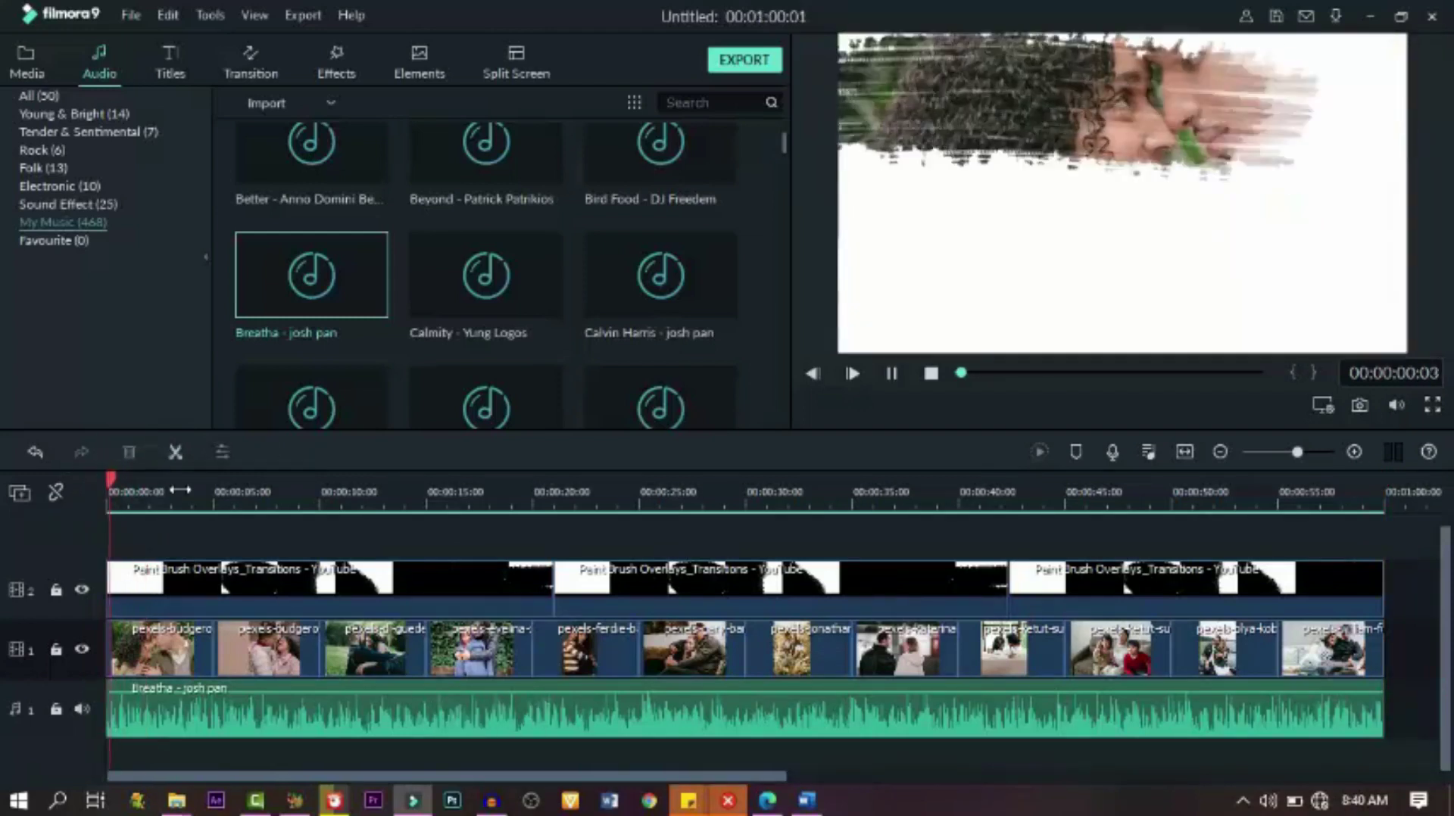